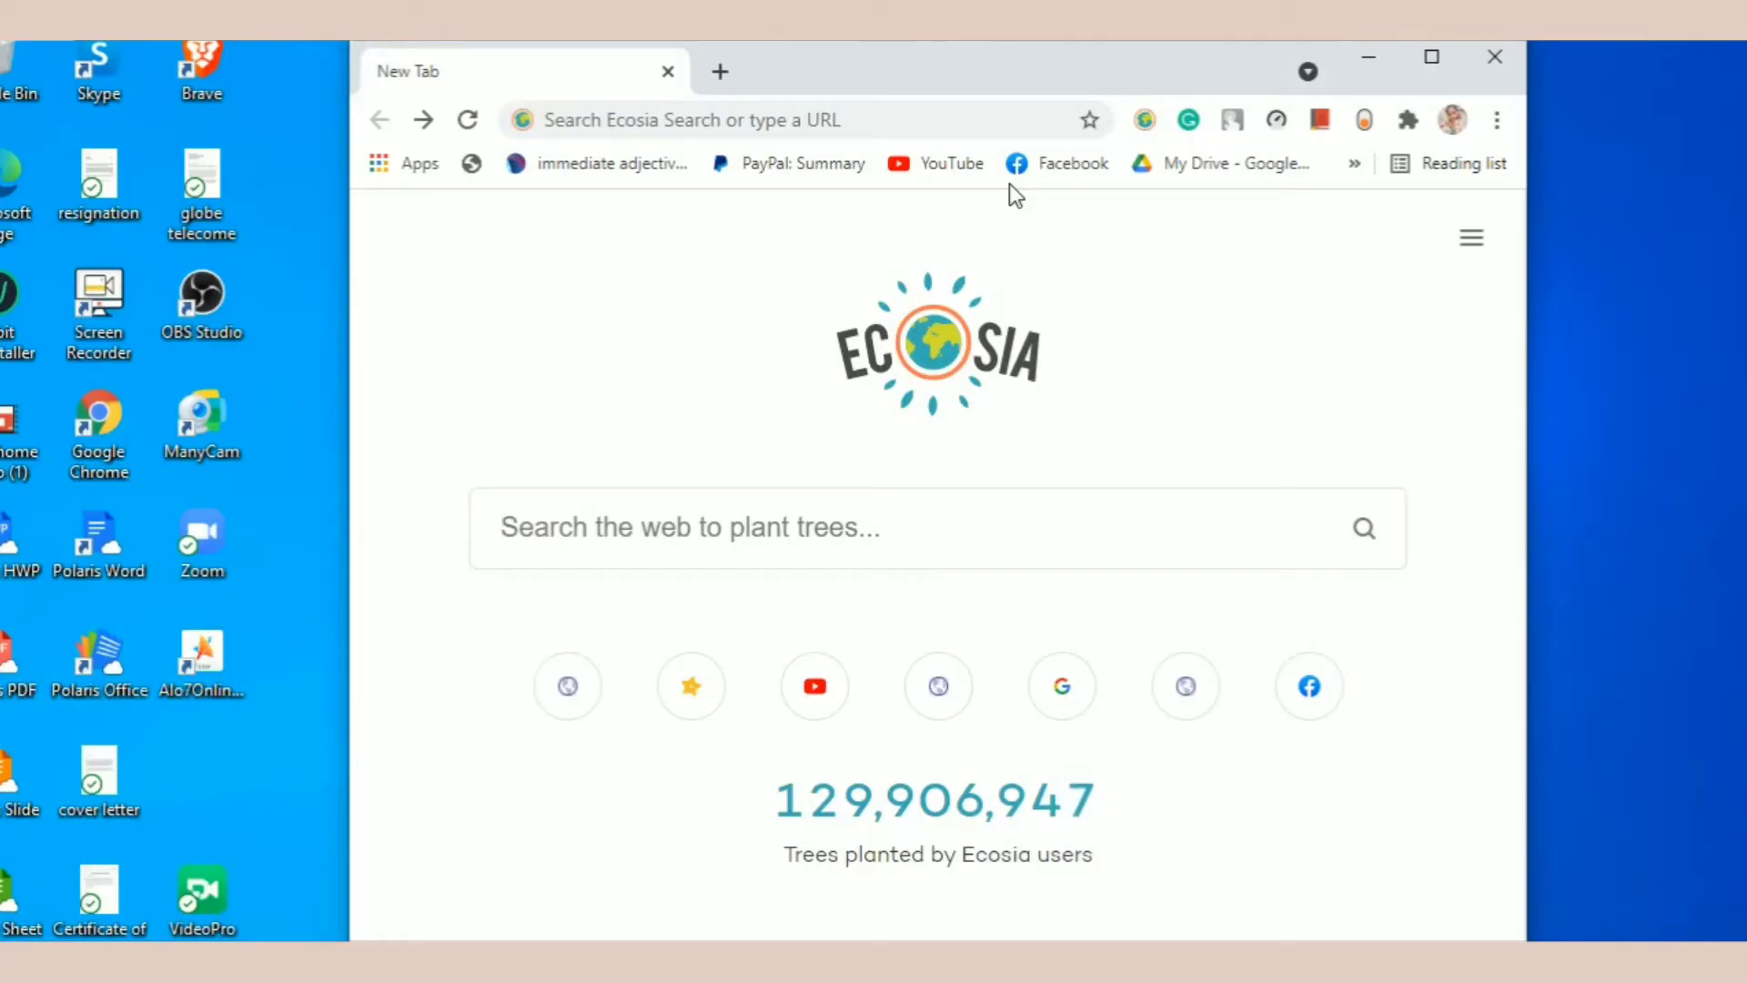
Search Ecosia for 'dowload OBS' and browse the obsproject.com download page.
left_click(937, 121)
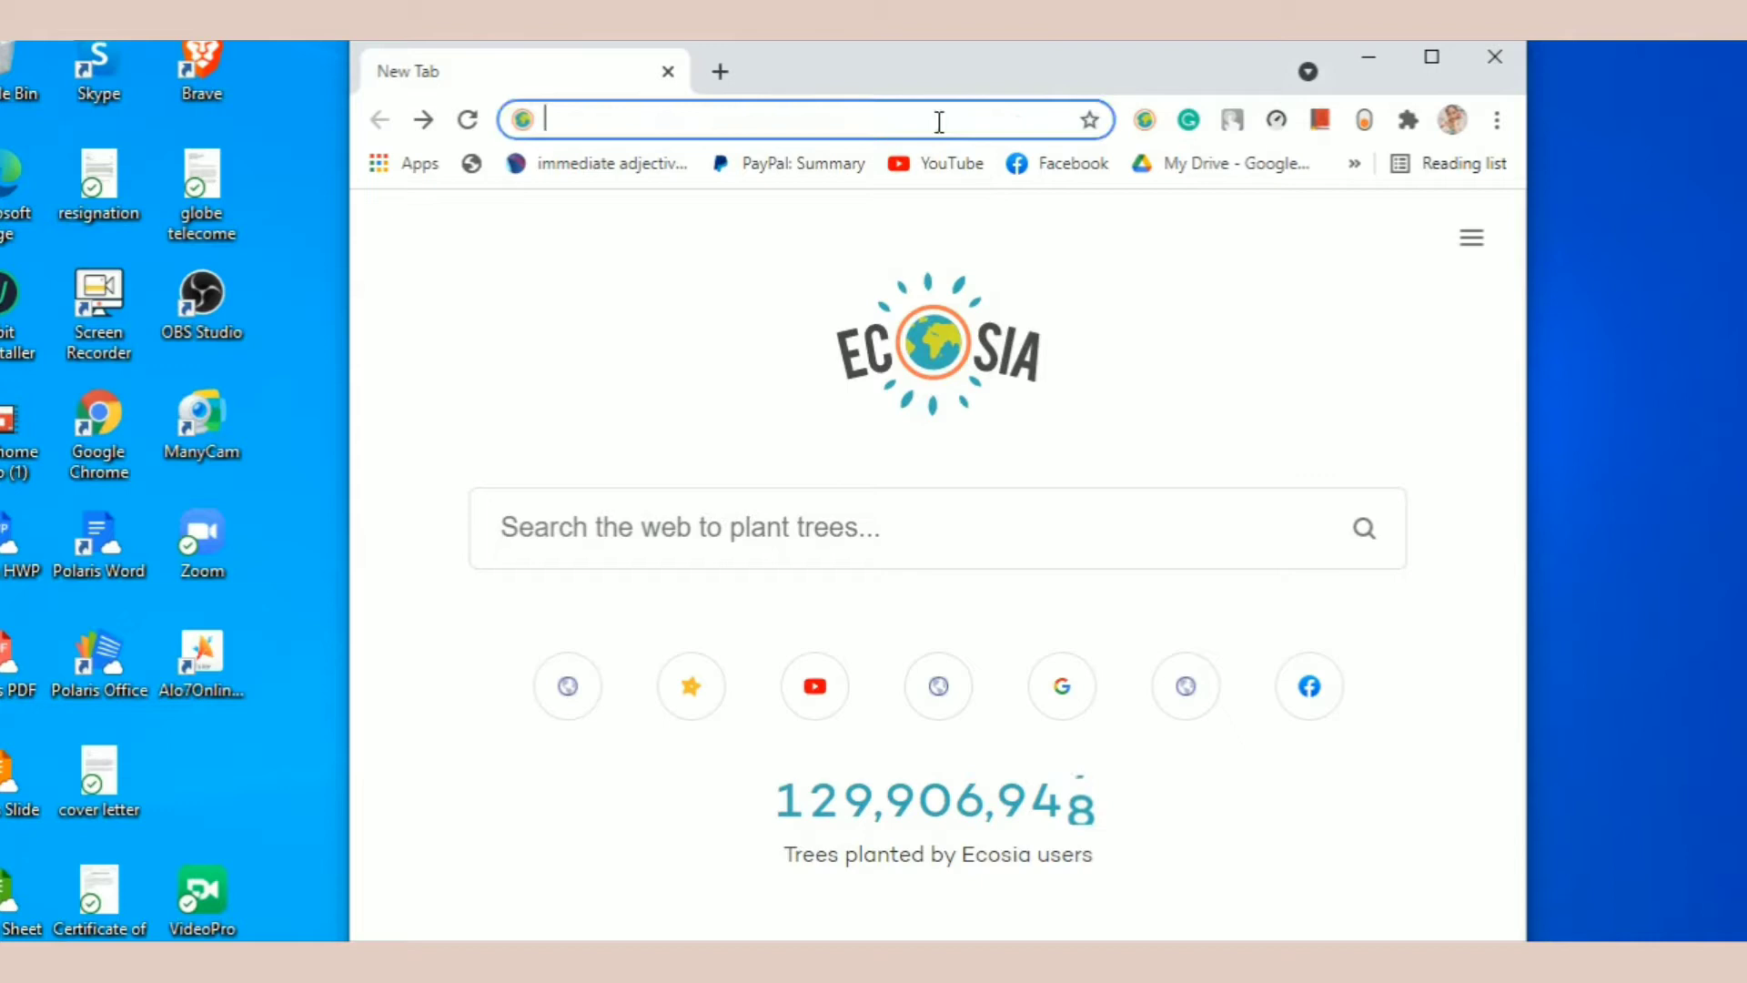
type("dowl")
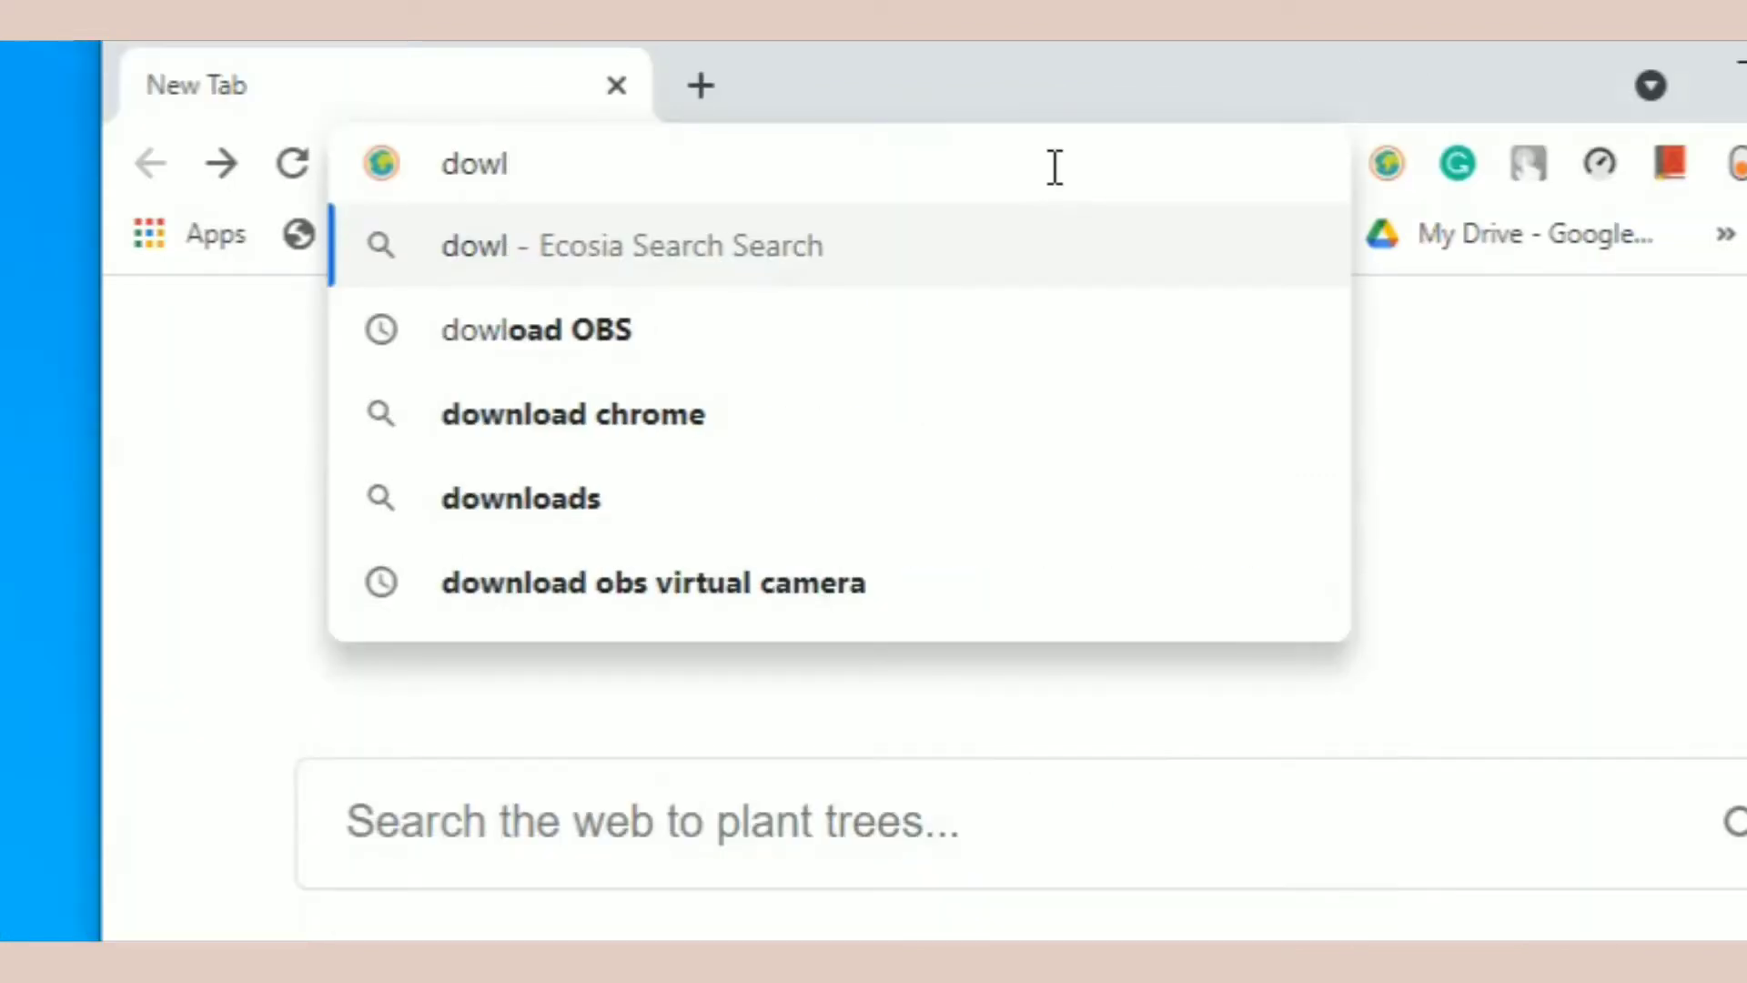
left_click(804, 364)
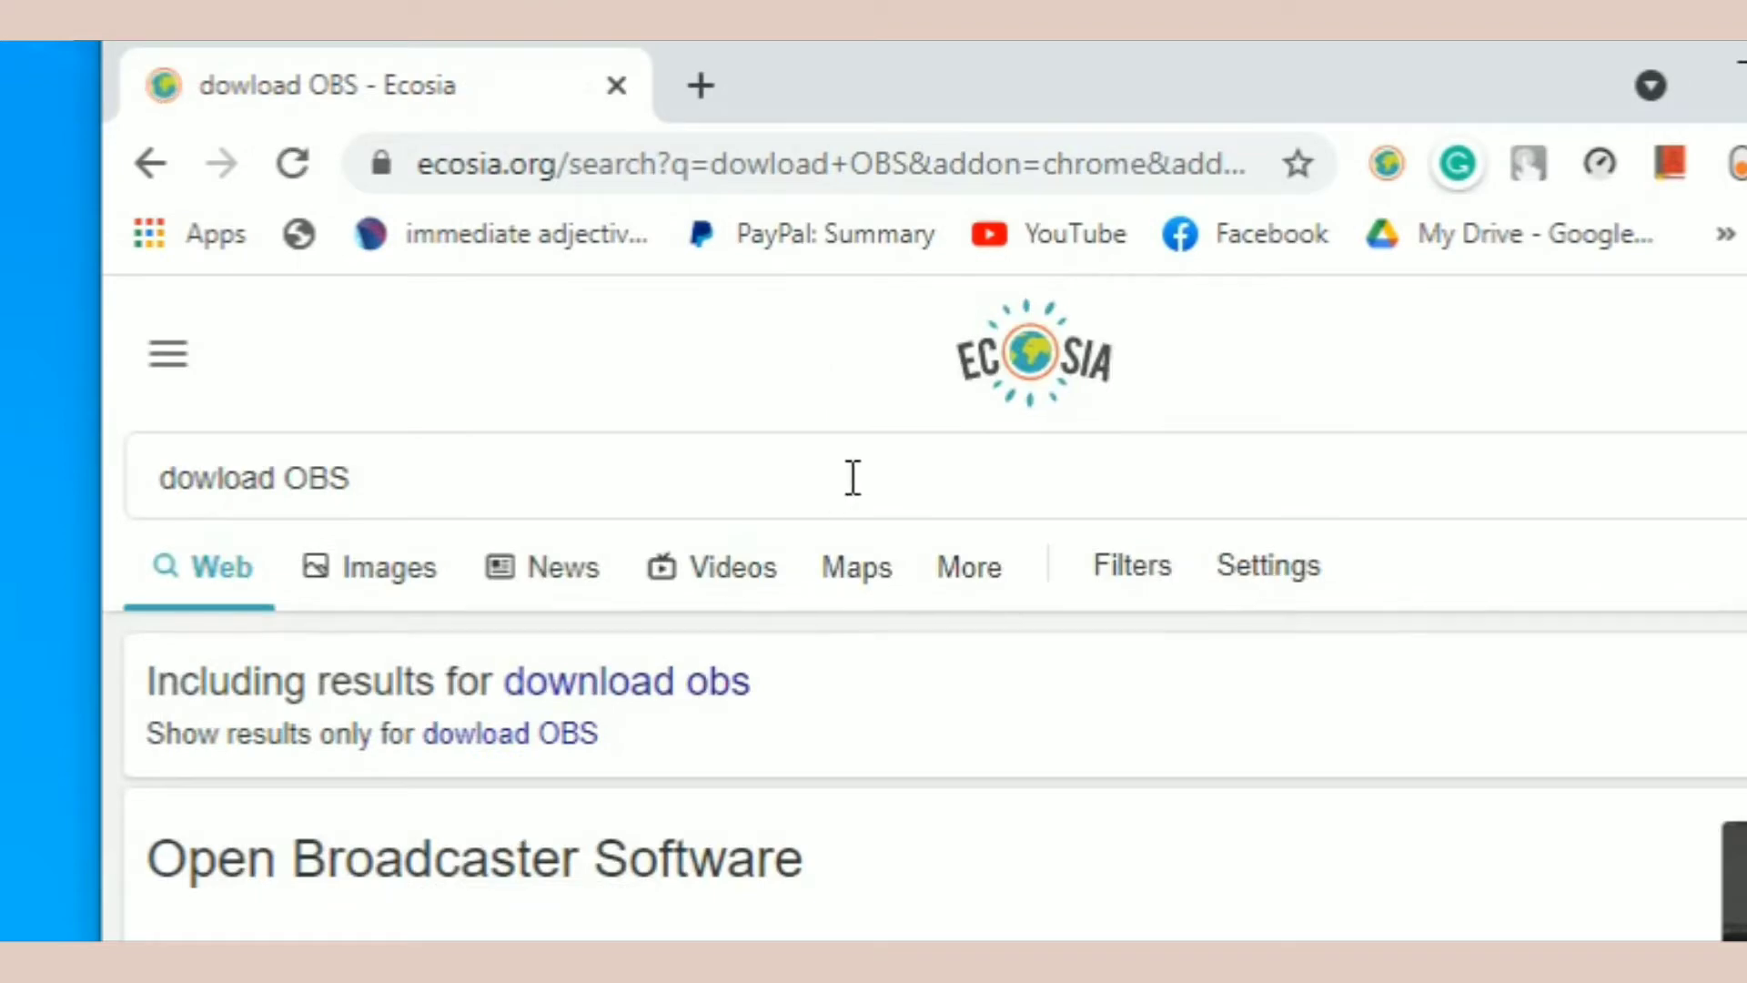
scroll(1041, 503, "down", 5)
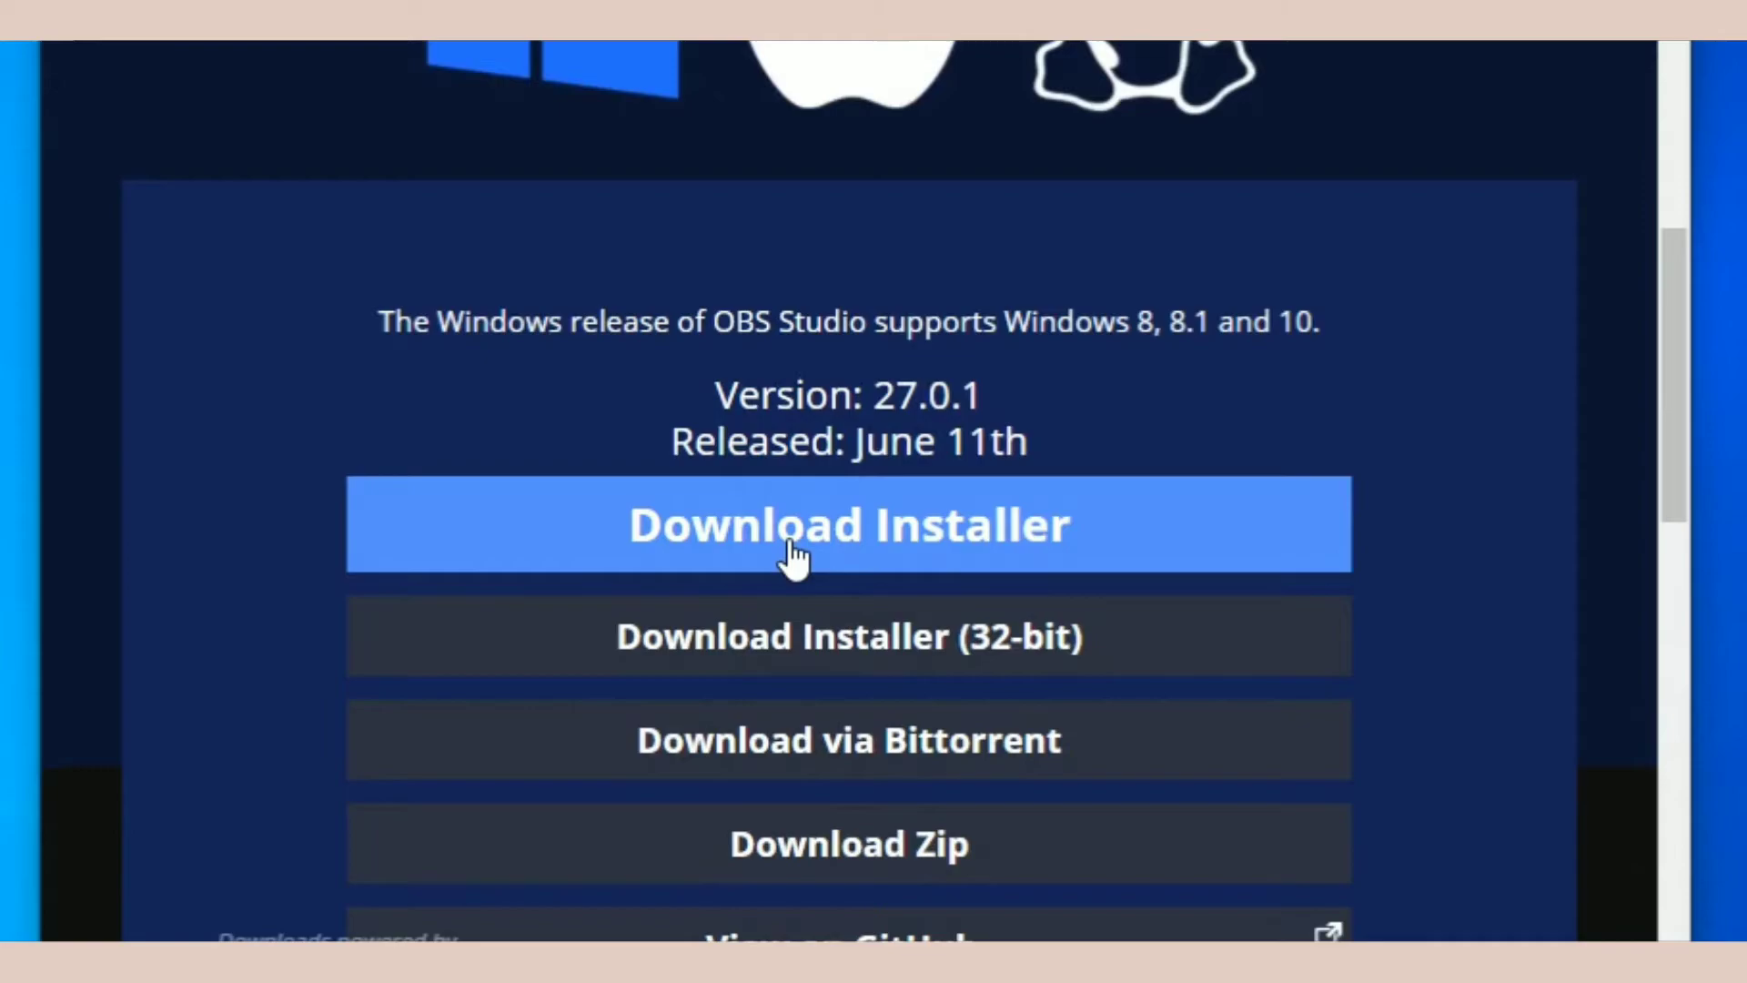
scroll(795, 555, "down", 3)
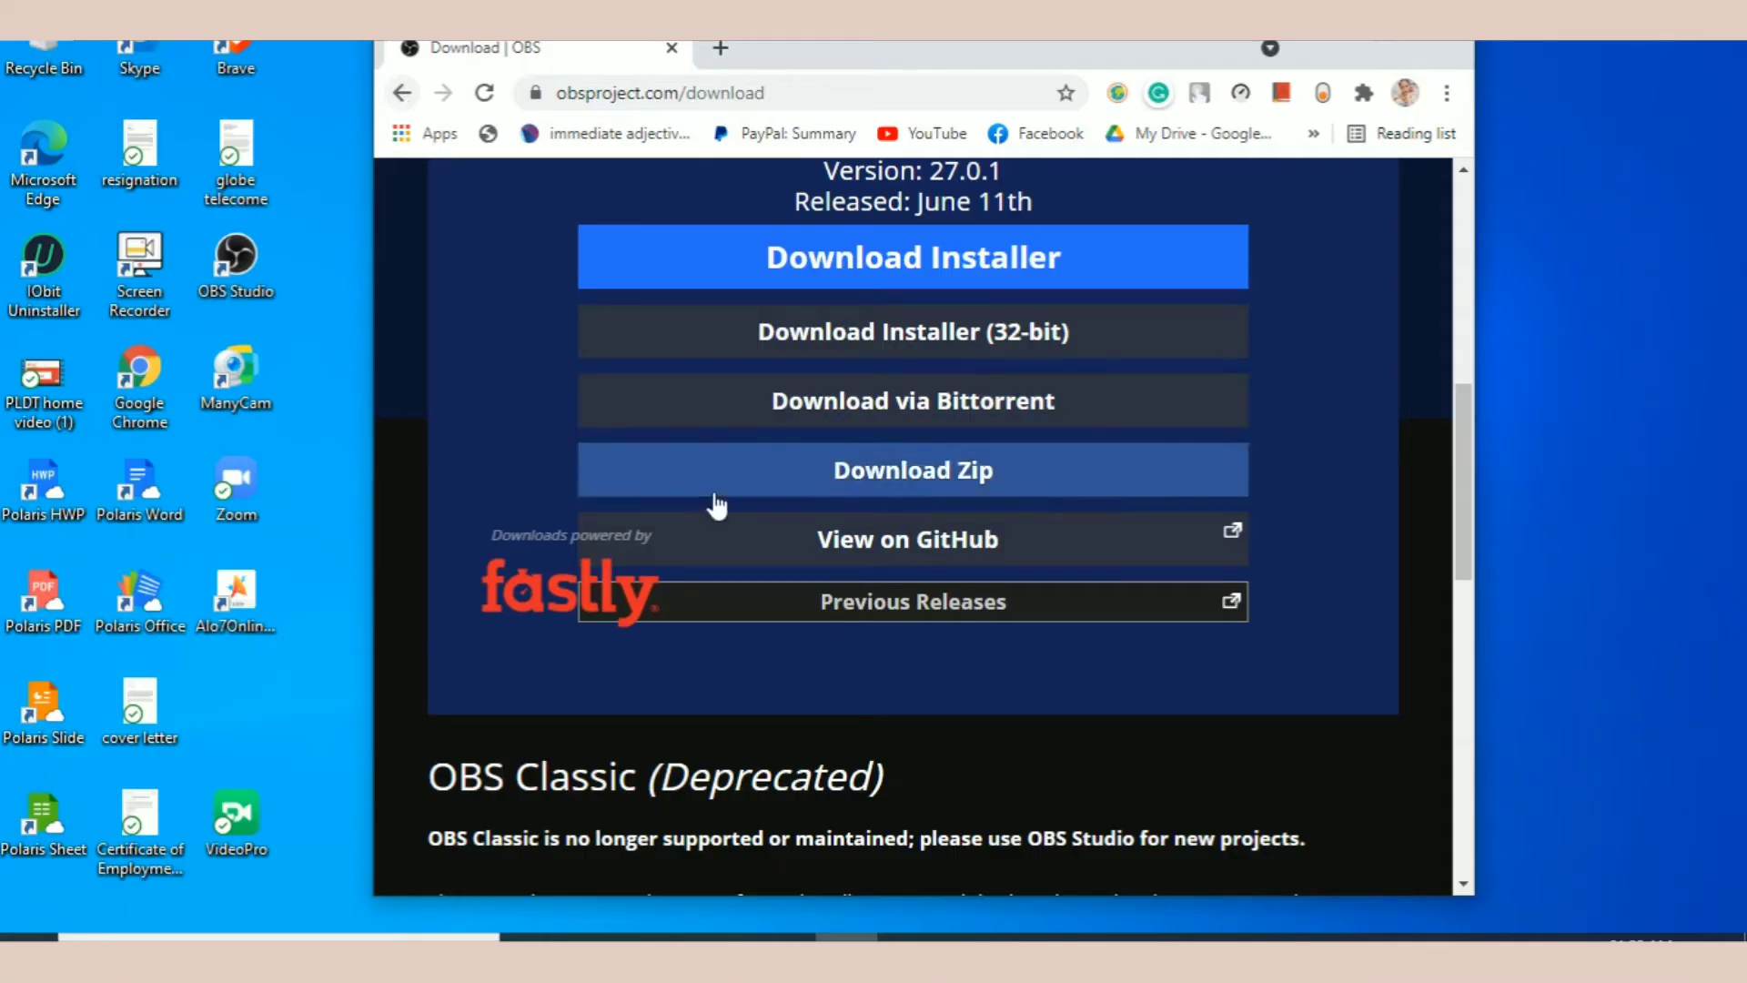
scroll(788, 703, "down", 1)
scroll(788, 703, "up", 4)
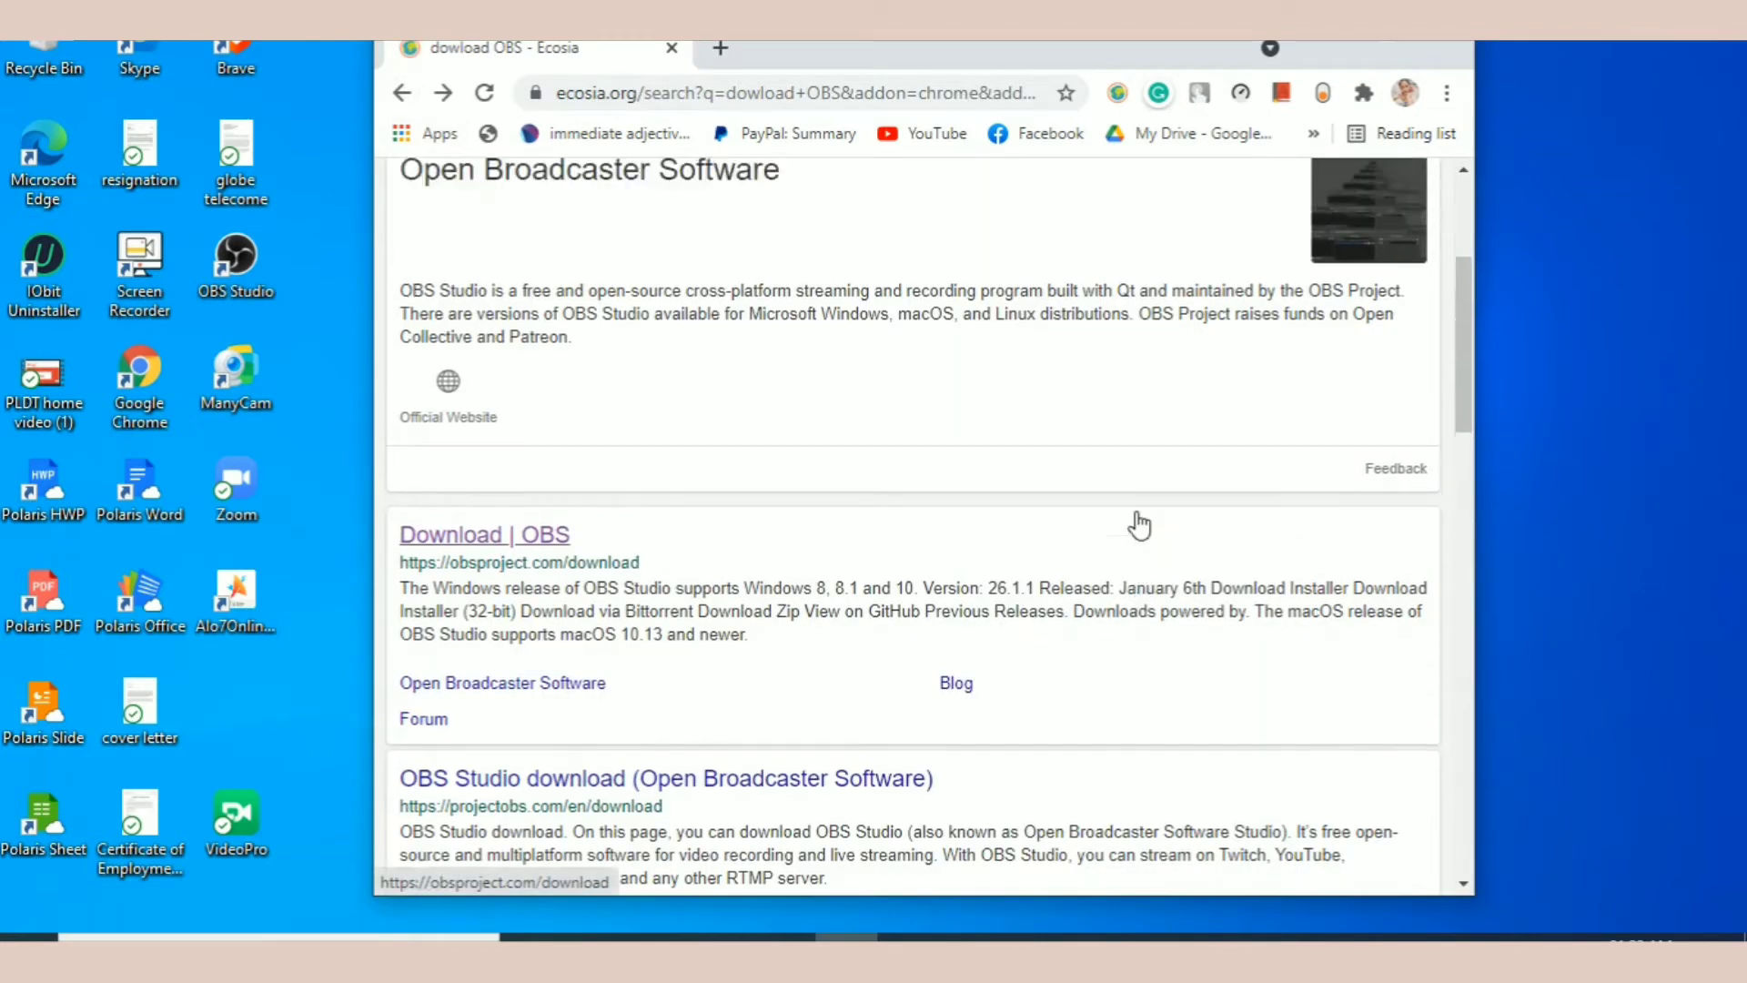
Search 'download obs virtual camera' and open the OBS Virtualcam 2.0.5 forum page.
left_click(579, 282)
key("BackSpace")
key("BackSpace")
key("BackSpace")
key("BackSpace")
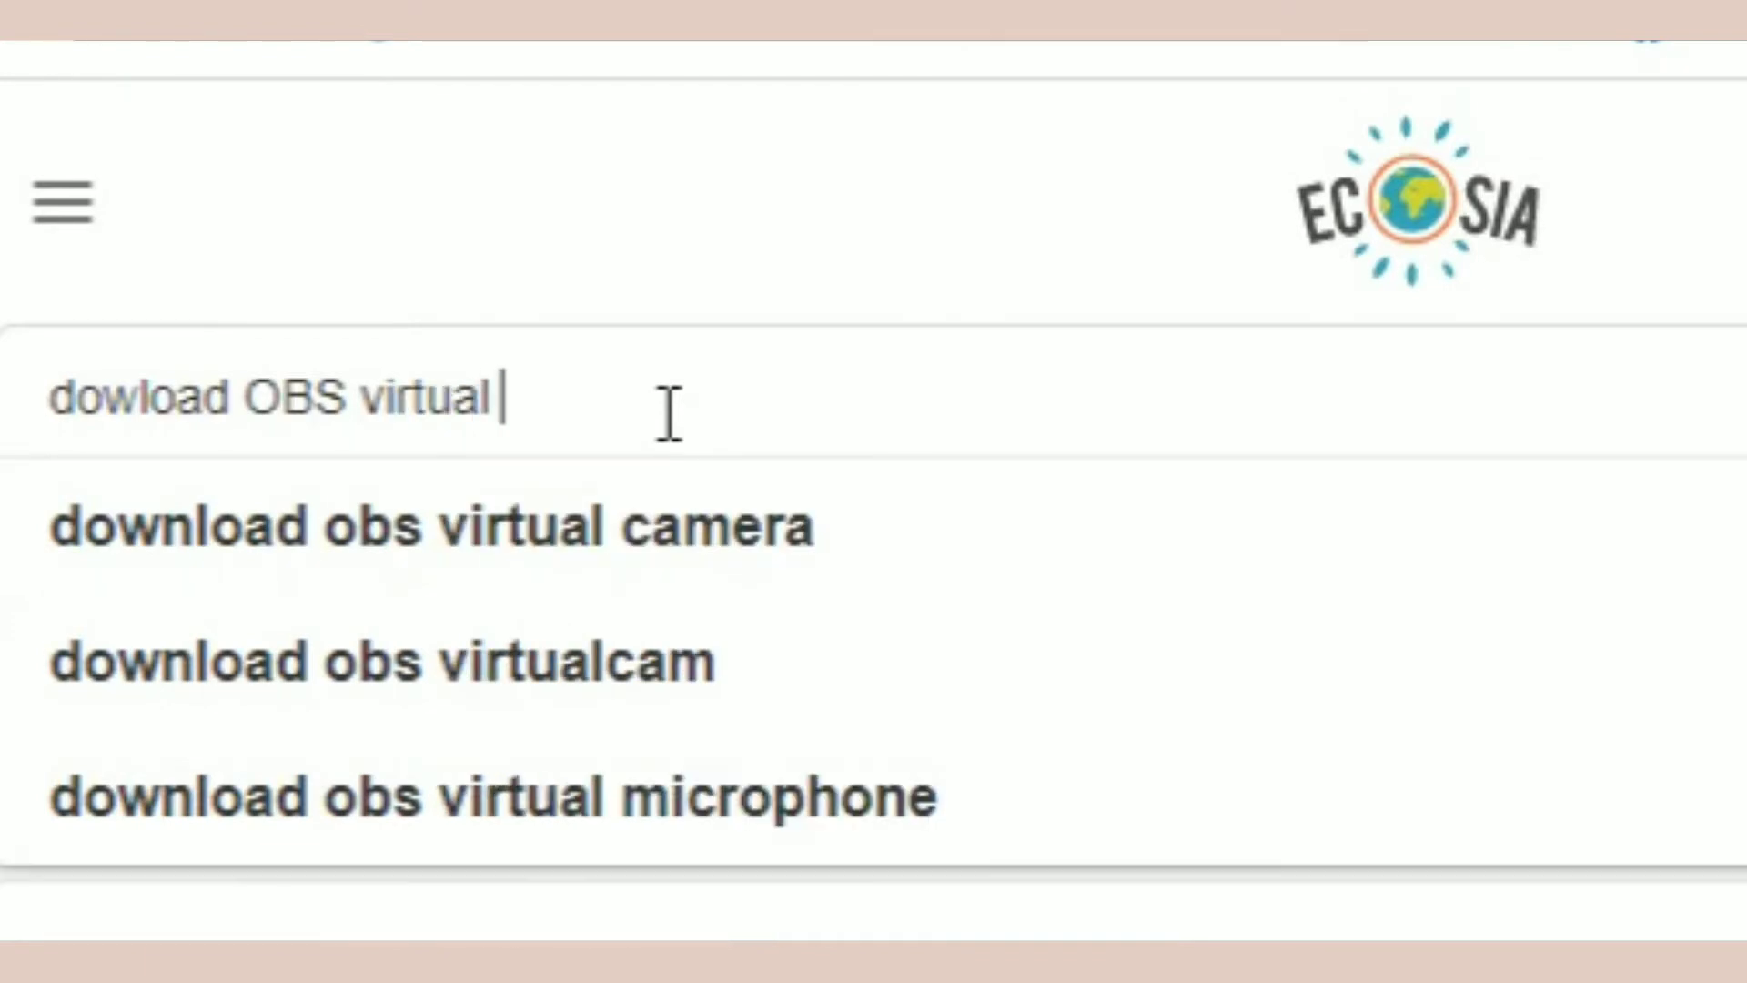
left_click(669, 526)
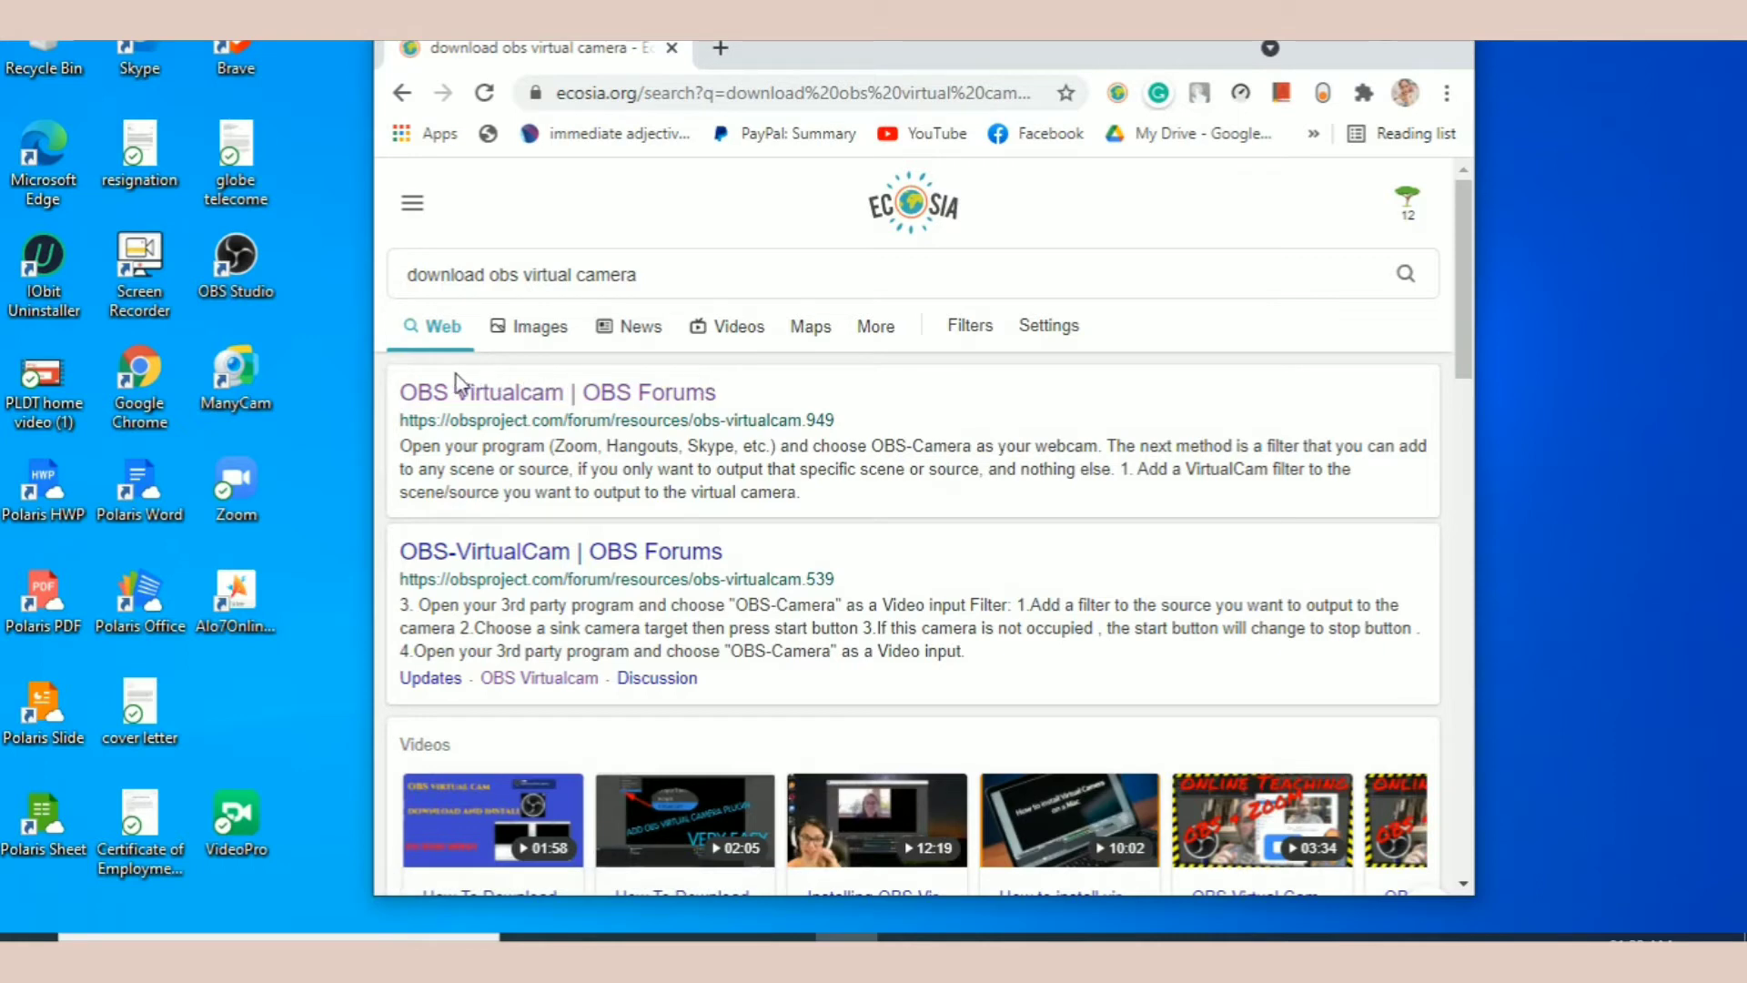
left_click(587, 393)
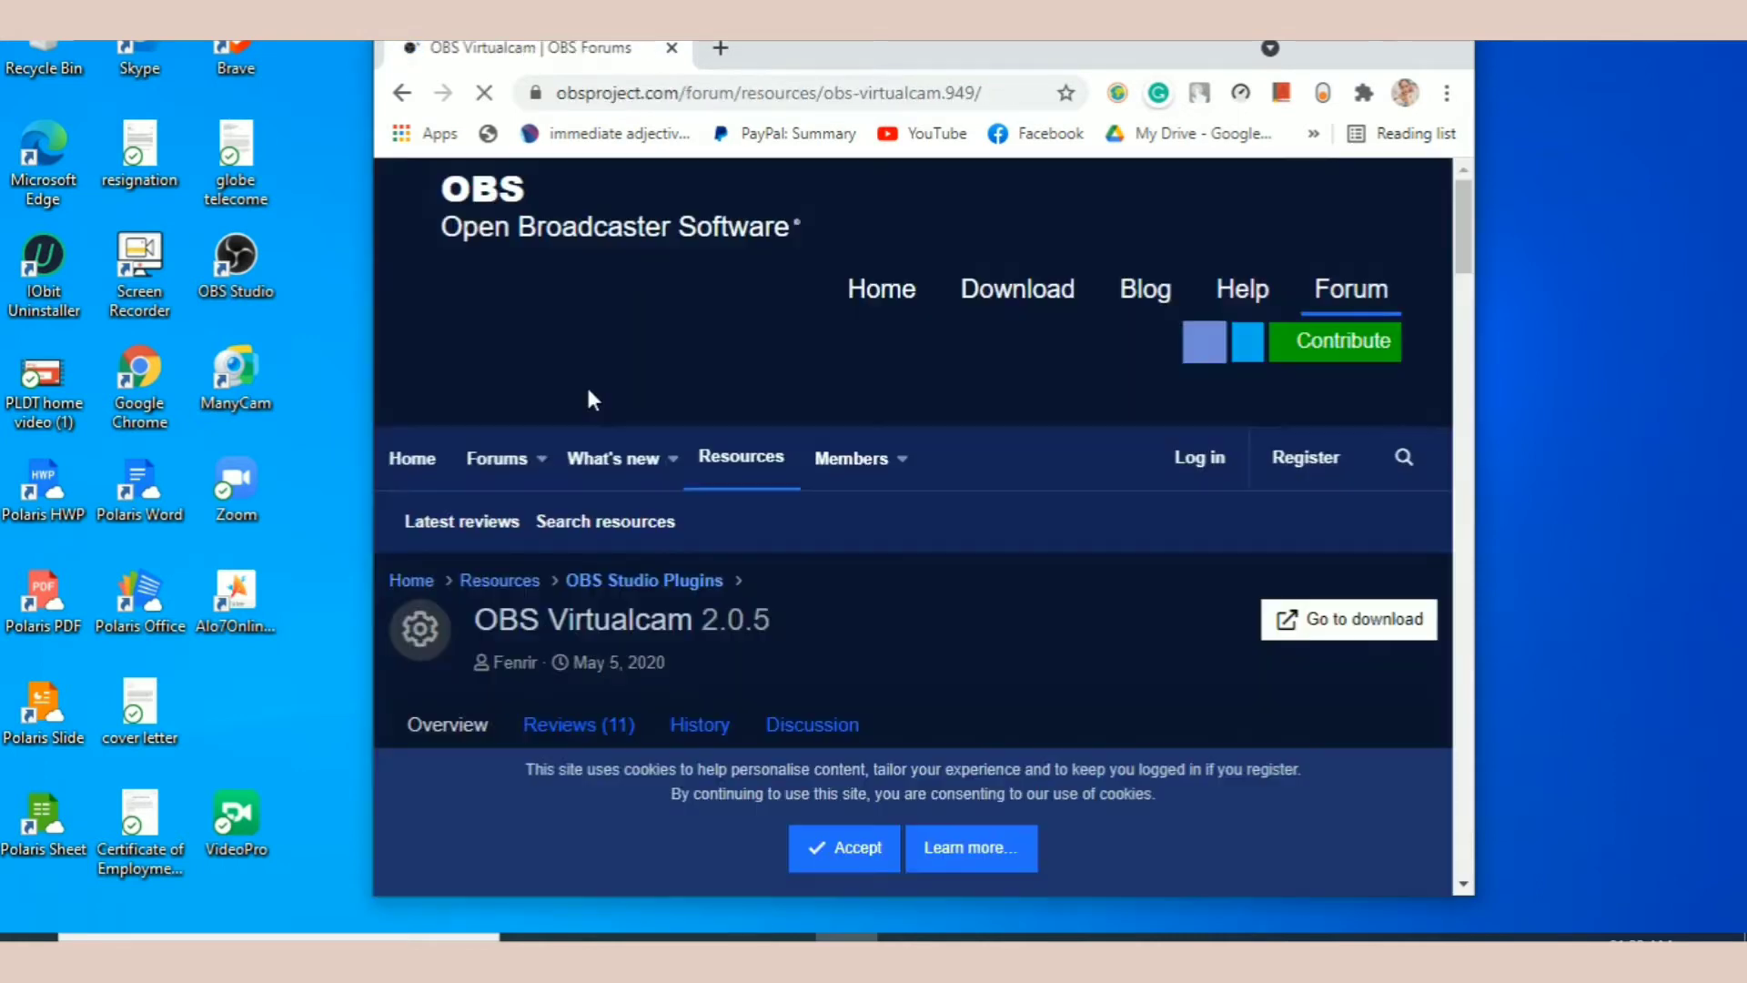
scroll(1067, 619, "down", 2)
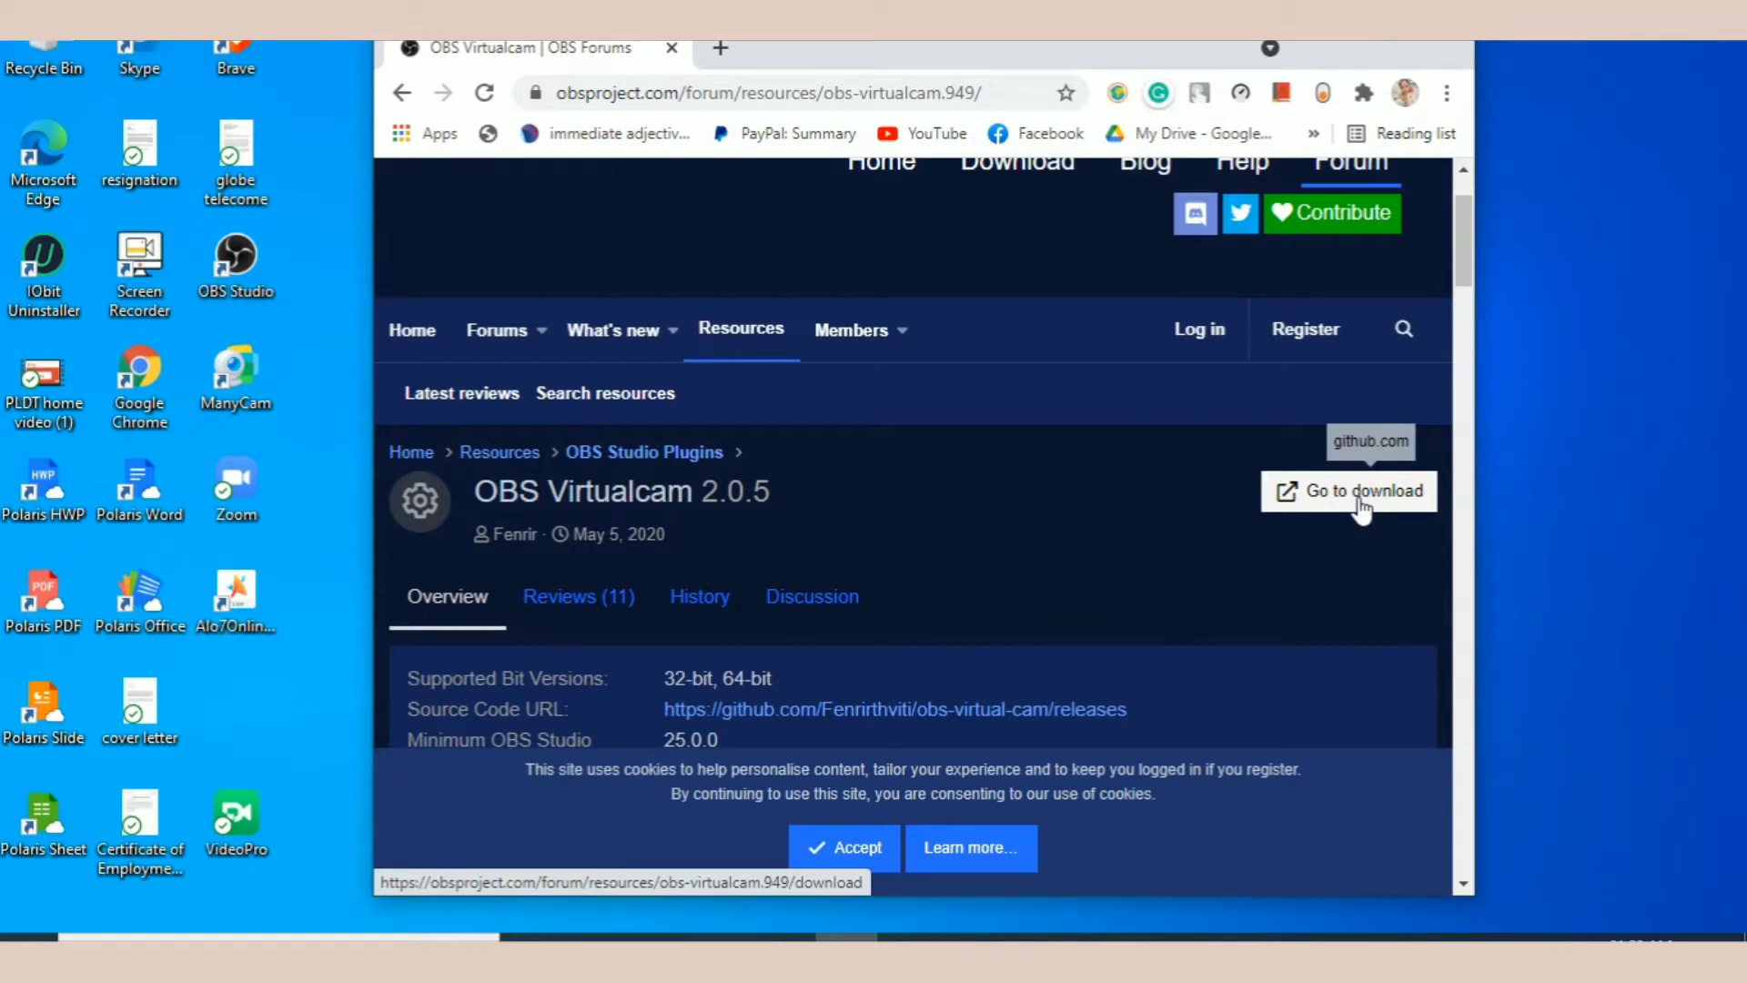
Close Chrome and refresh the desktop.
left_click(1434, 47)
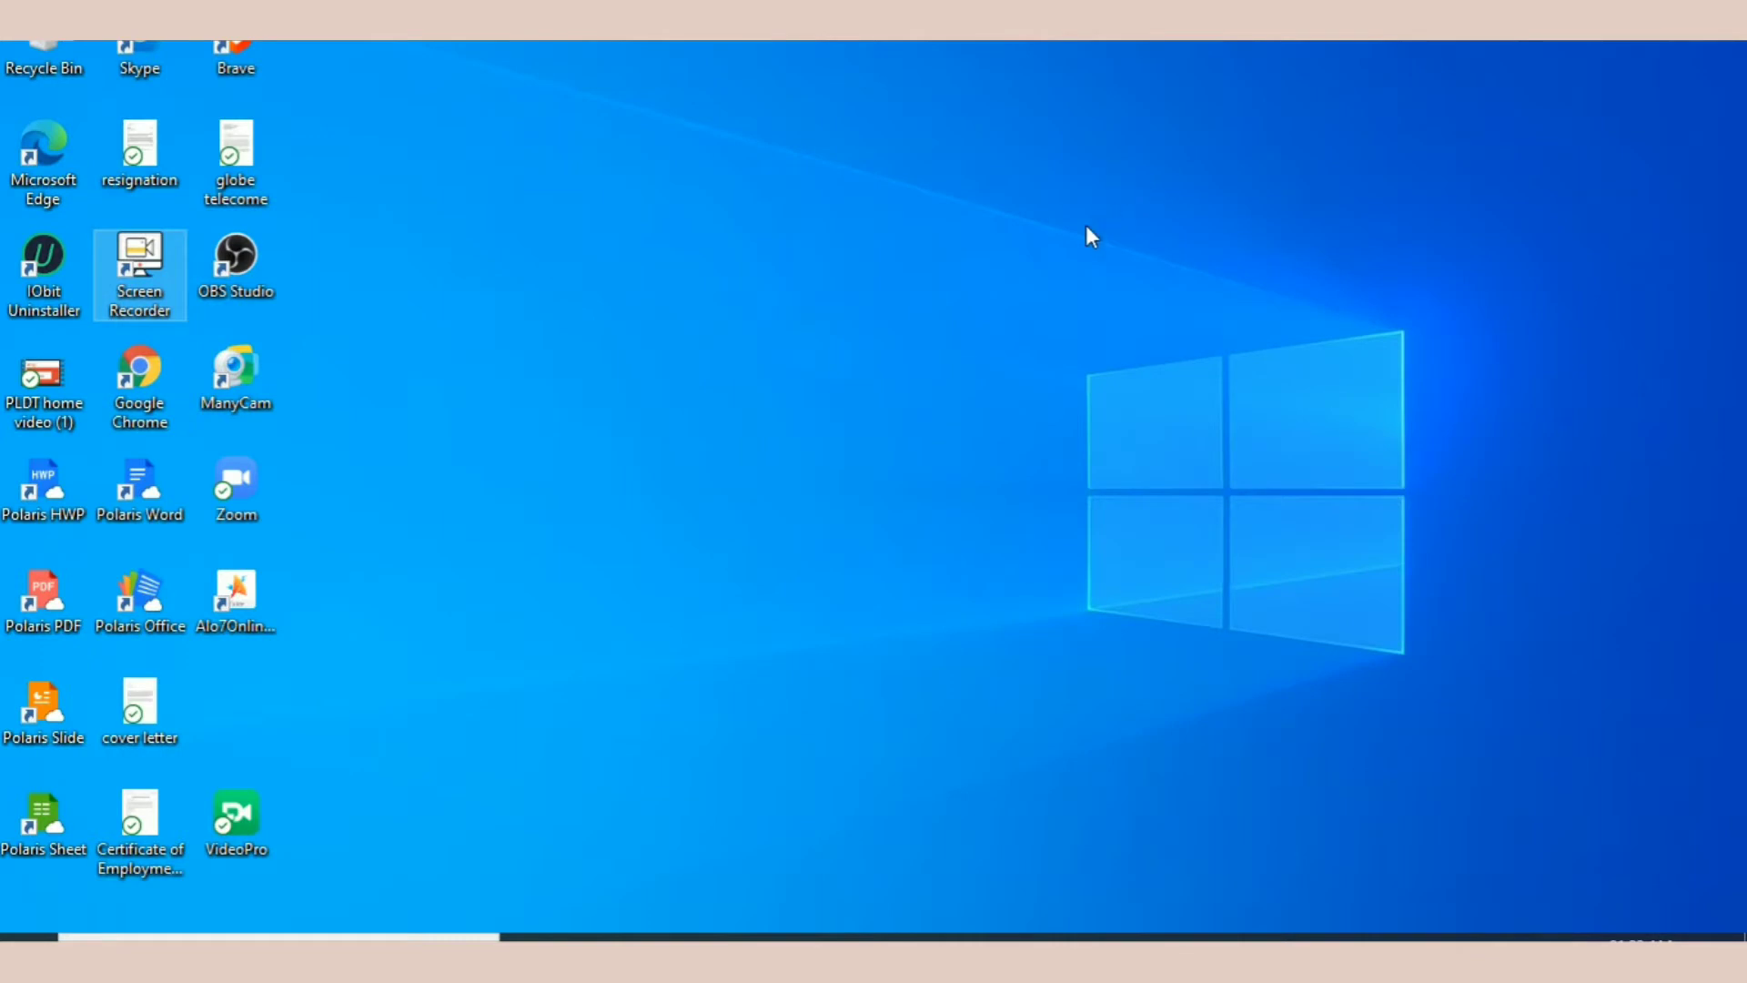
right_click(1084, 226)
left_click(1118, 298)
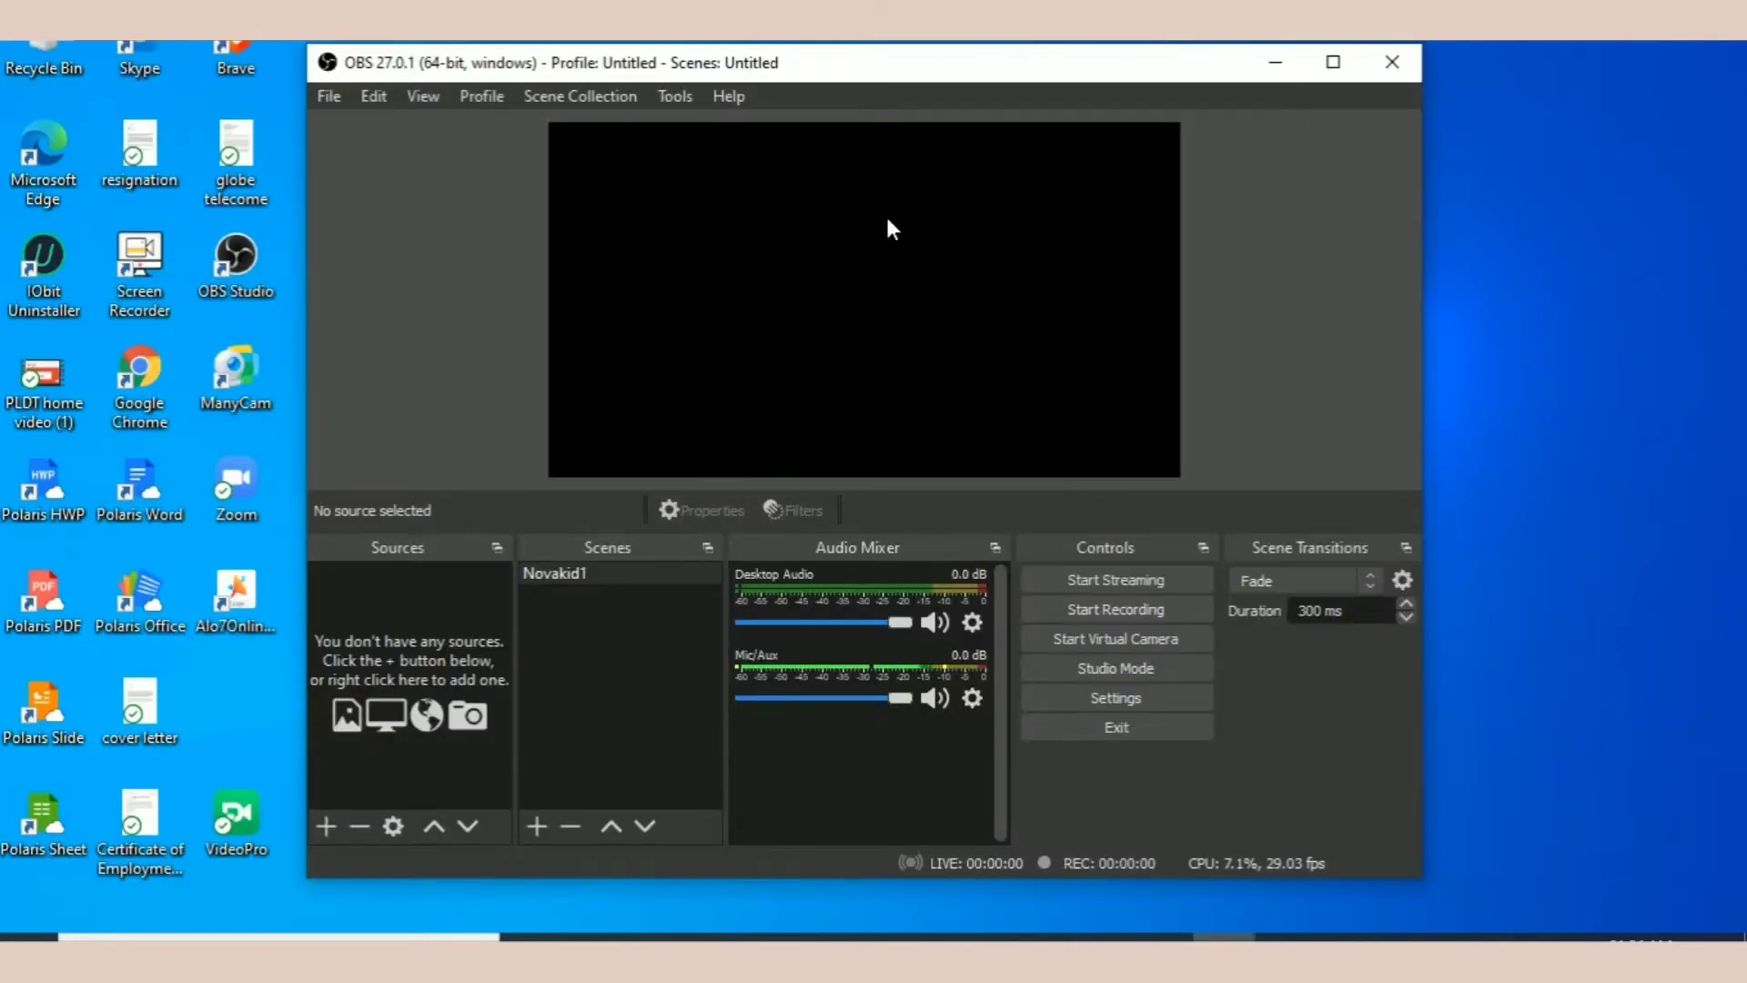
Reposition and widen the OBS Studio window showing the empty Novakid1 scene.
left_click_drag(952, 62, 1061, 42)
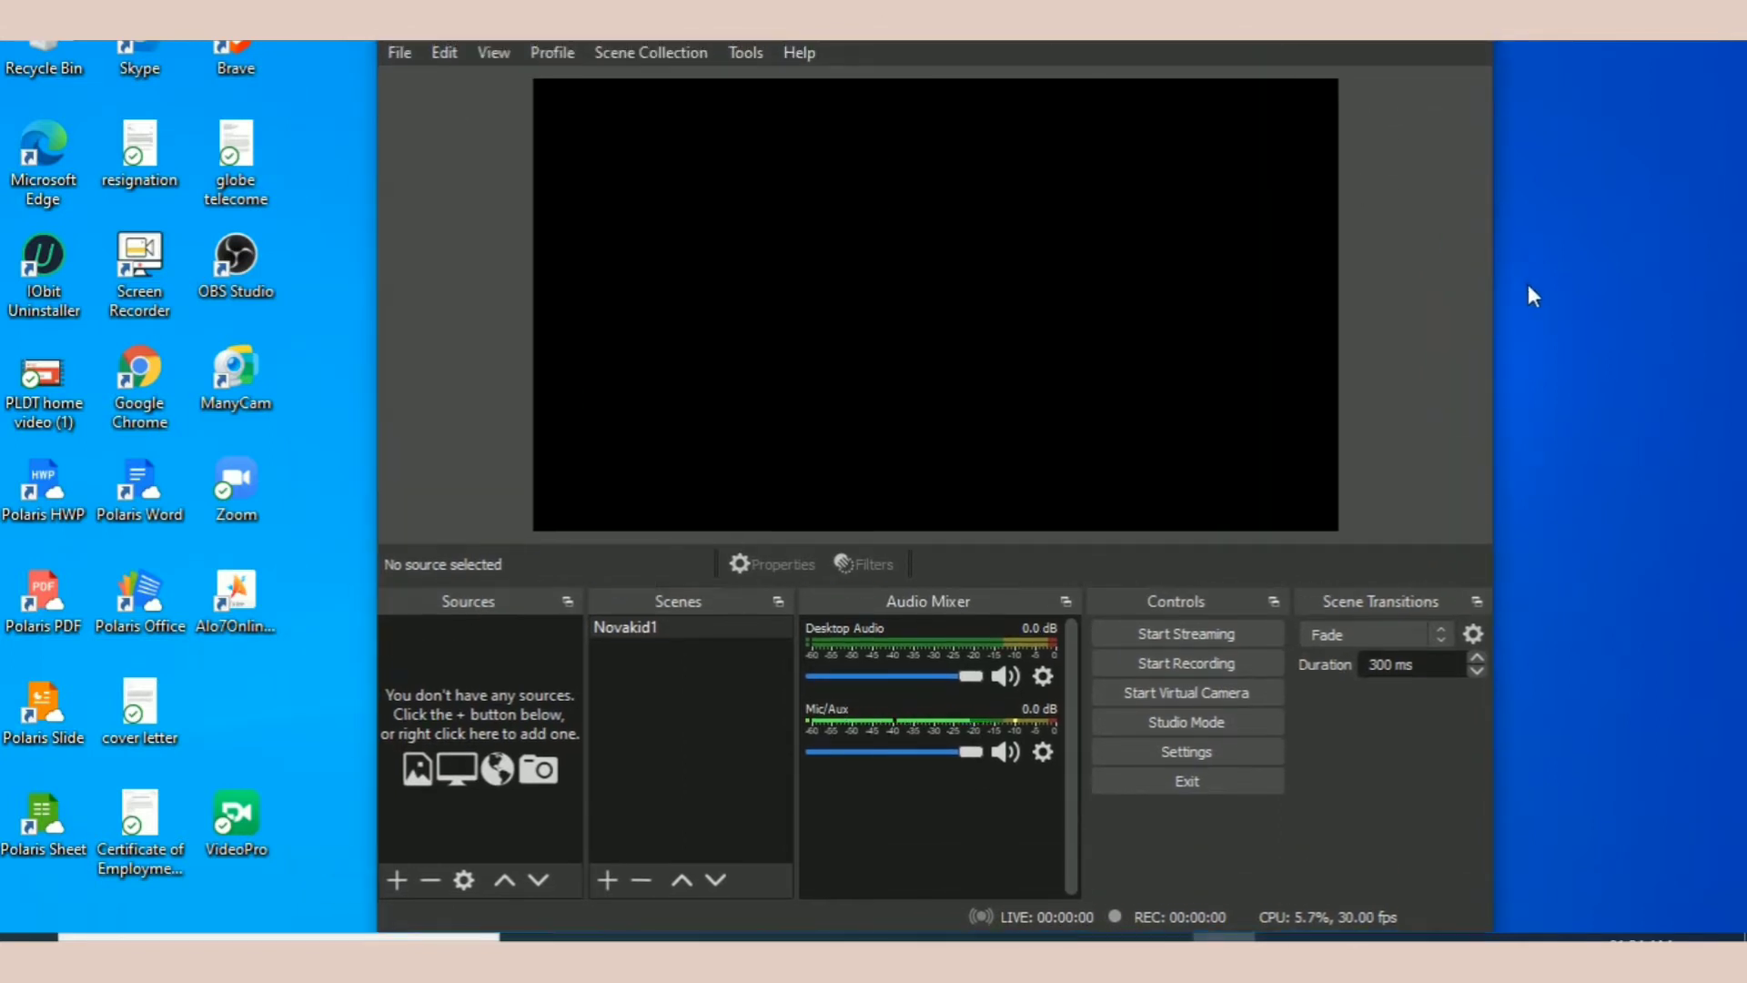
left_click_drag(1497, 284, 1646, 284)
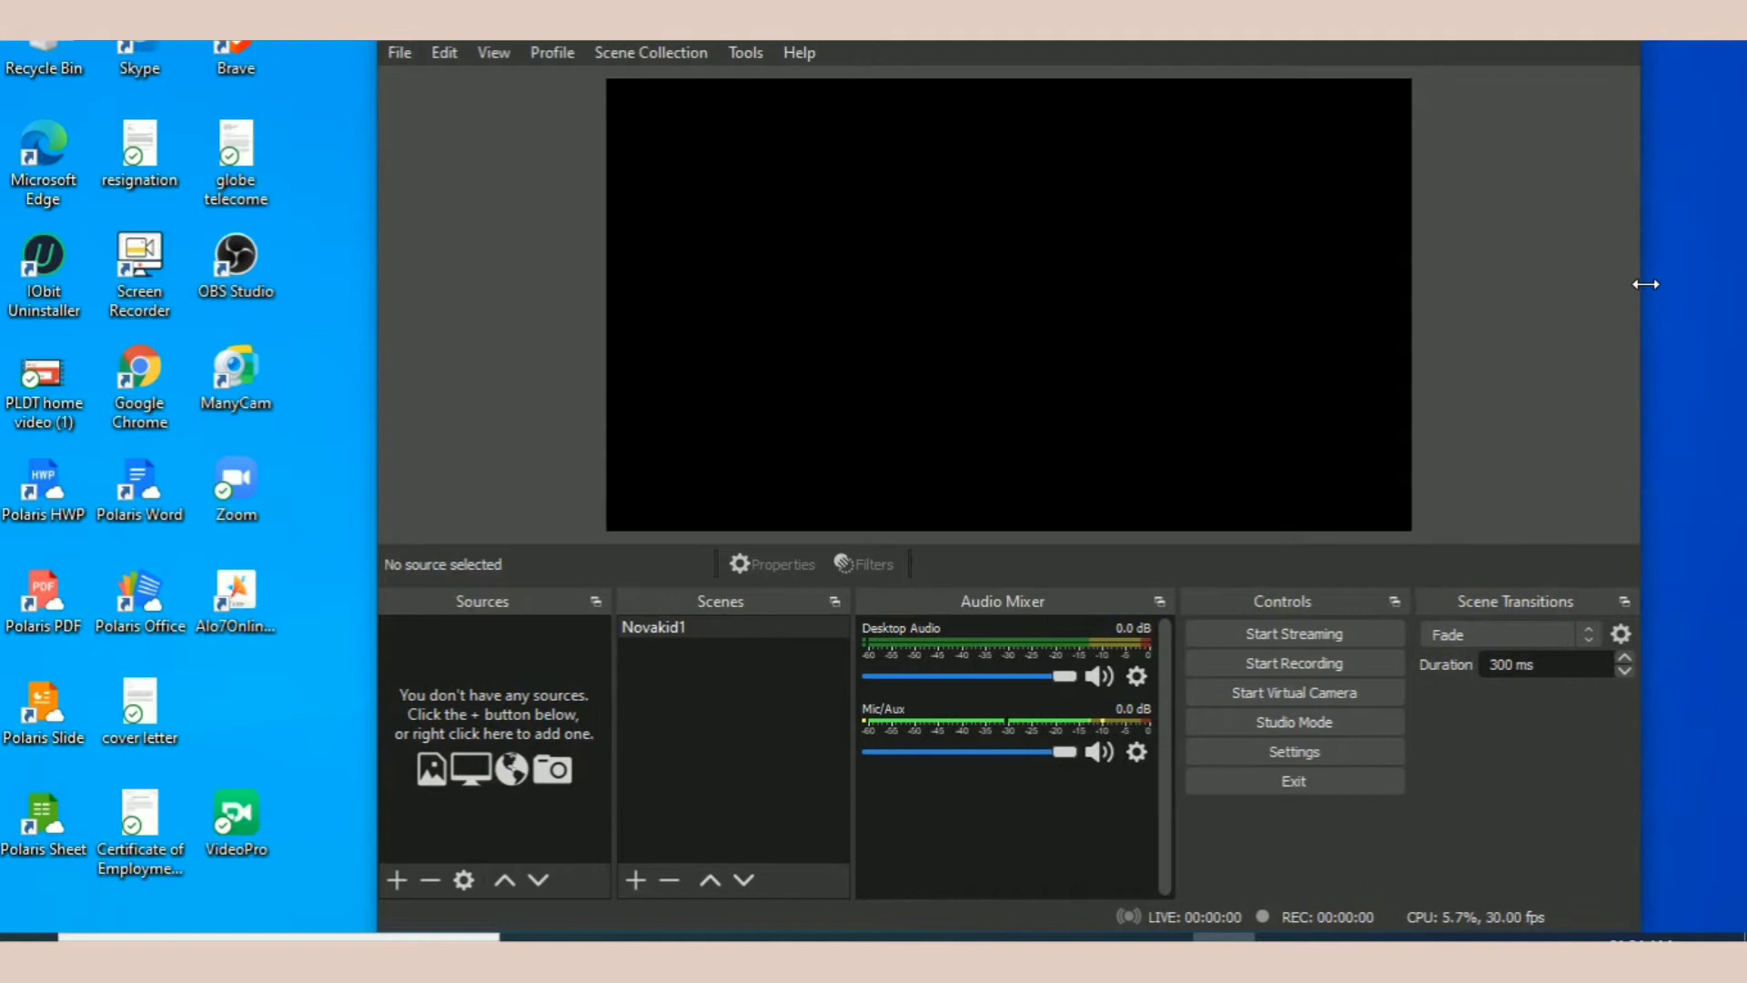
left_click_drag(983, 42, 918, 42)
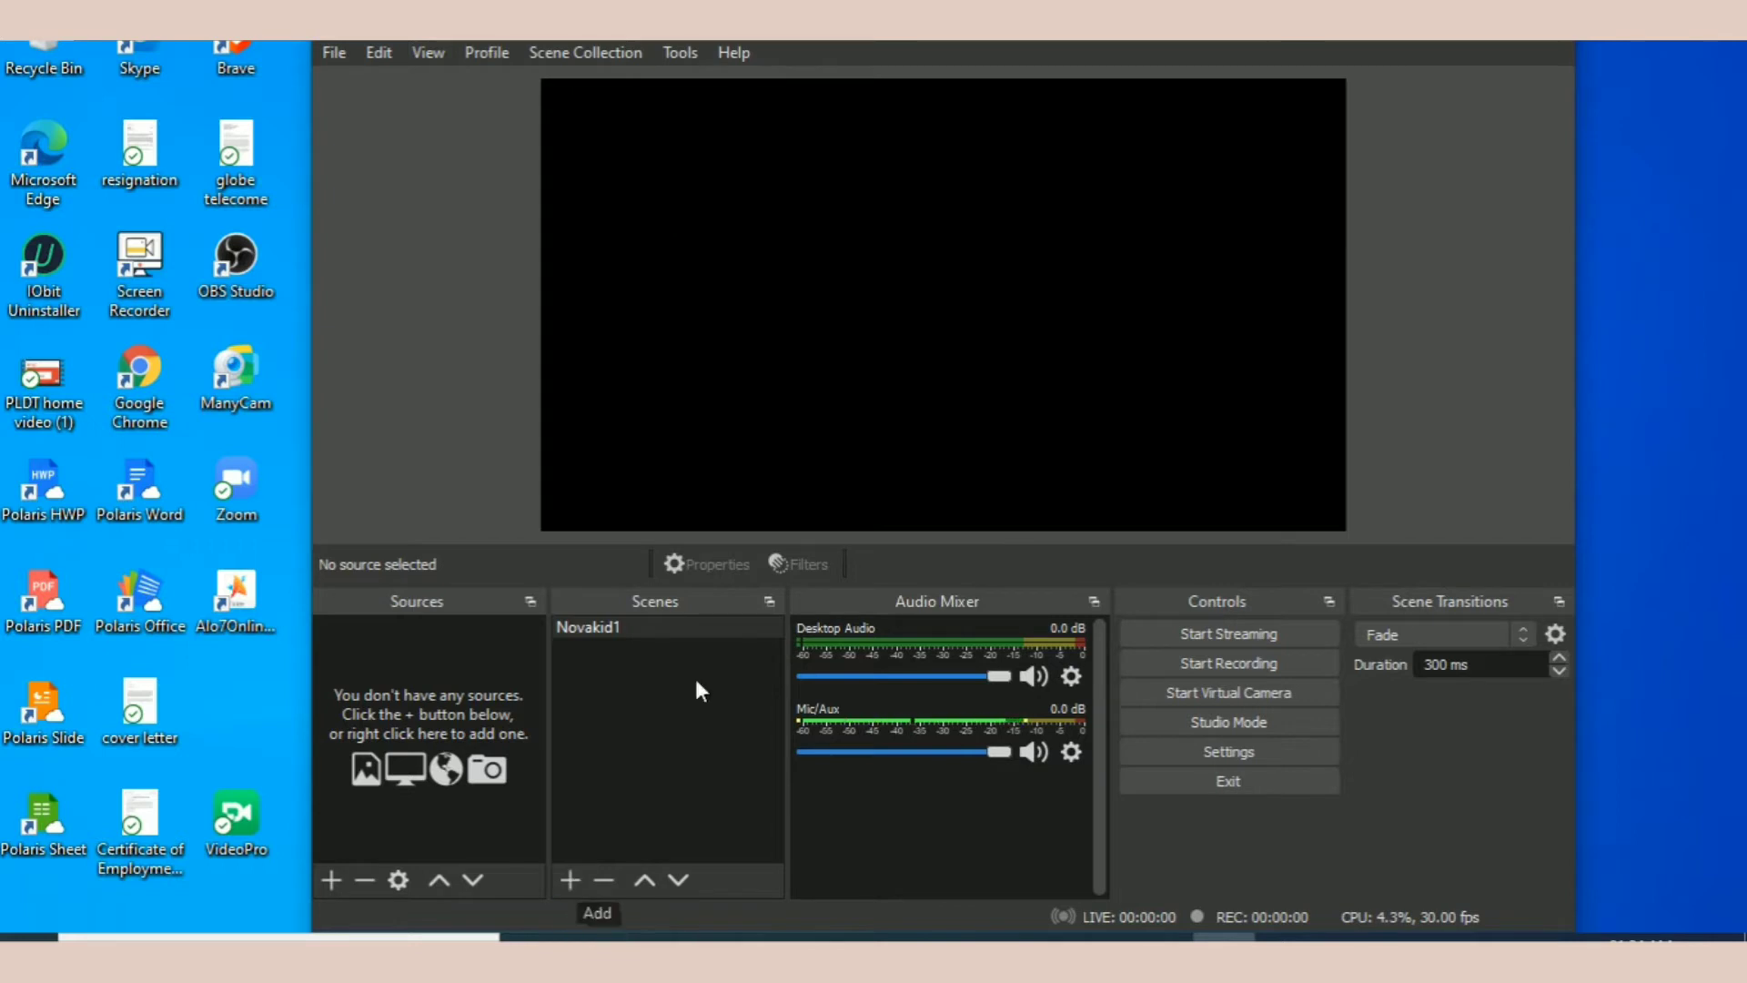
left_click(576, 877)
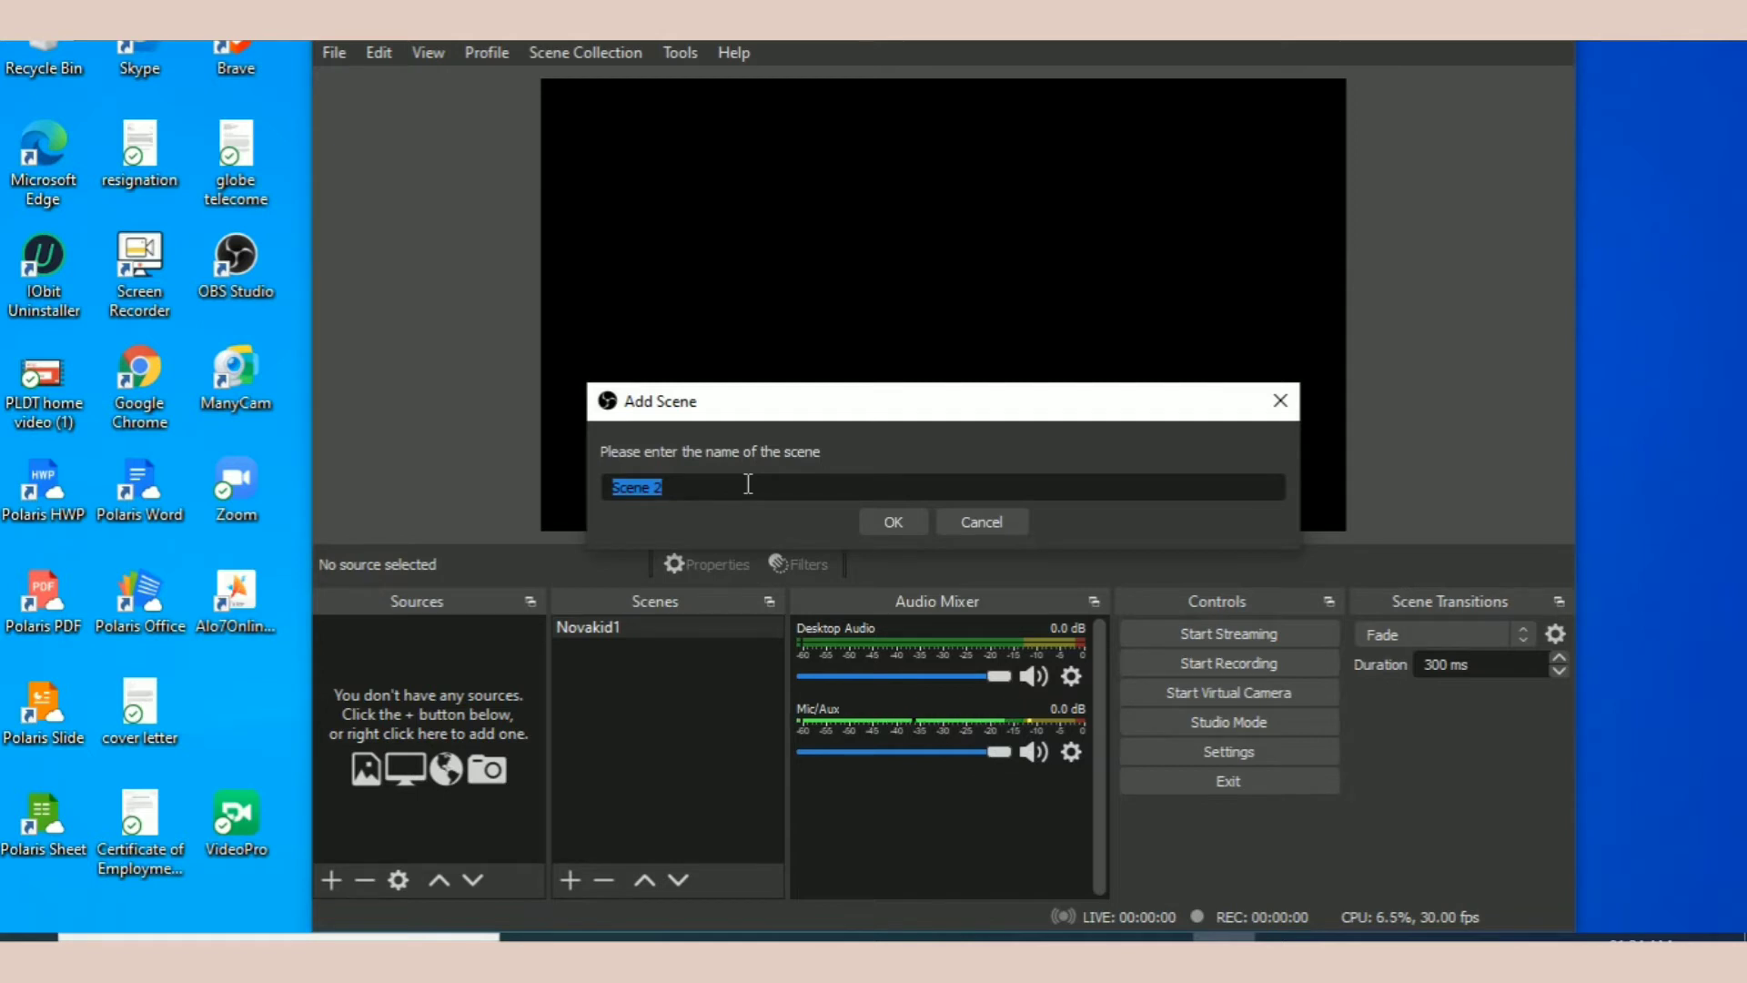
left_click(1285, 398)
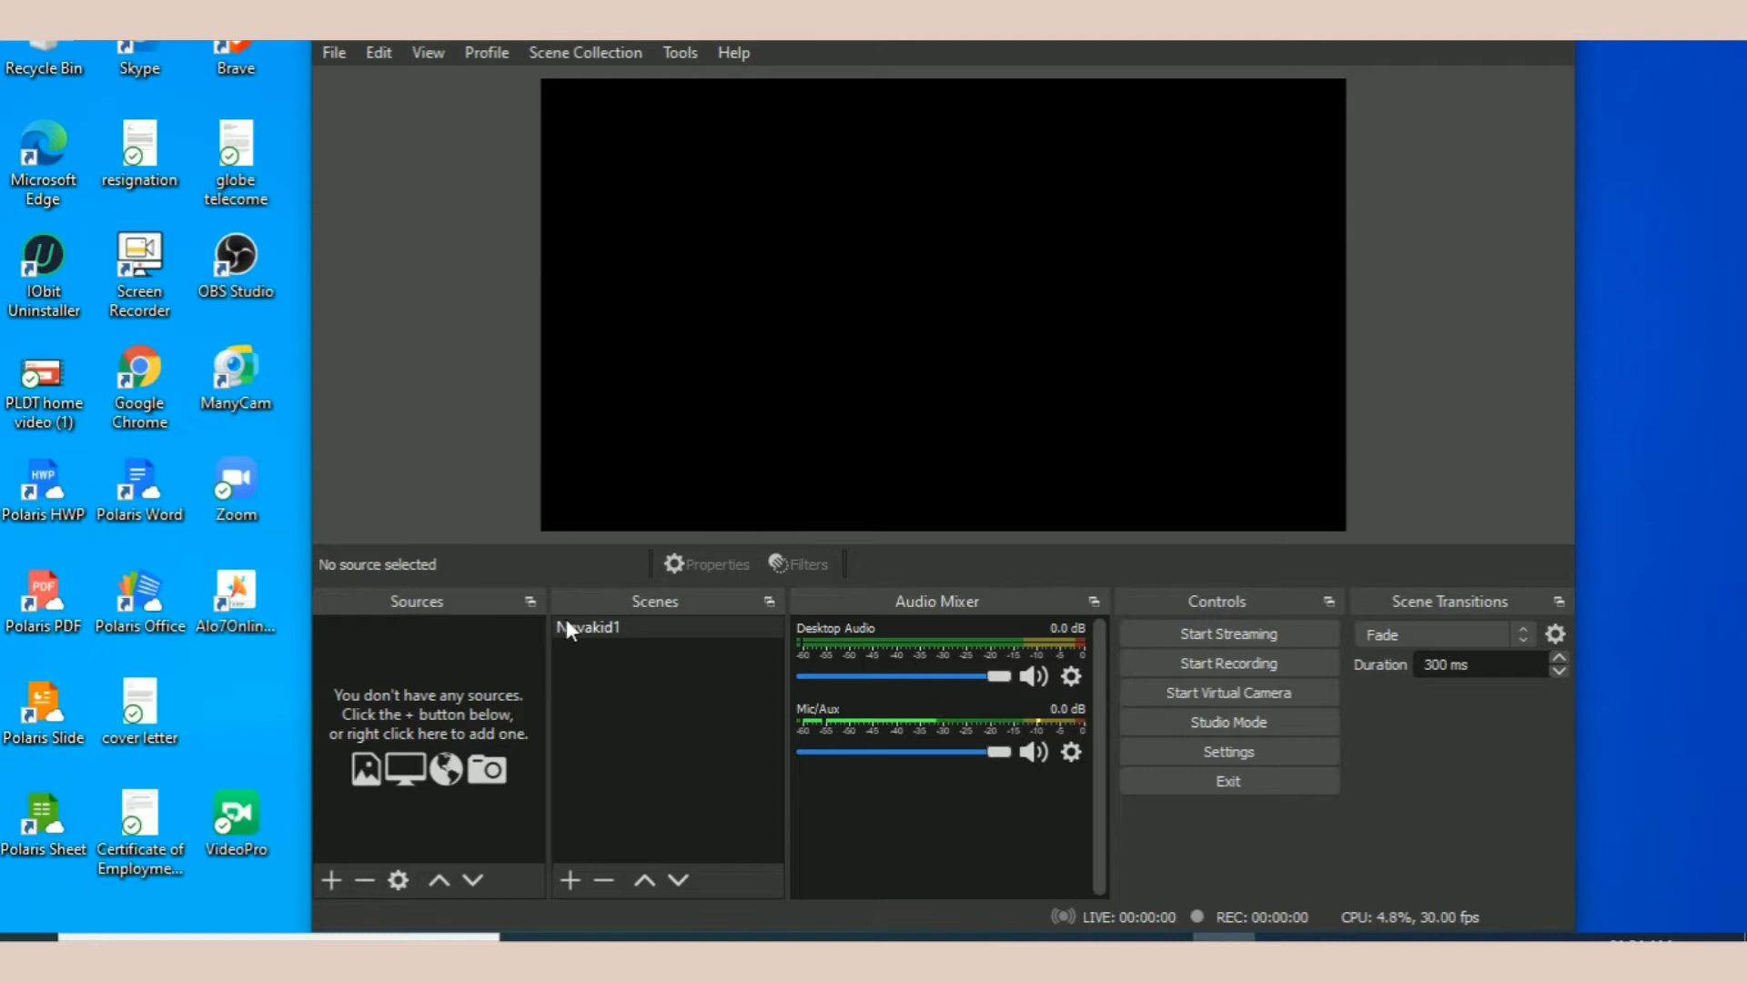
Create a Video Capture Device source 'camera1' using the A4TECH USB2.0 PC Camera.
left_click(331, 879)
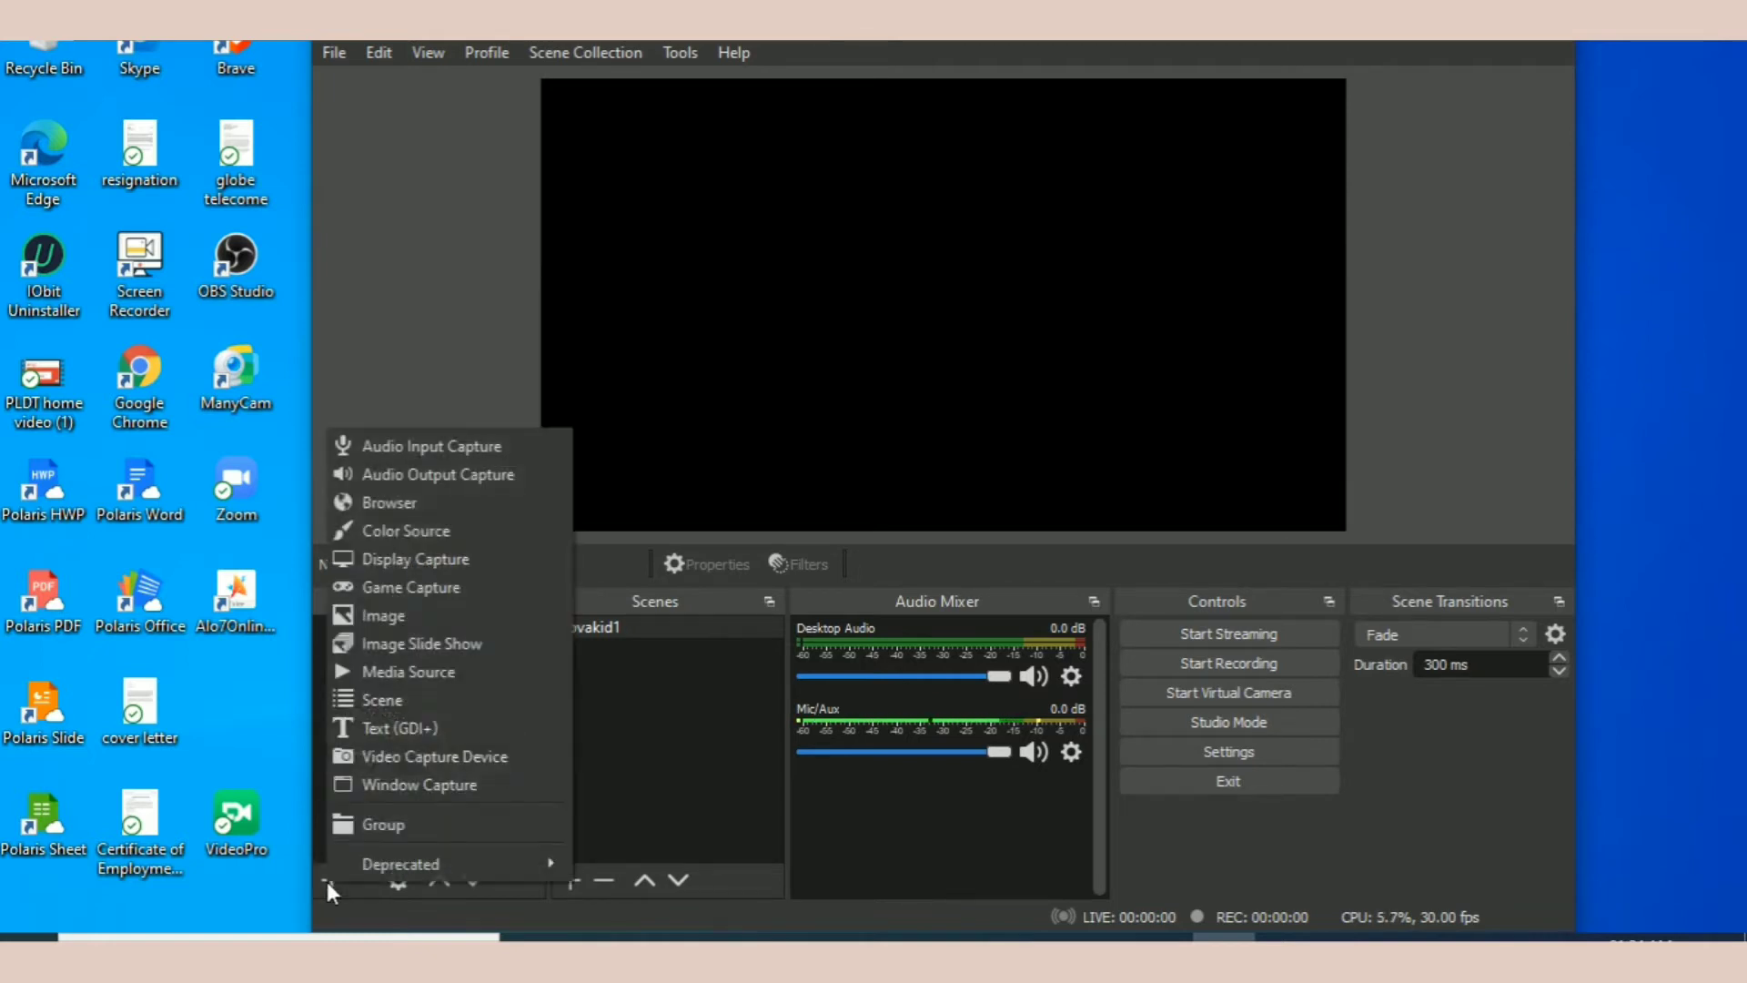
left_click(391, 761)
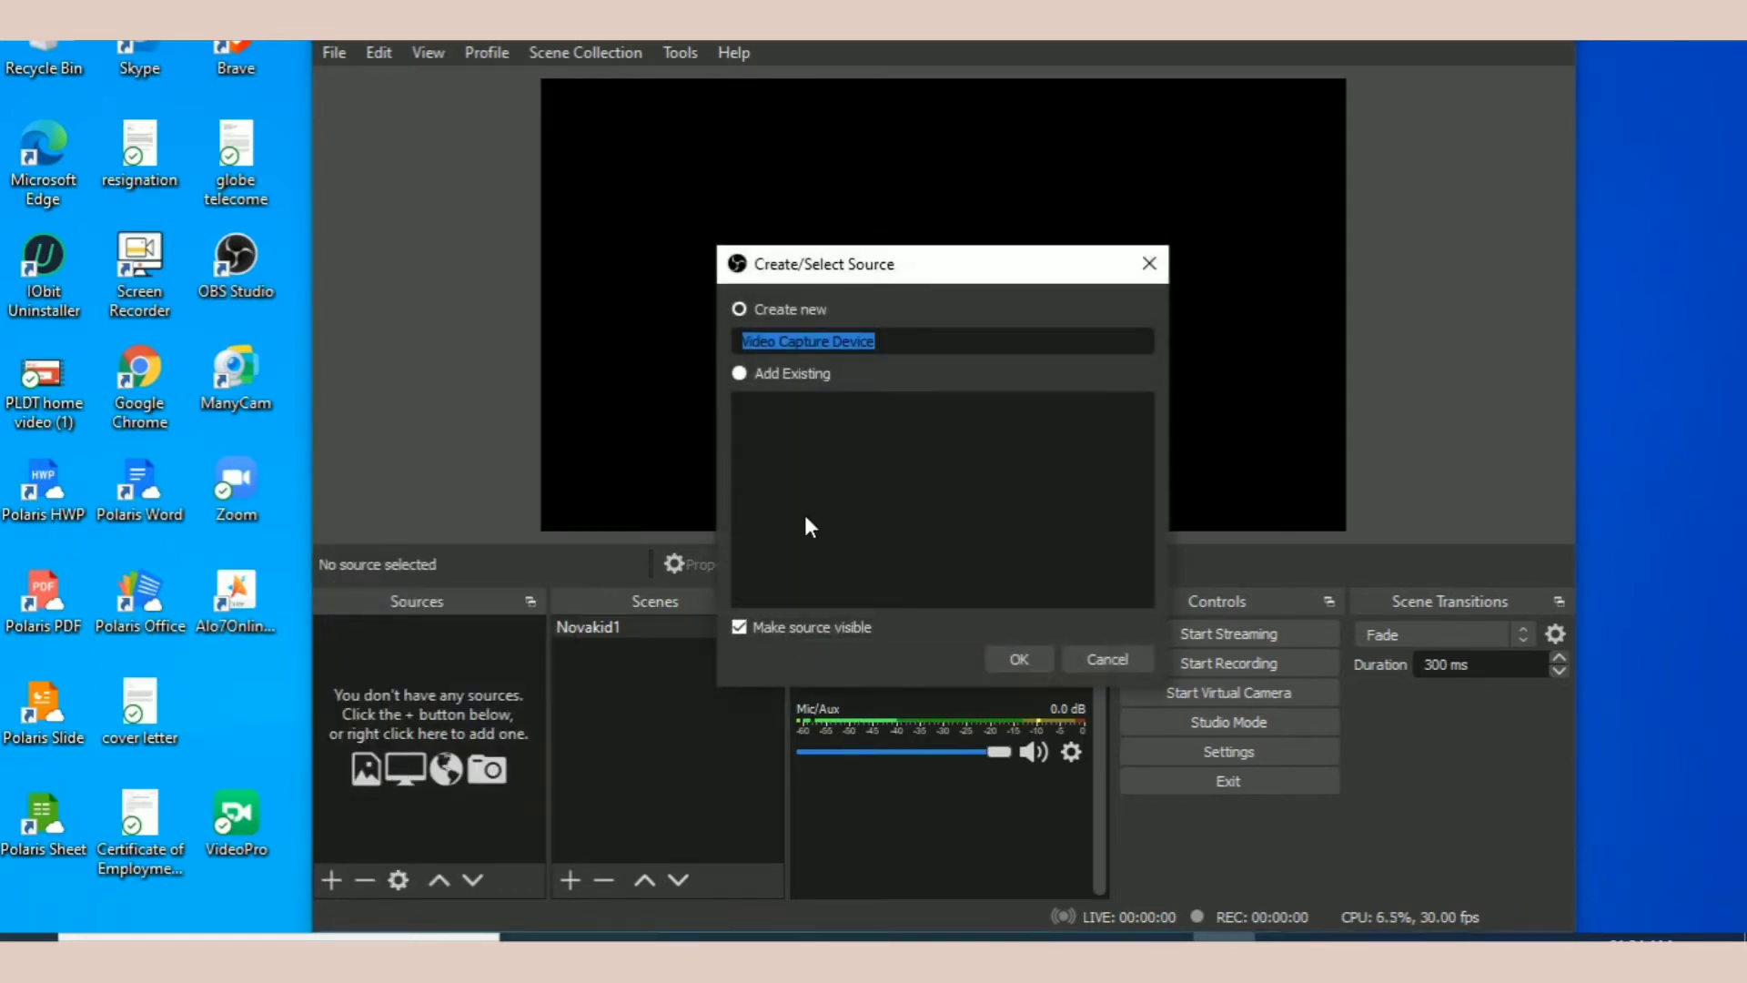
type("camera")
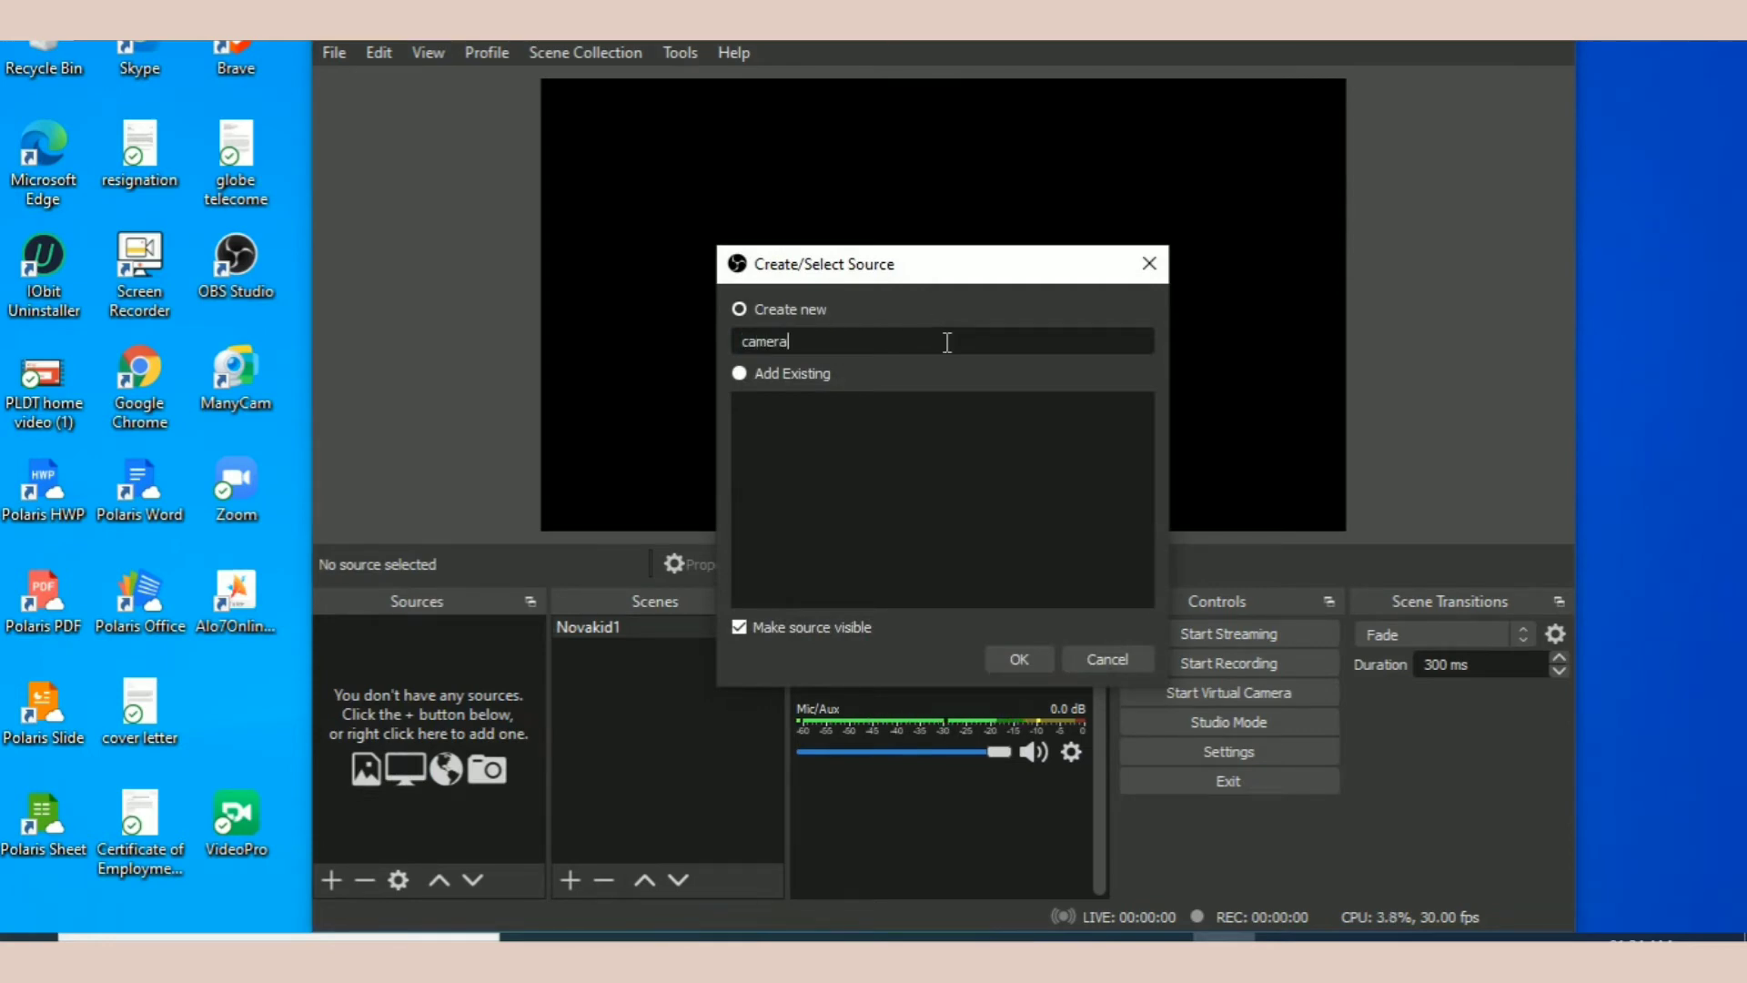
type("1")
left_click(1012, 655)
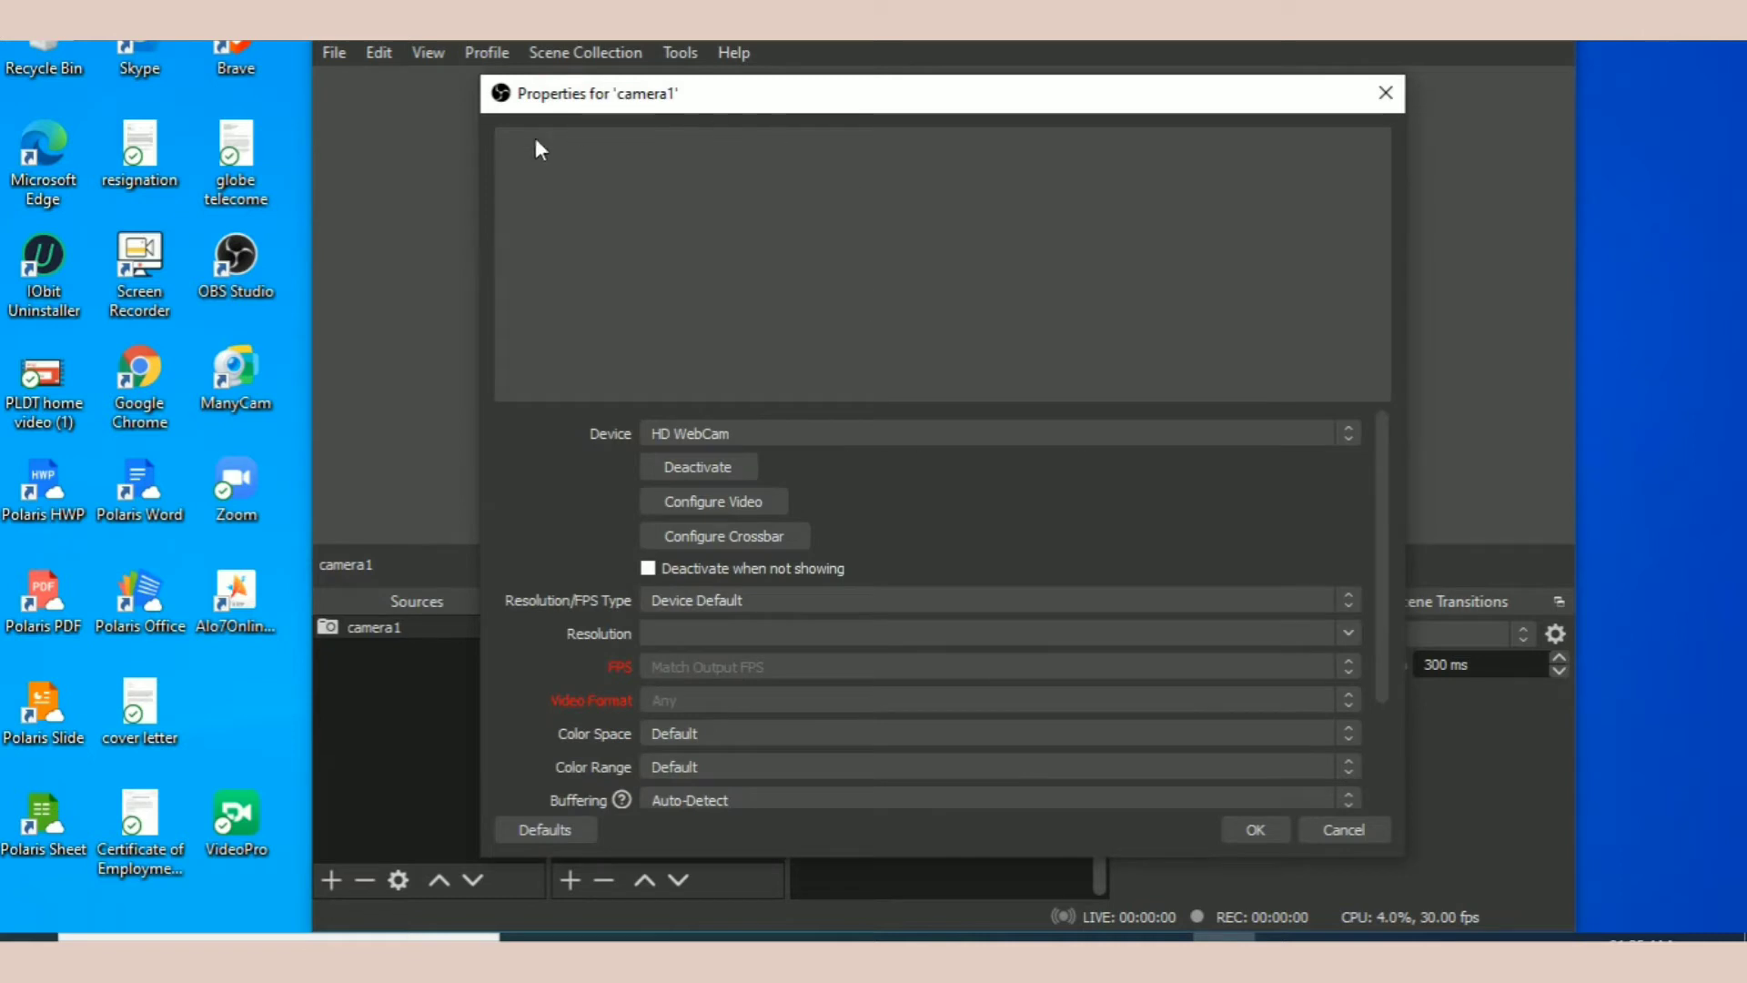
left_click(1014, 434)
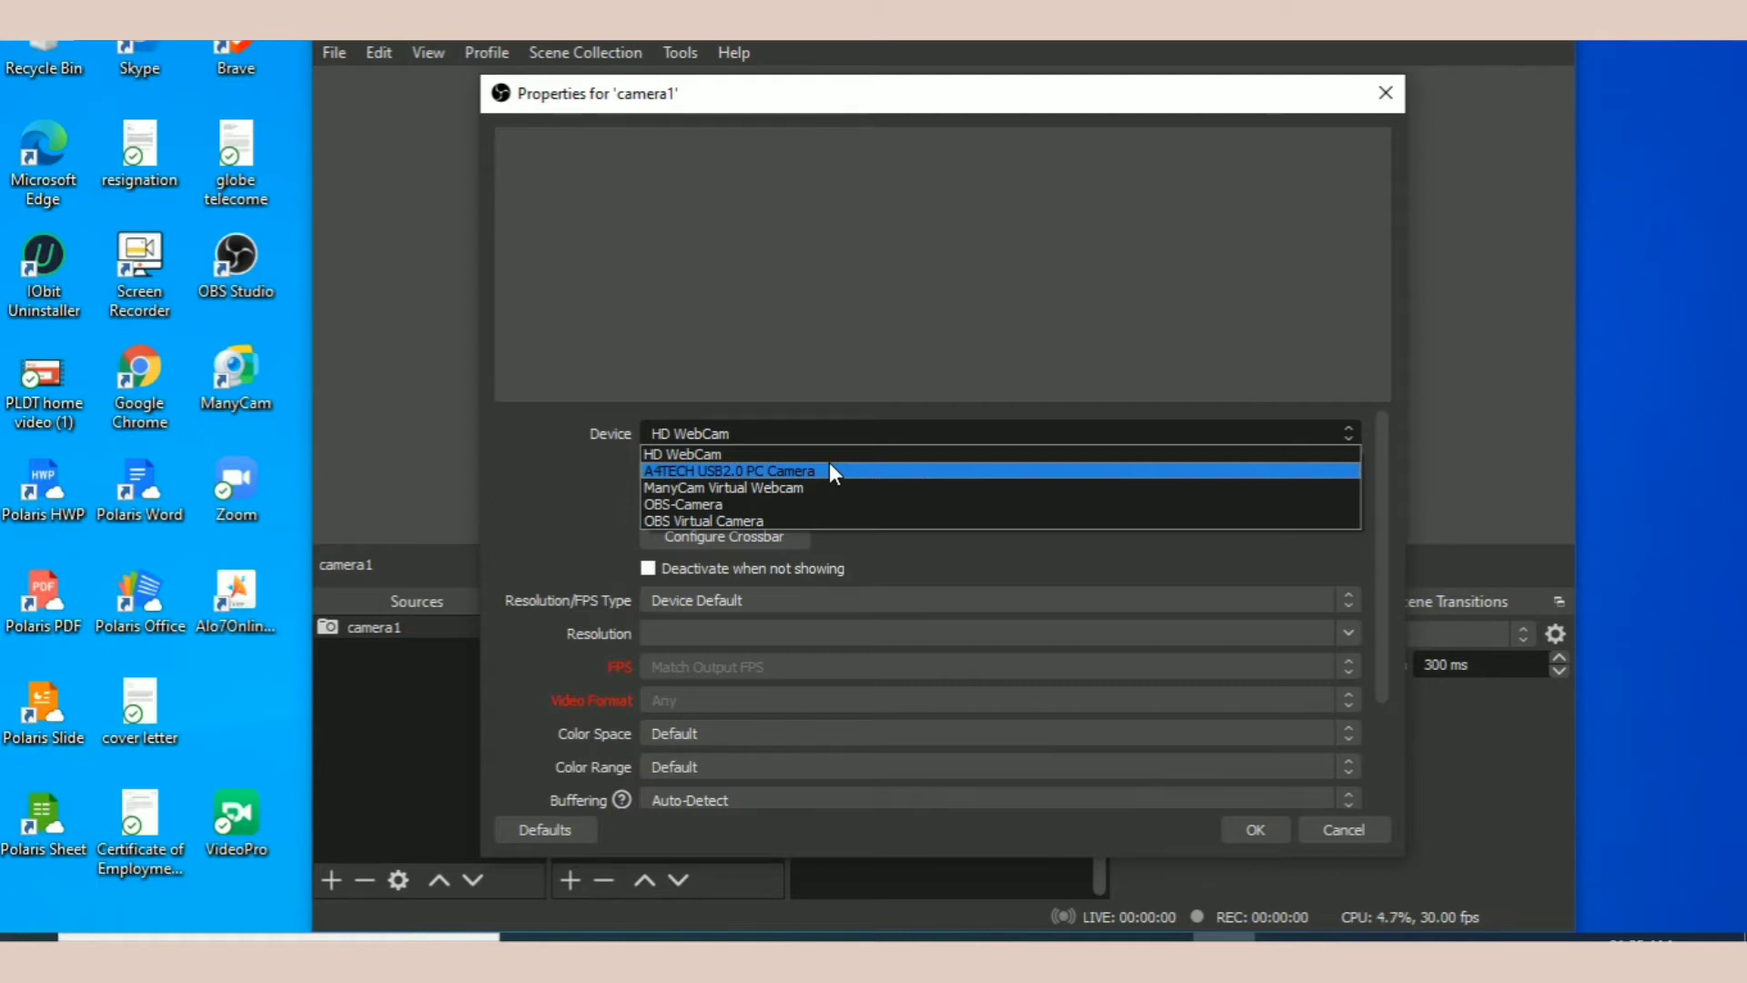
left_click(695, 473)
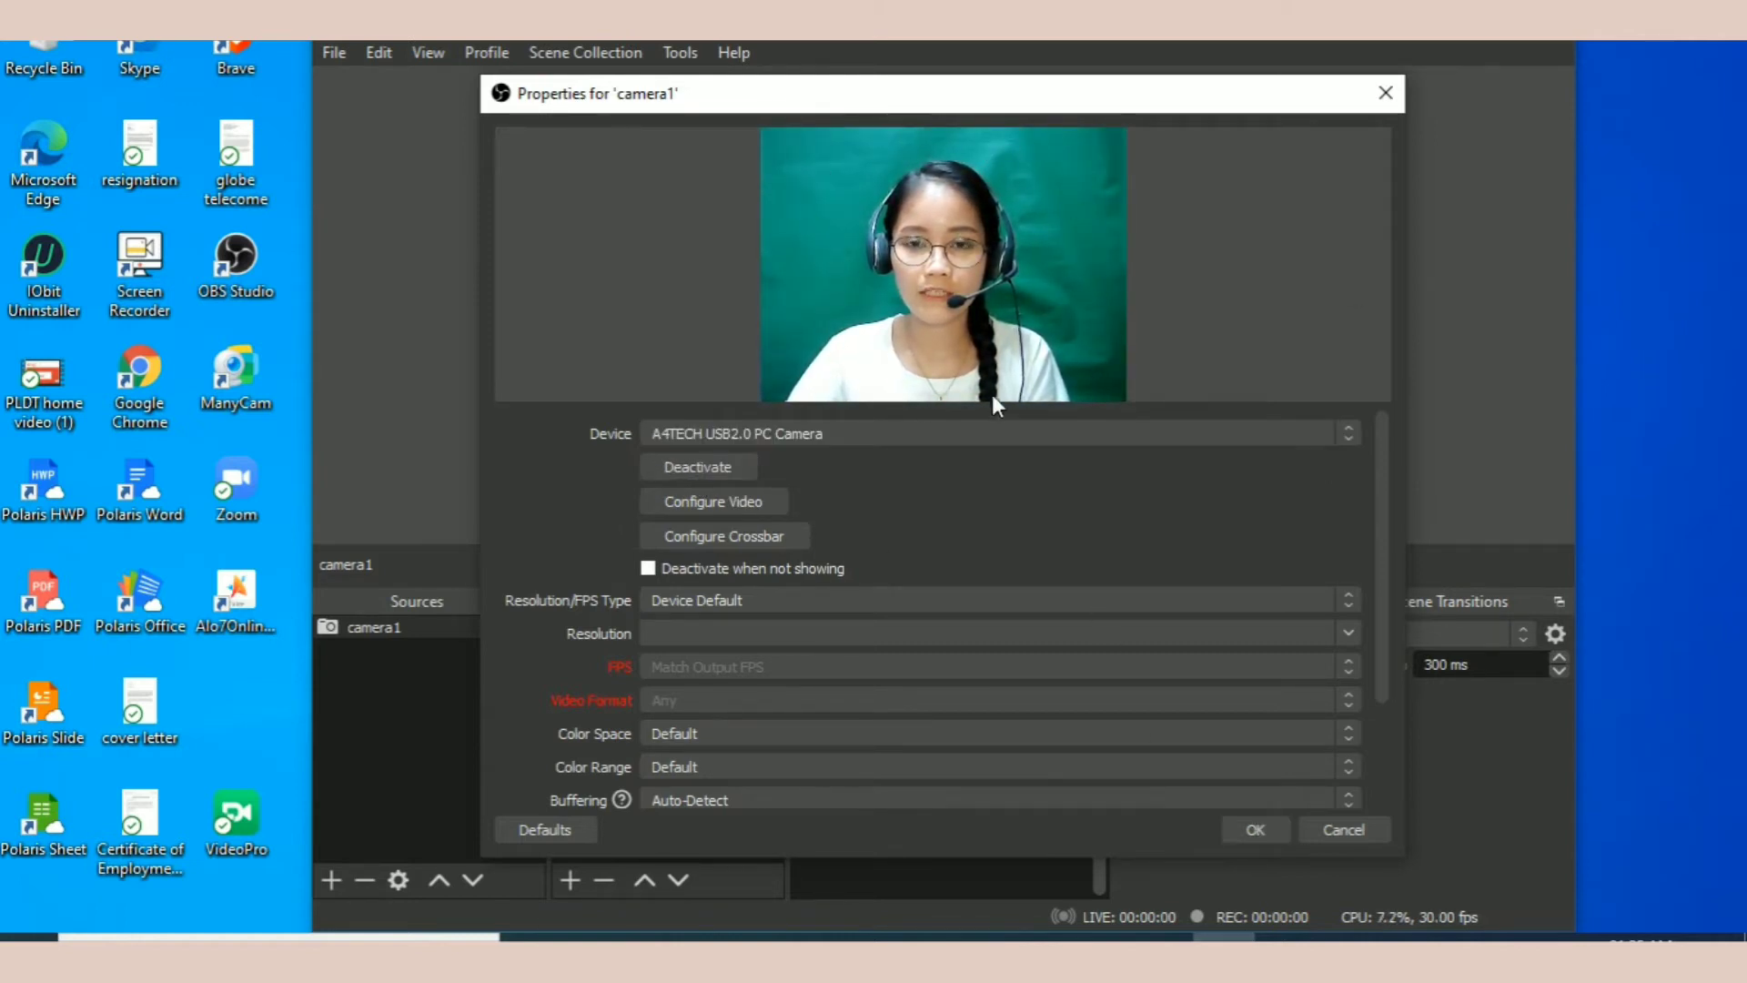
Confirm camera1's properties, then move and enlarge the webcam feed to the canvas centre.
left_click(1265, 835)
left_click_drag(812, 198, 893, 254)
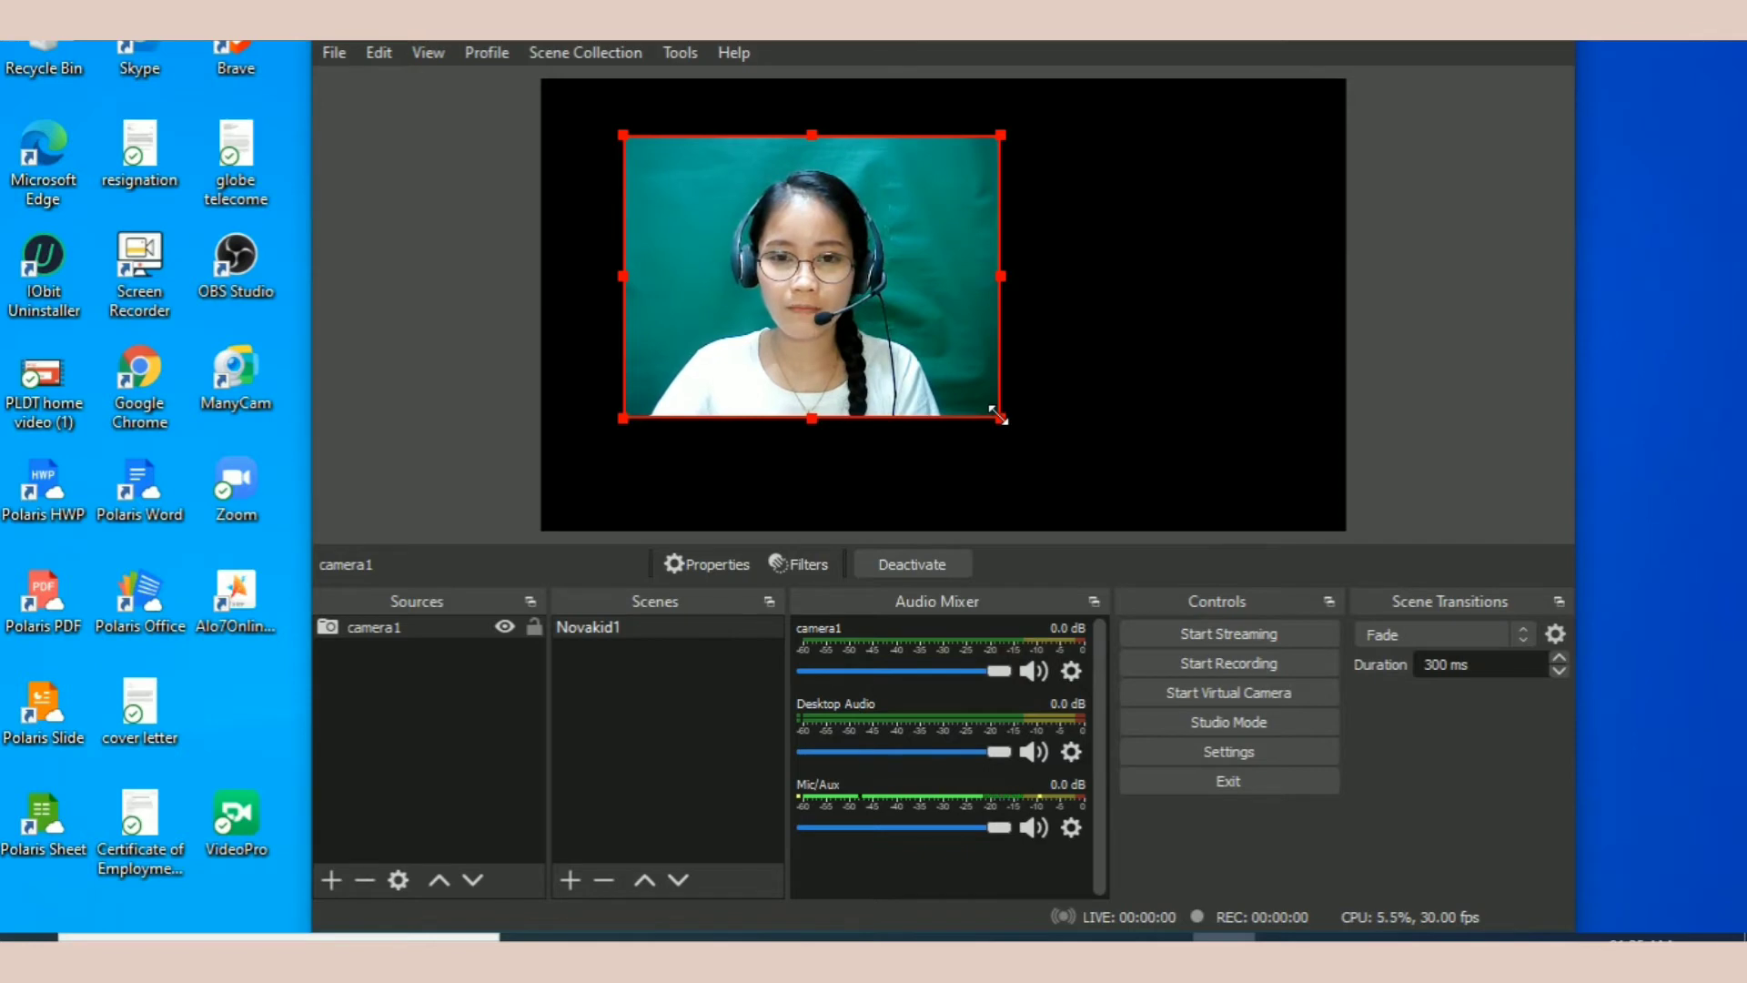
left_click_drag(997, 415, 1152, 524)
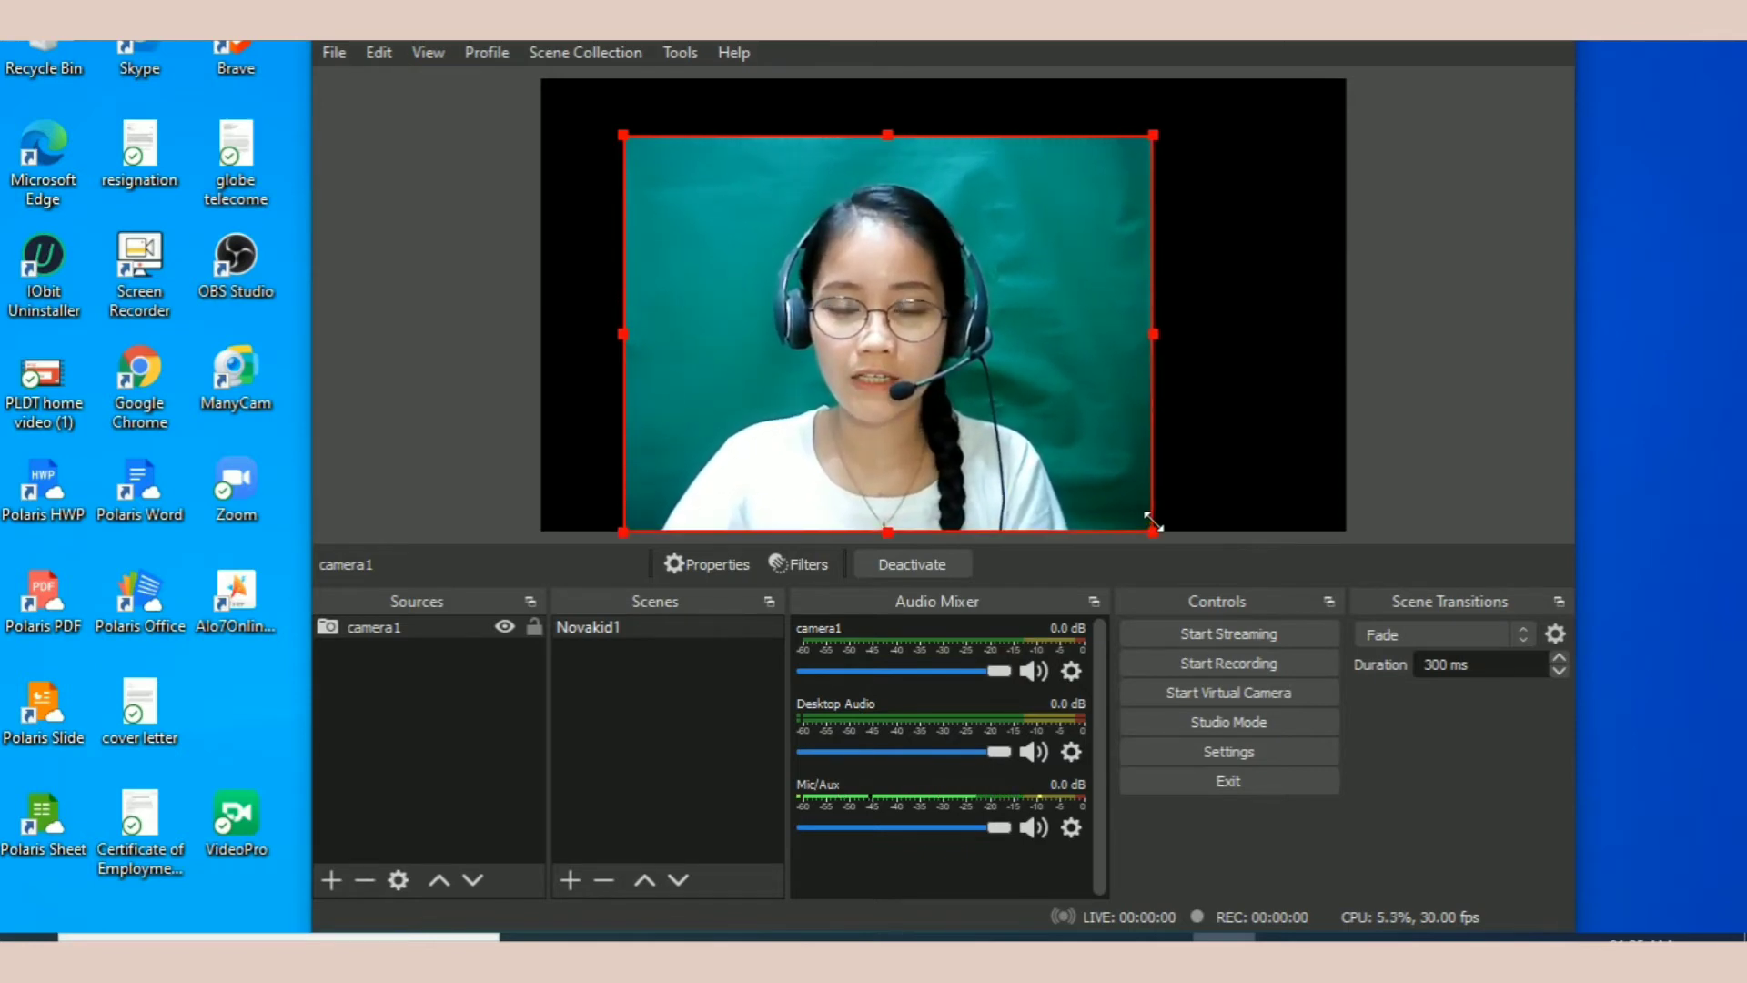
left_click_drag(1006, 403, 1002, 347)
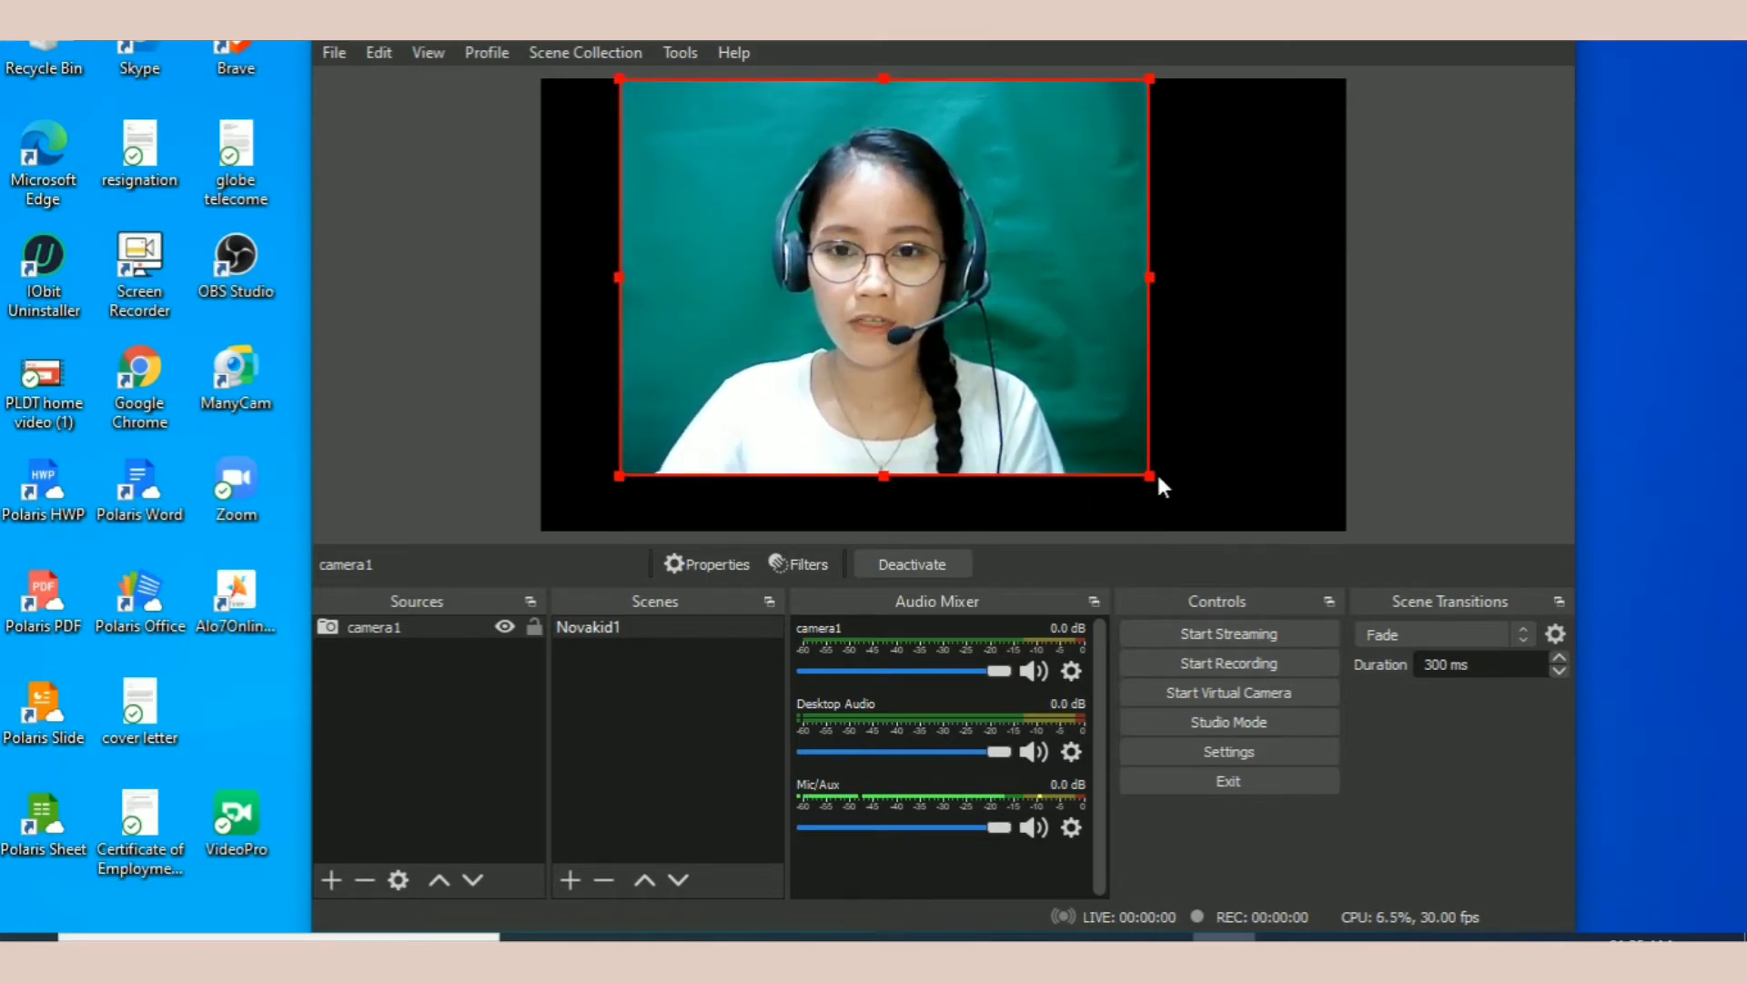
left_click_drag(1152, 477, 669, 422)
left_click(928, 402)
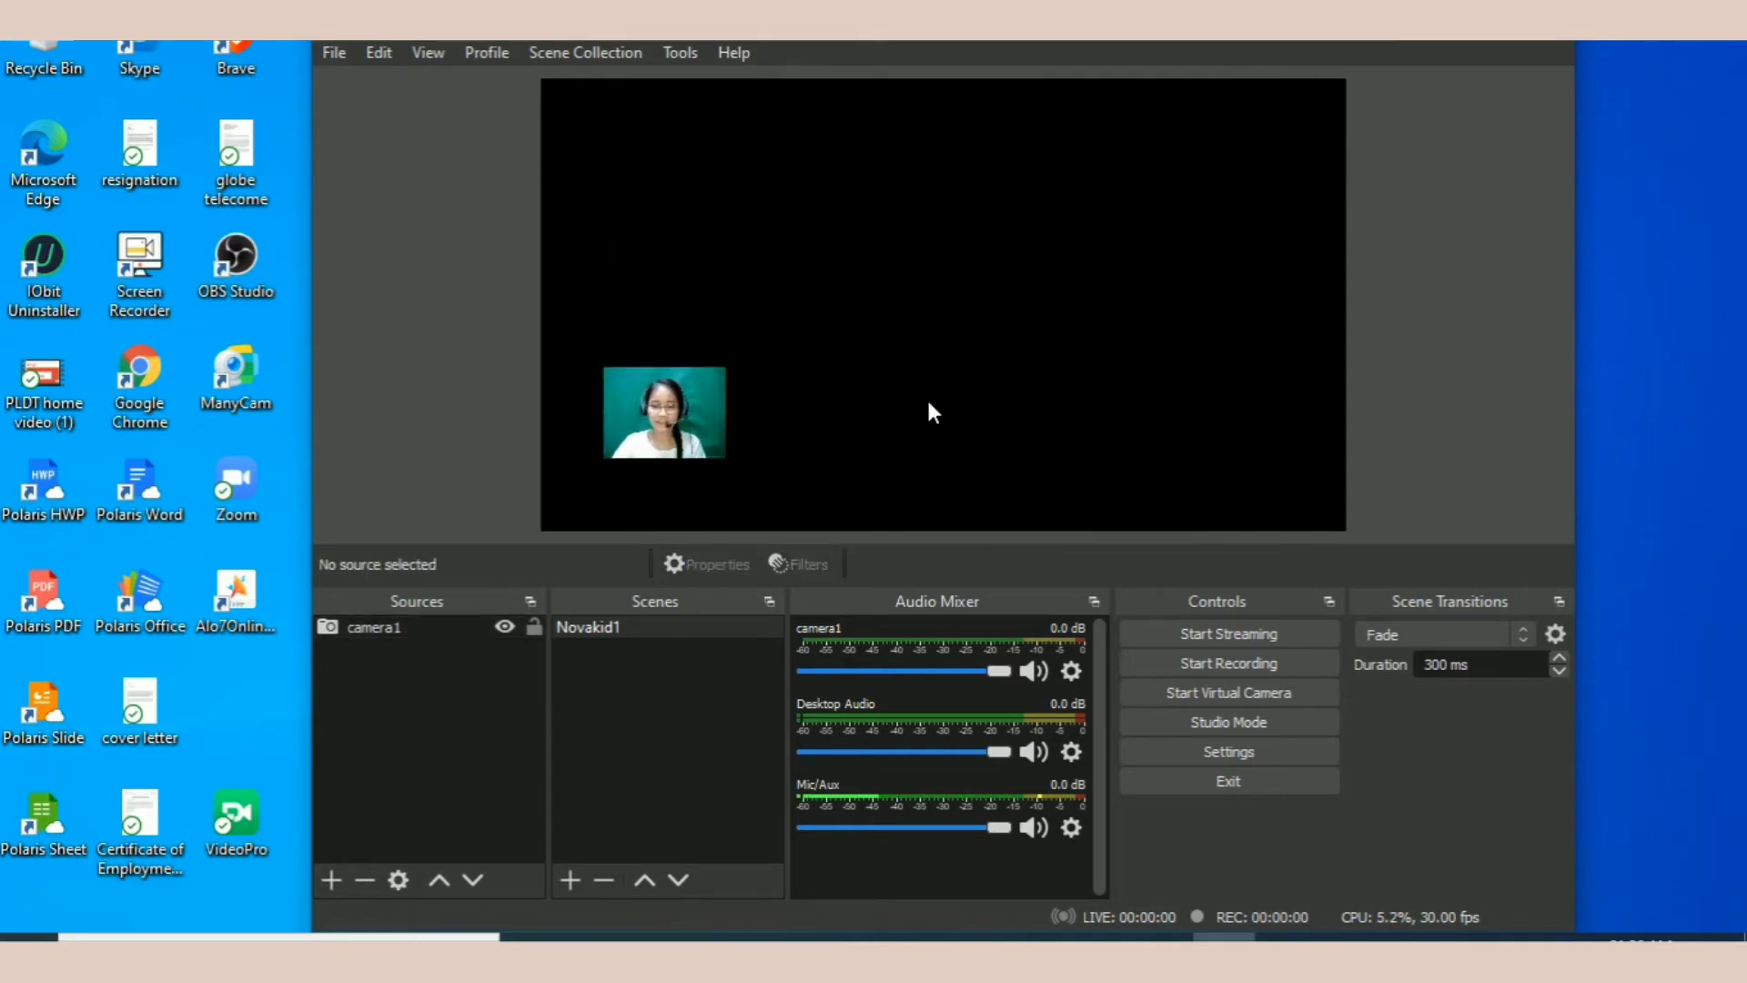
left_click(712, 408)
left_click_drag(653, 408, 705, 268)
left_click_drag(780, 328, 1136, 491)
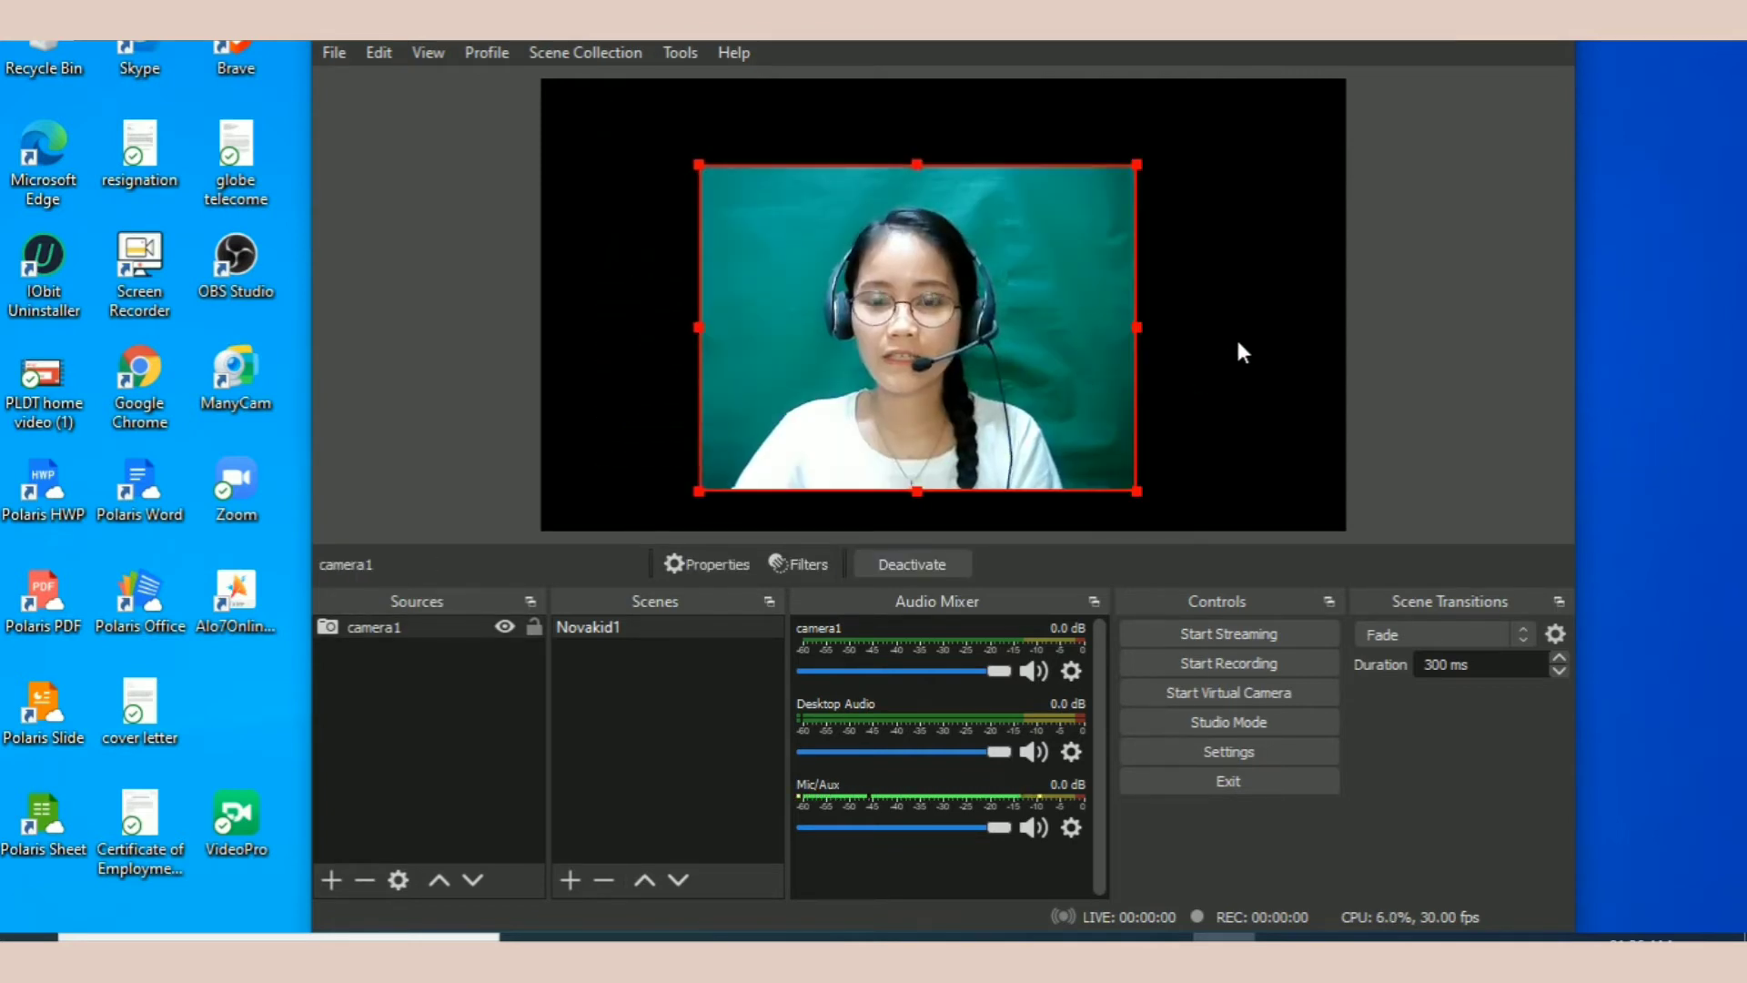
left_click(1237, 344)
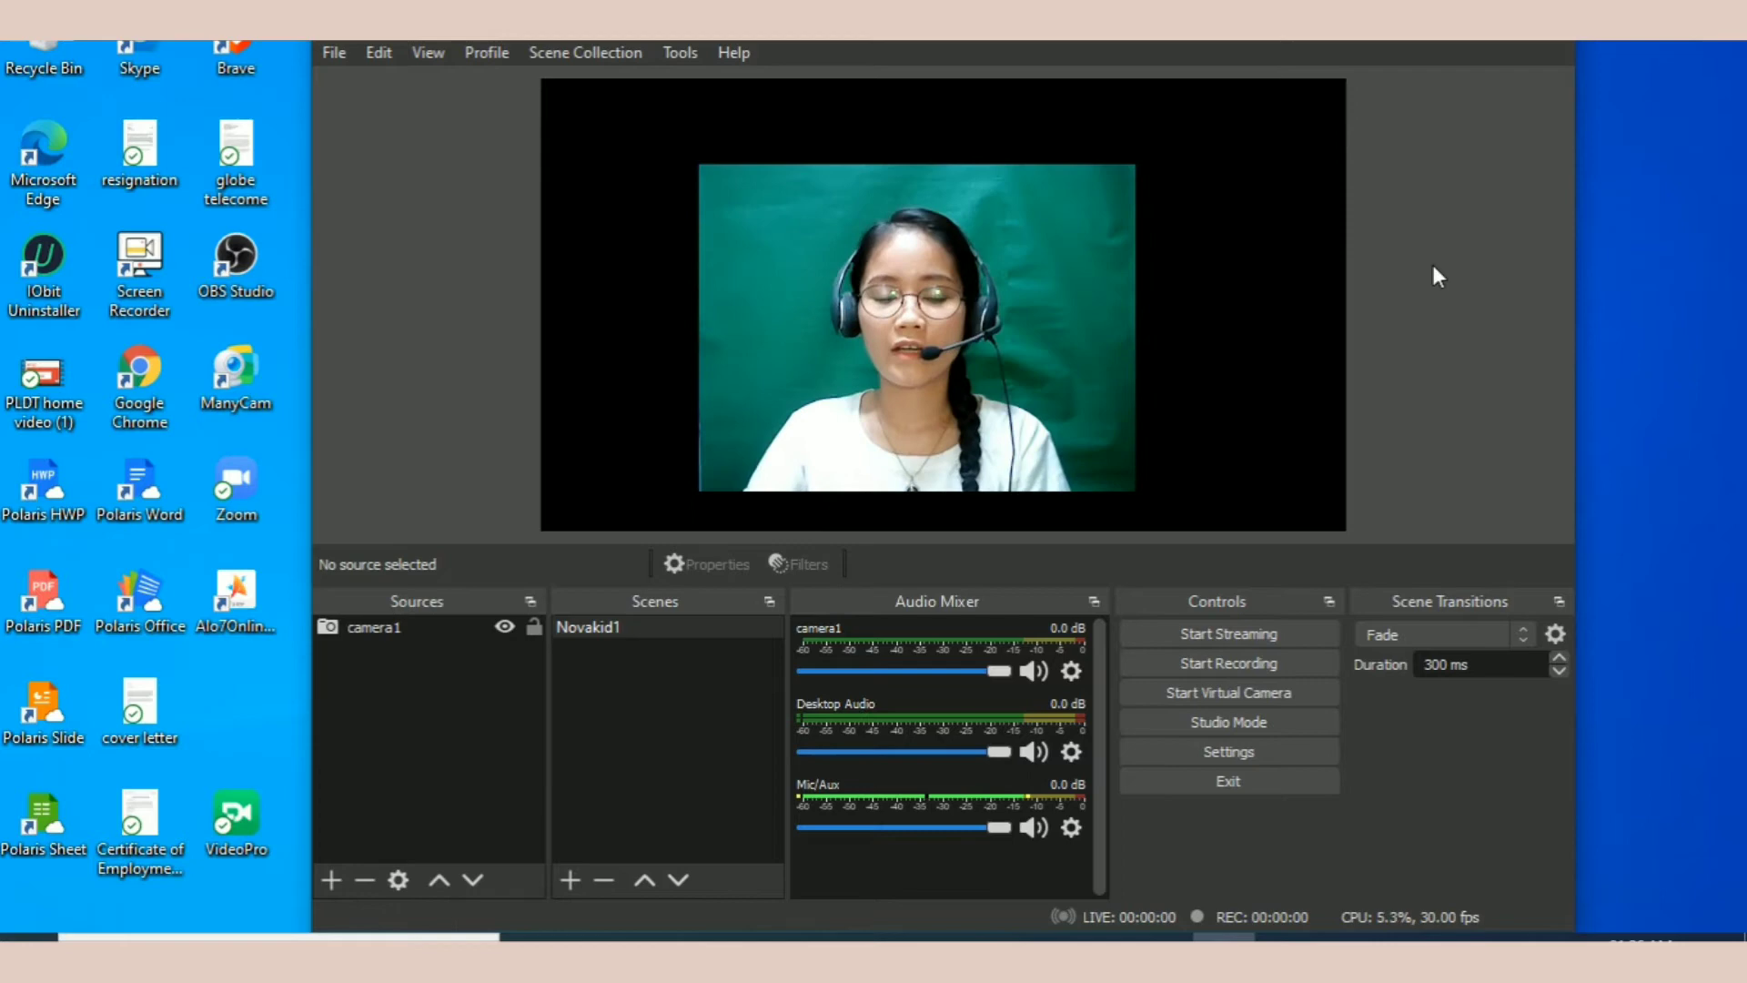
Add a Chroma Key effect filter to the camera1 source.
right_click(396, 621)
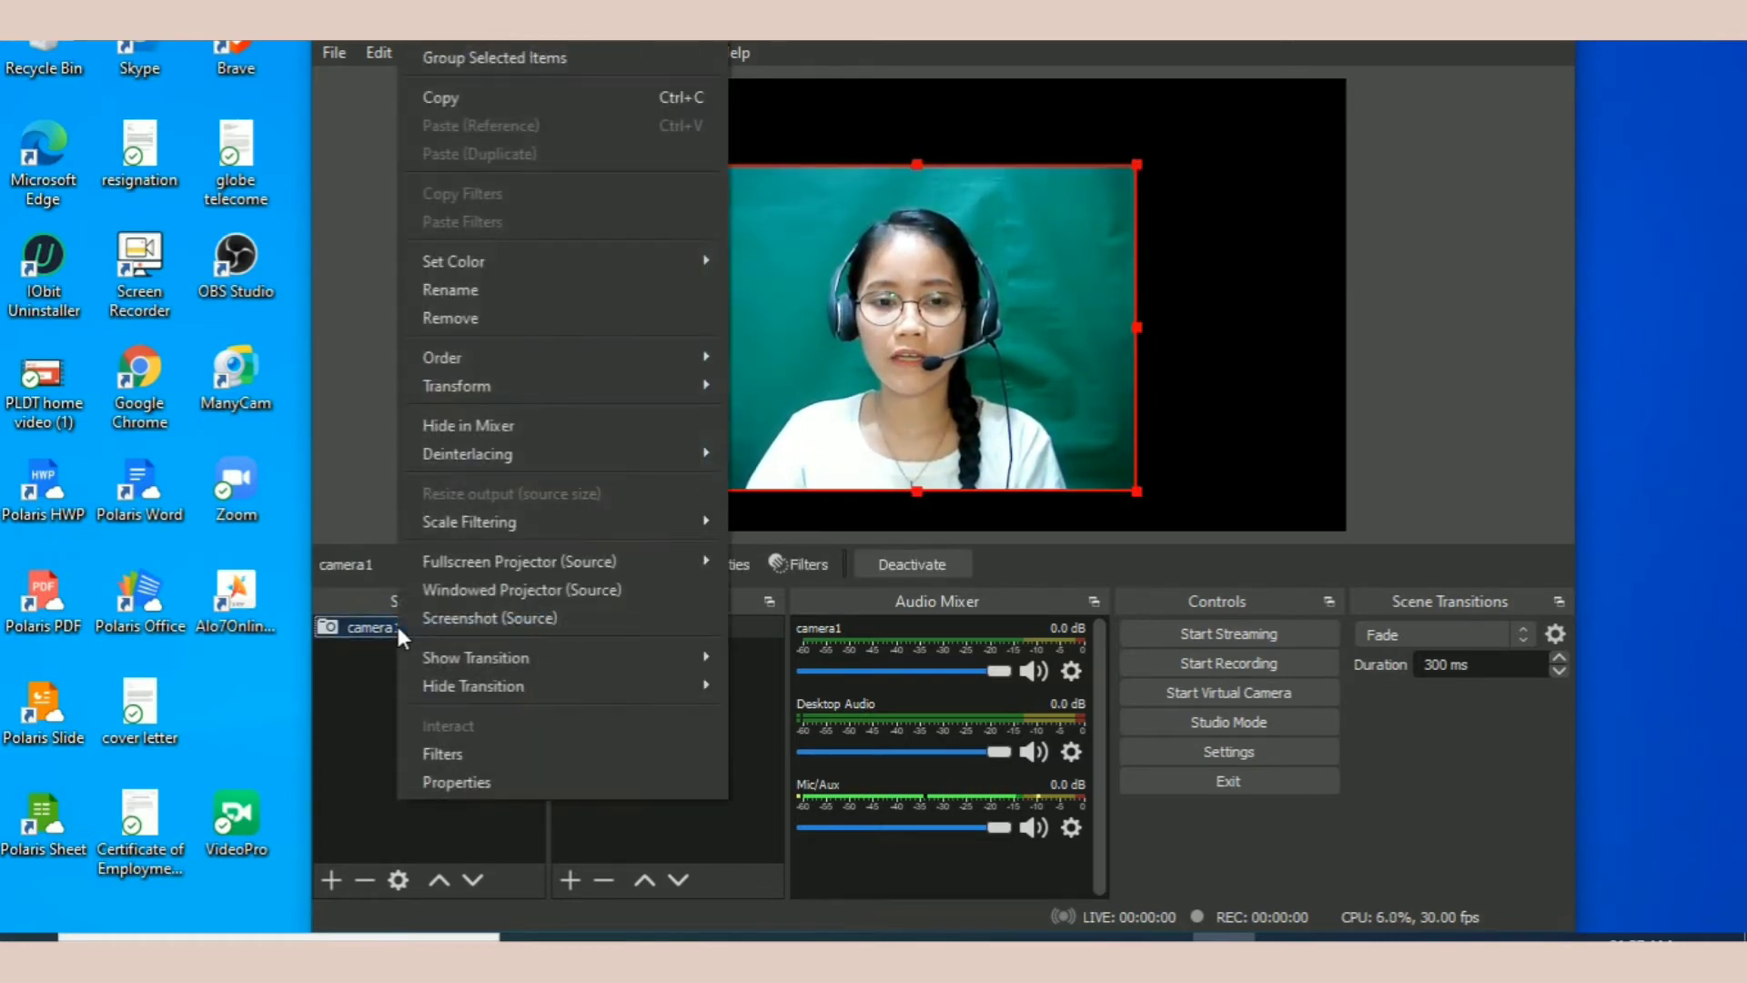
left_click(445, 754)
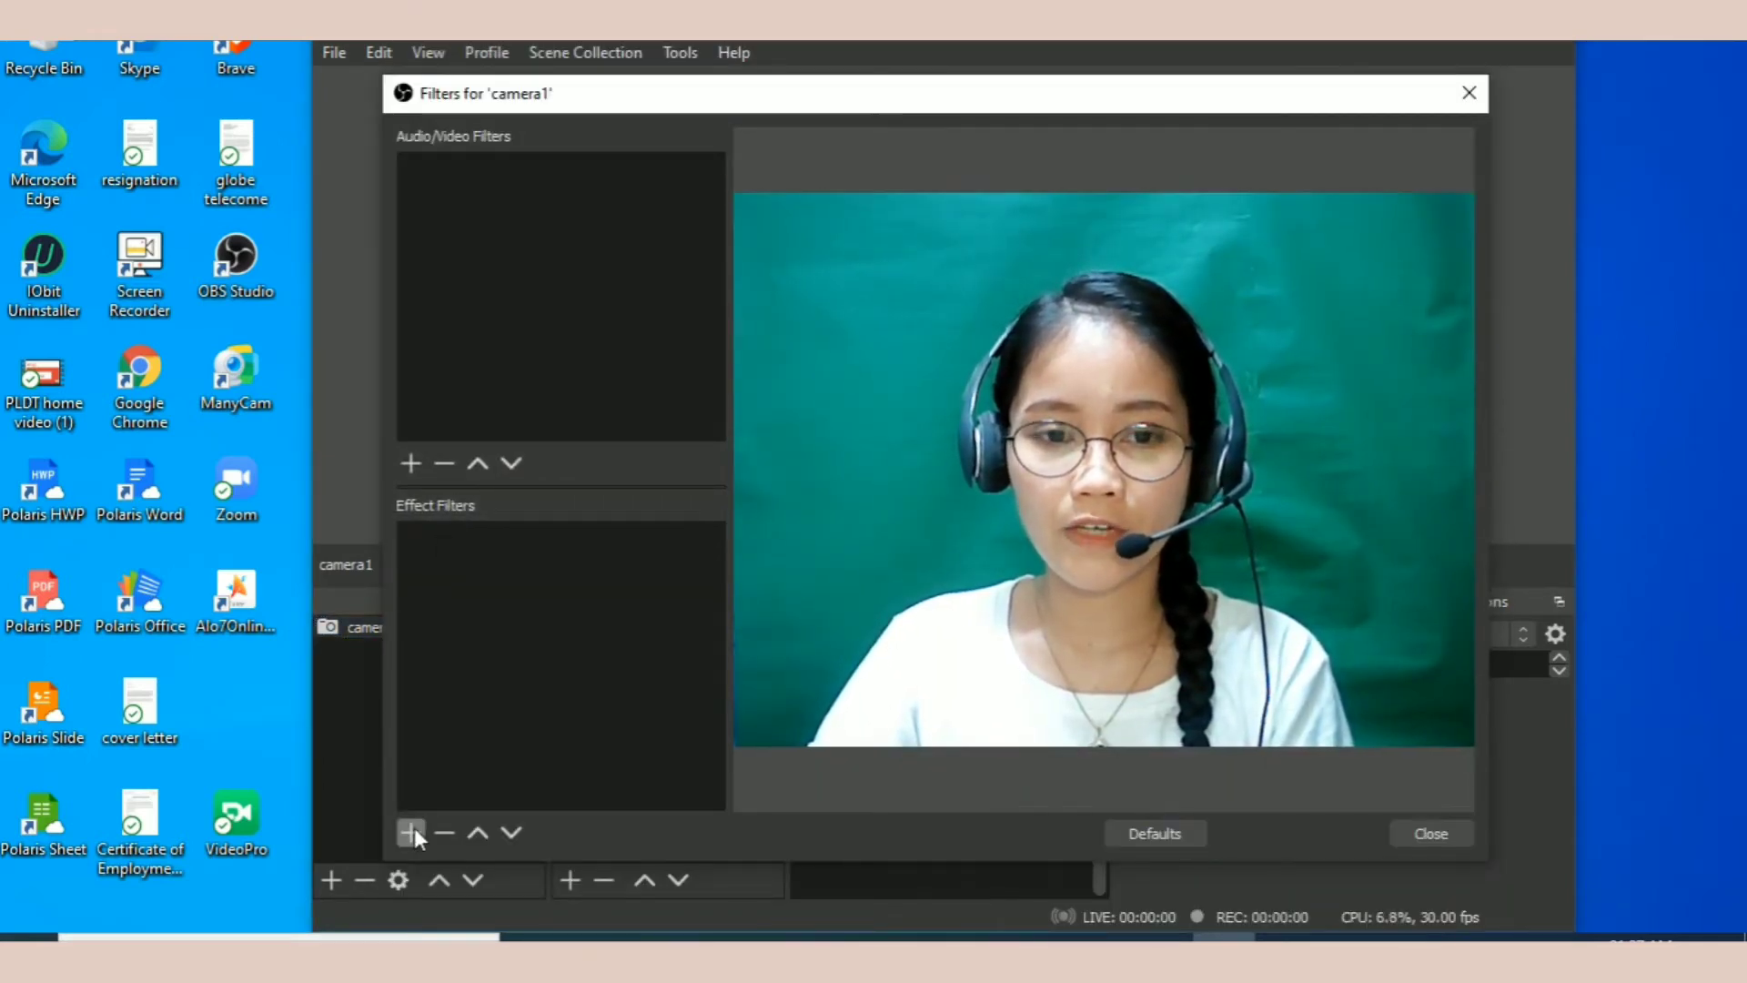
left_click(409, 830)
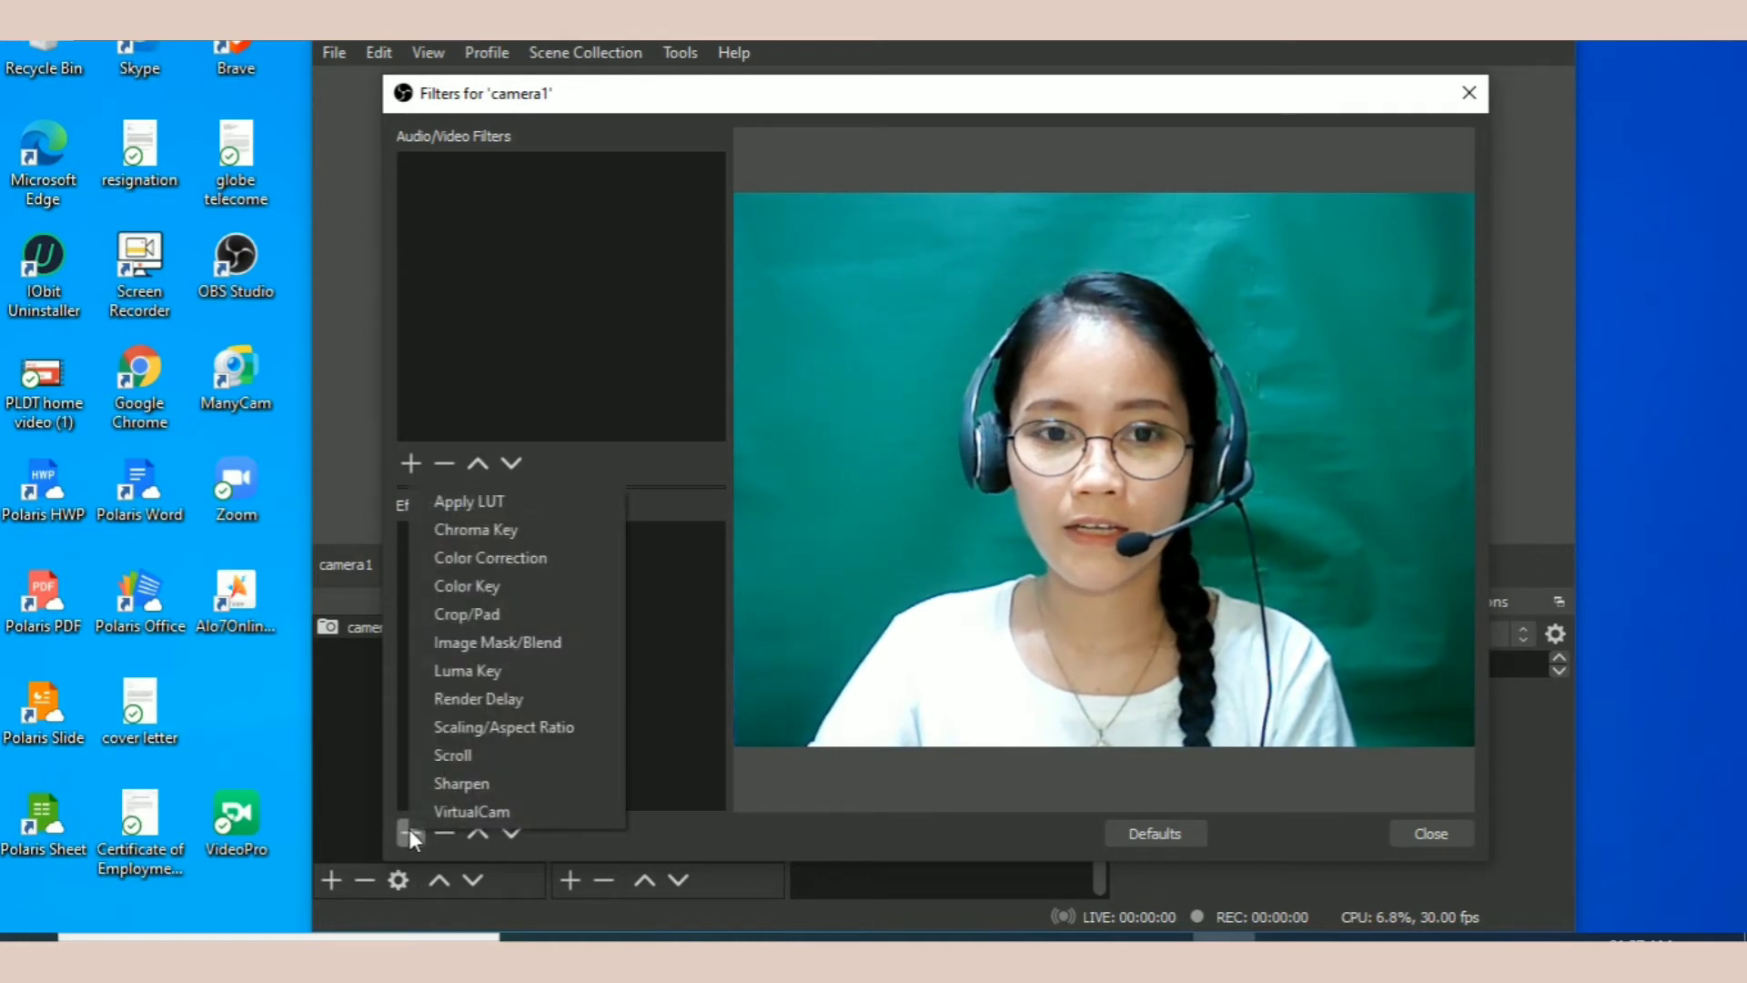
left_click(536, 530)
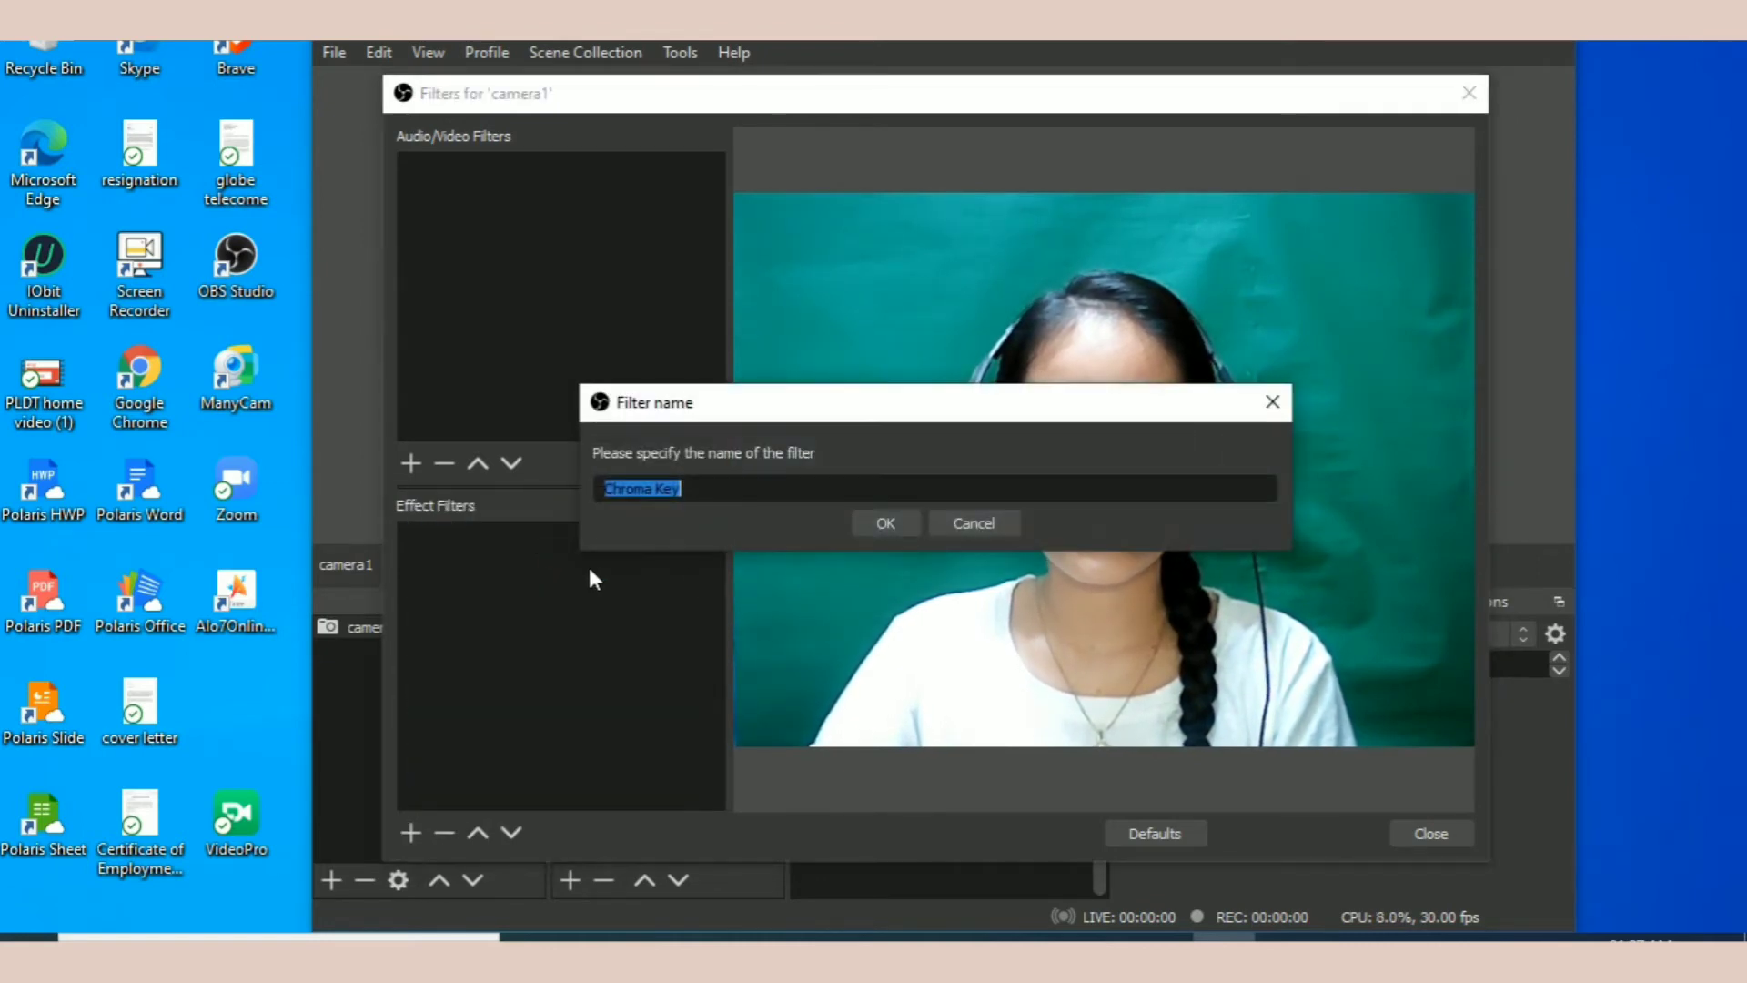
left_click(892, 522)
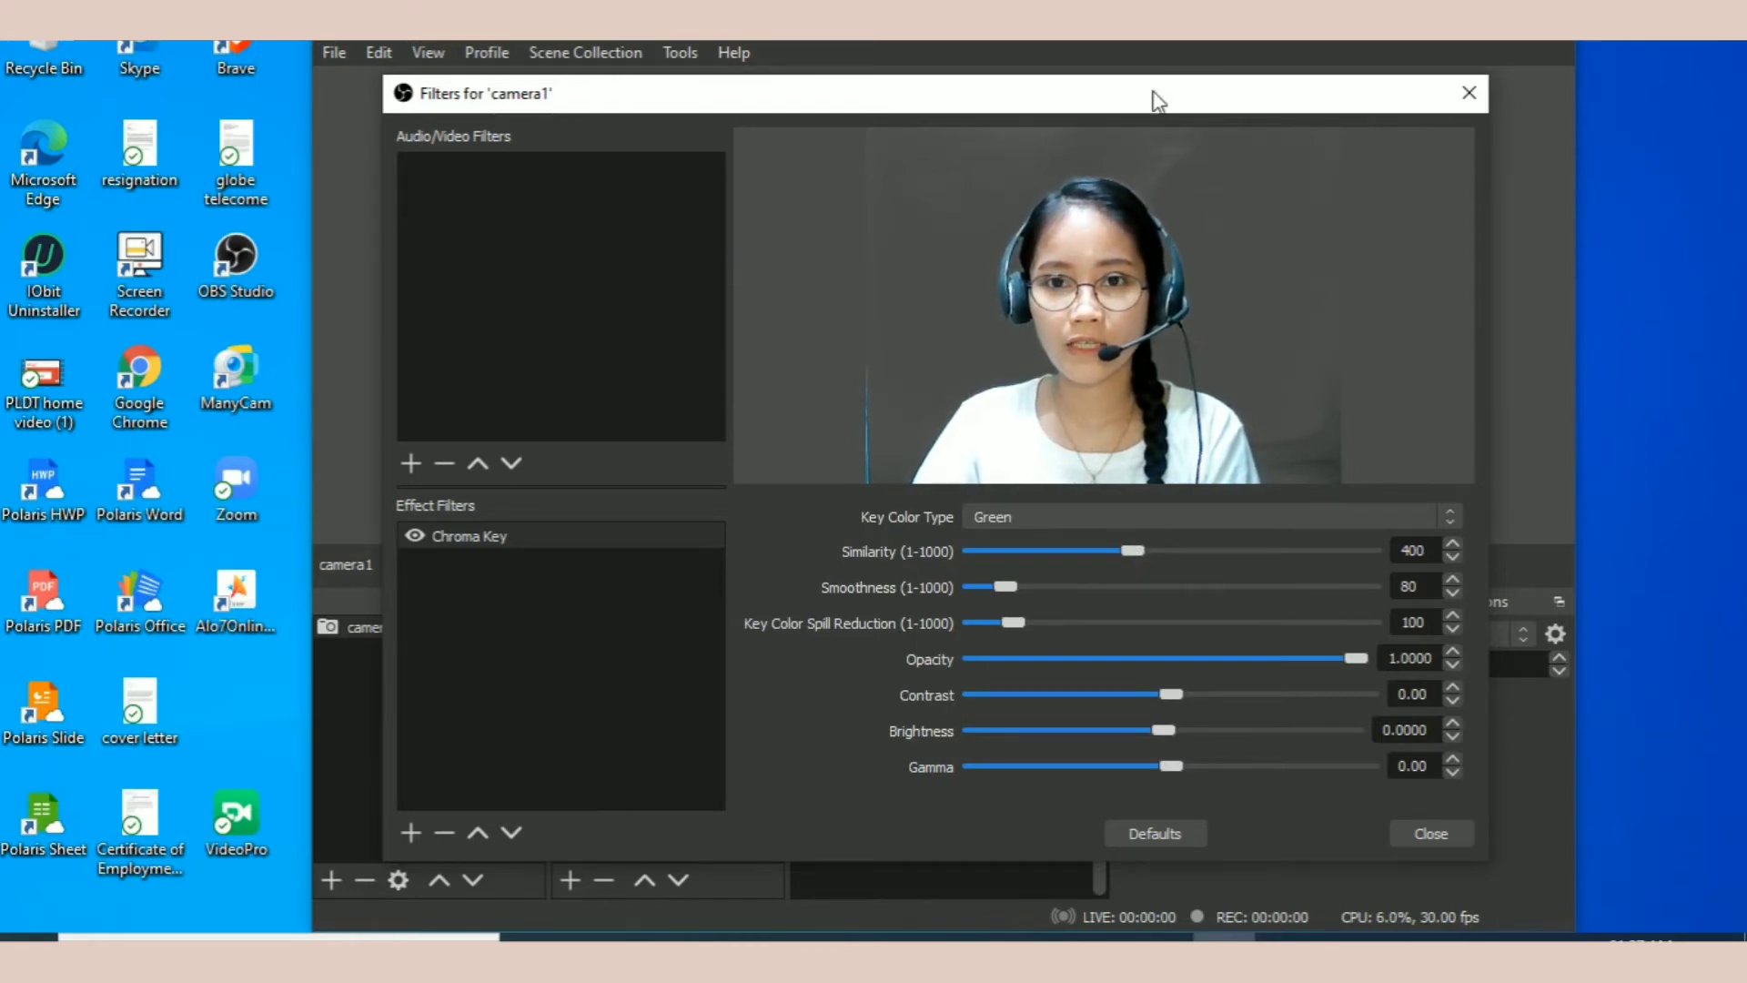
Raise Similarity and lower Key Color Spill Reduction to remove the green backdrop.
left_click_drag(1210, 107, 1080, 138)
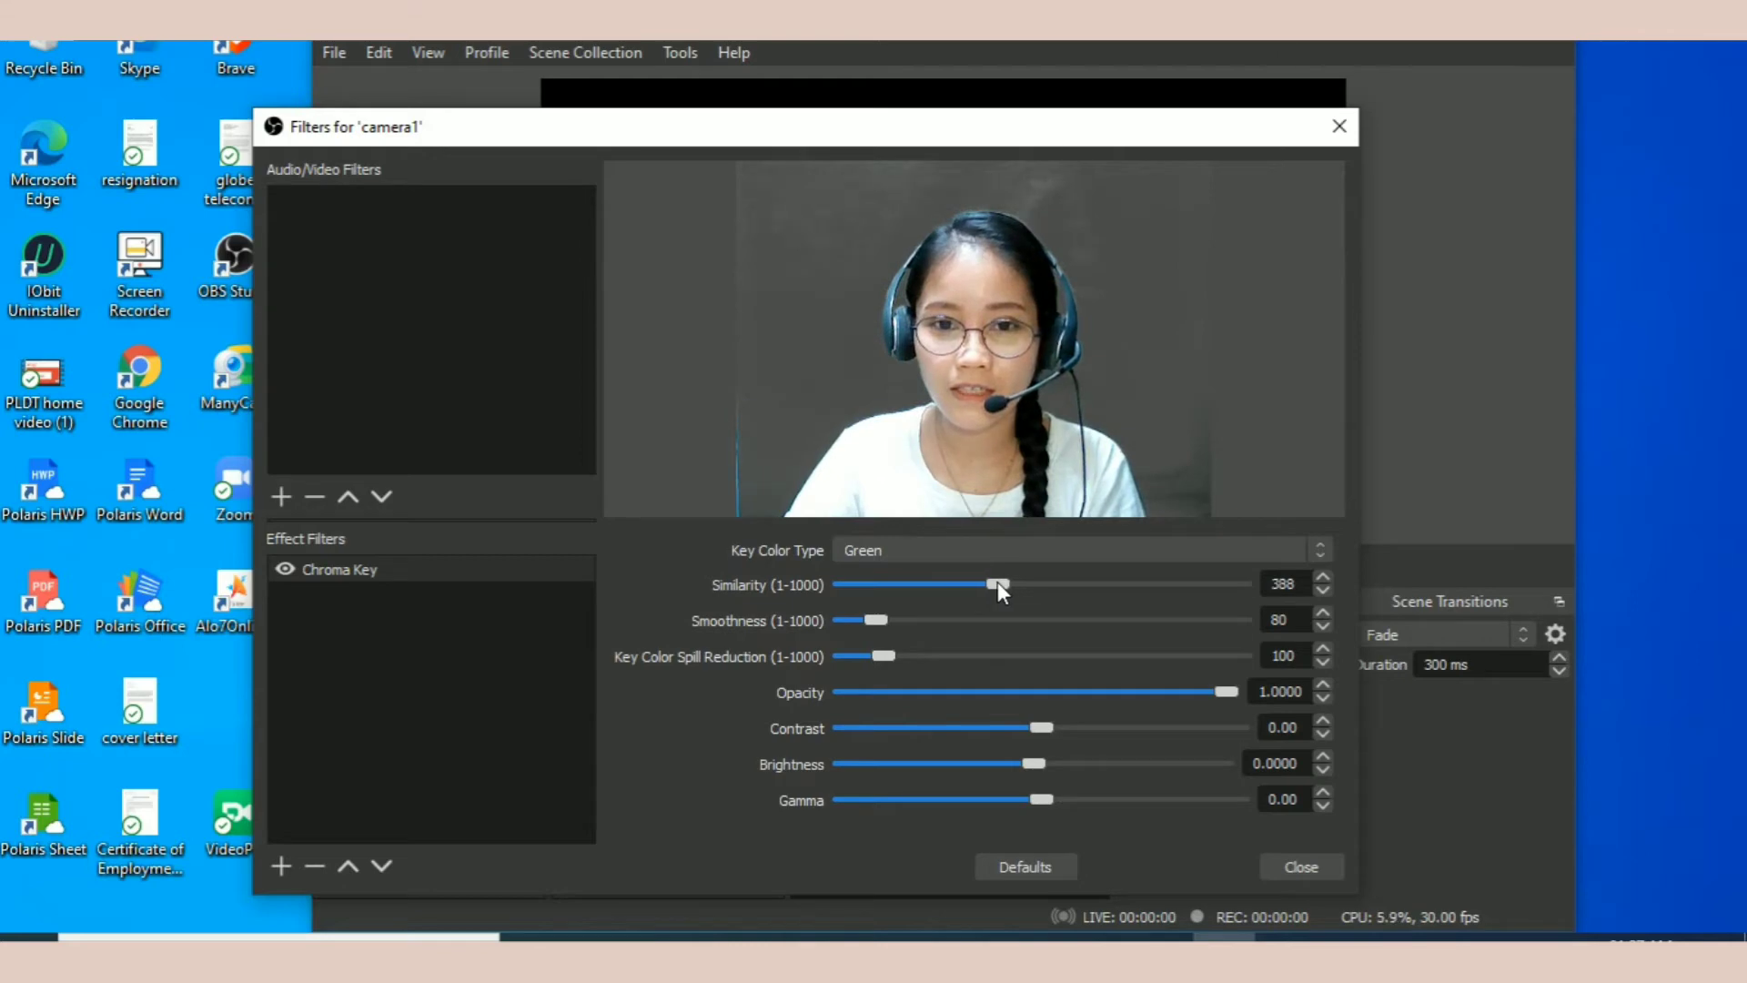
left_click_drag(996, 582, 1012, 582)
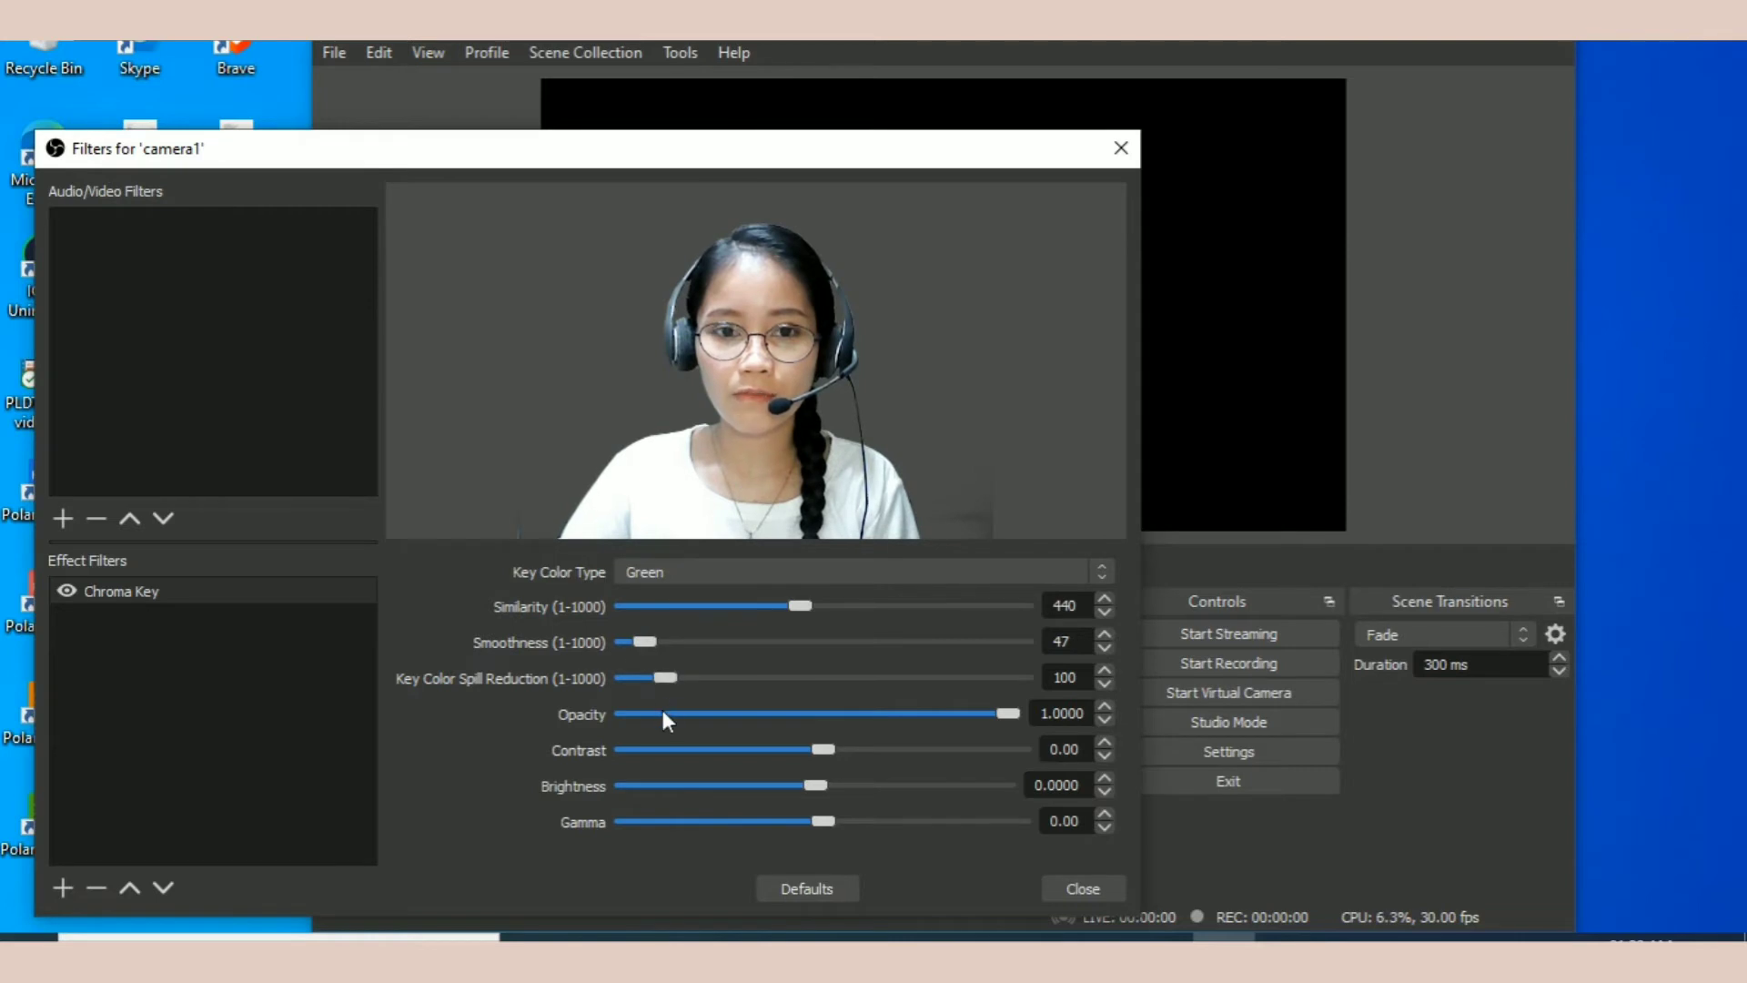
left_click_drag(673, 679, 647, 679)
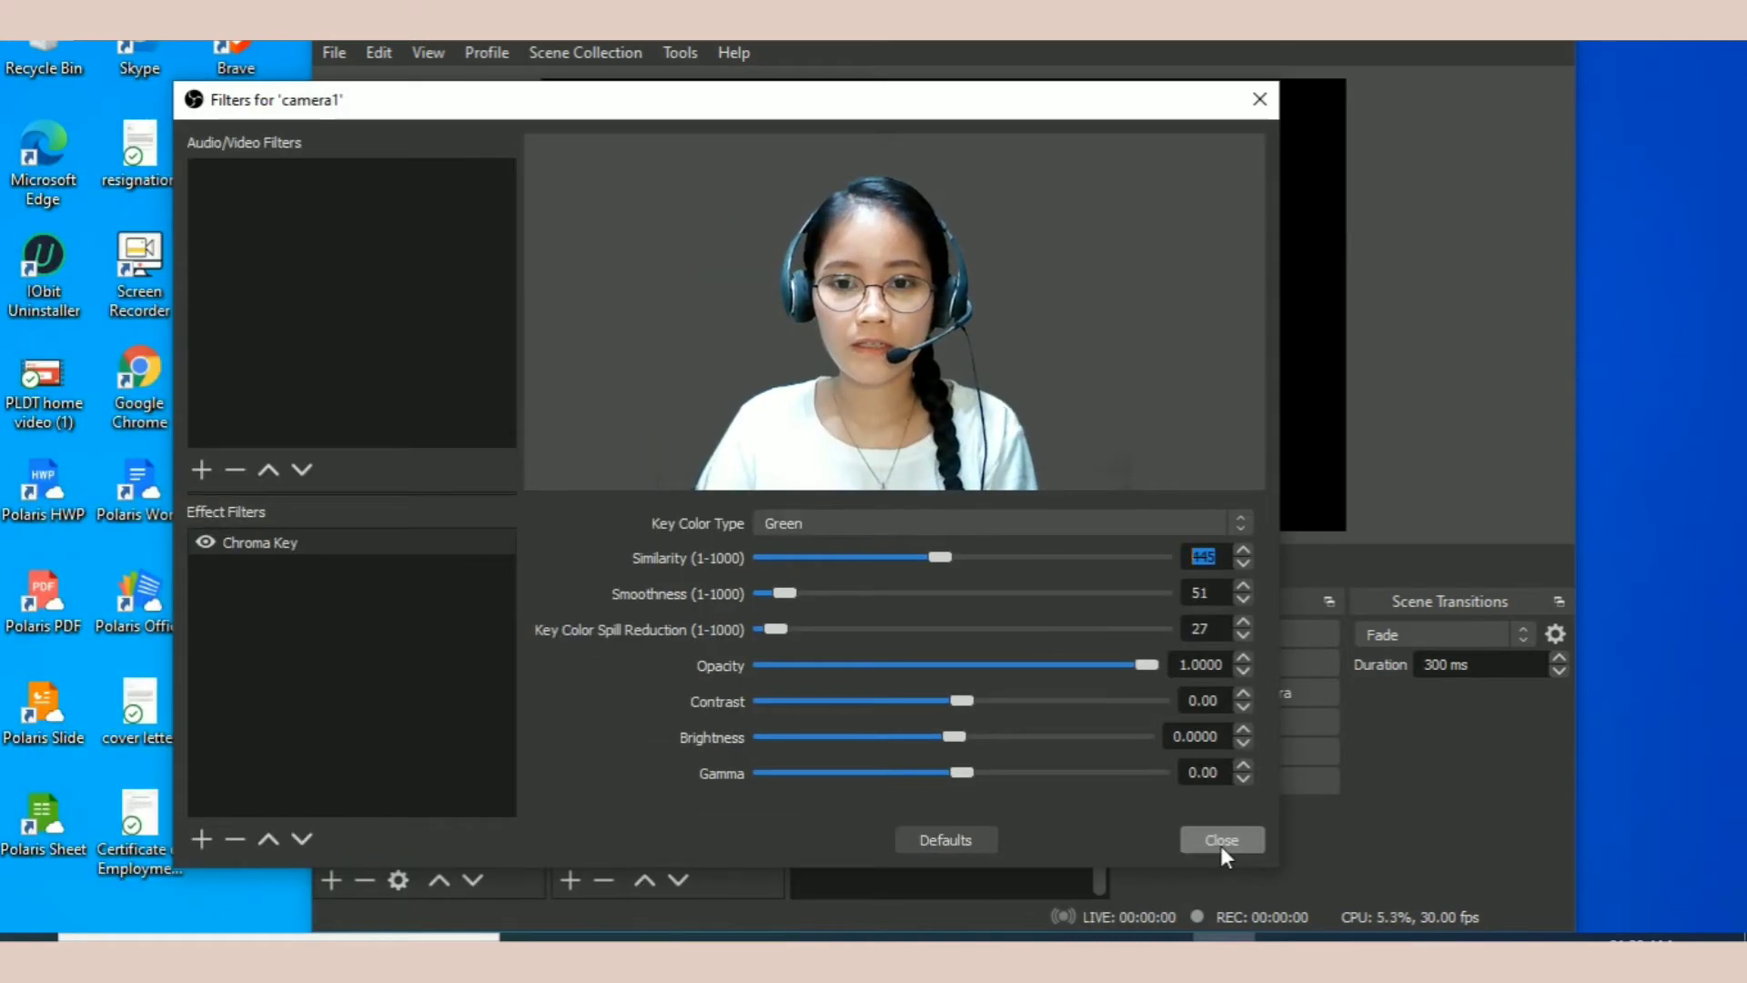
left_click(1220, 842)
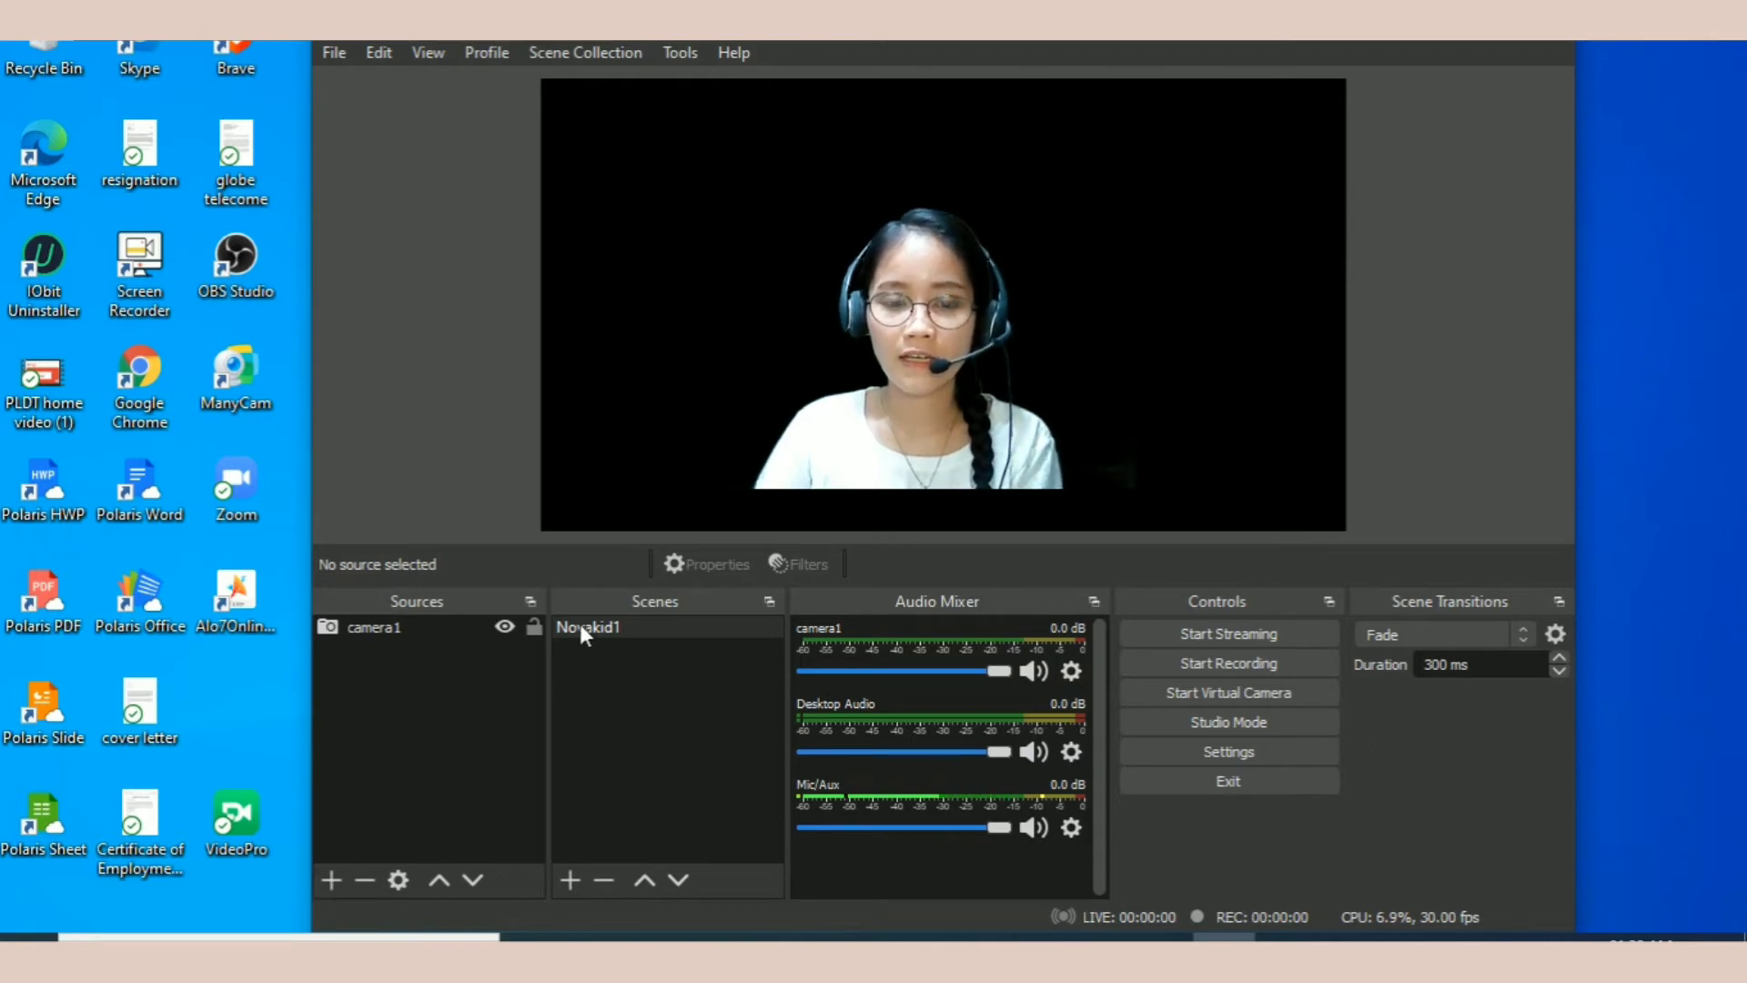
Start a new Image source named 'background'.
left_click(328, 881)
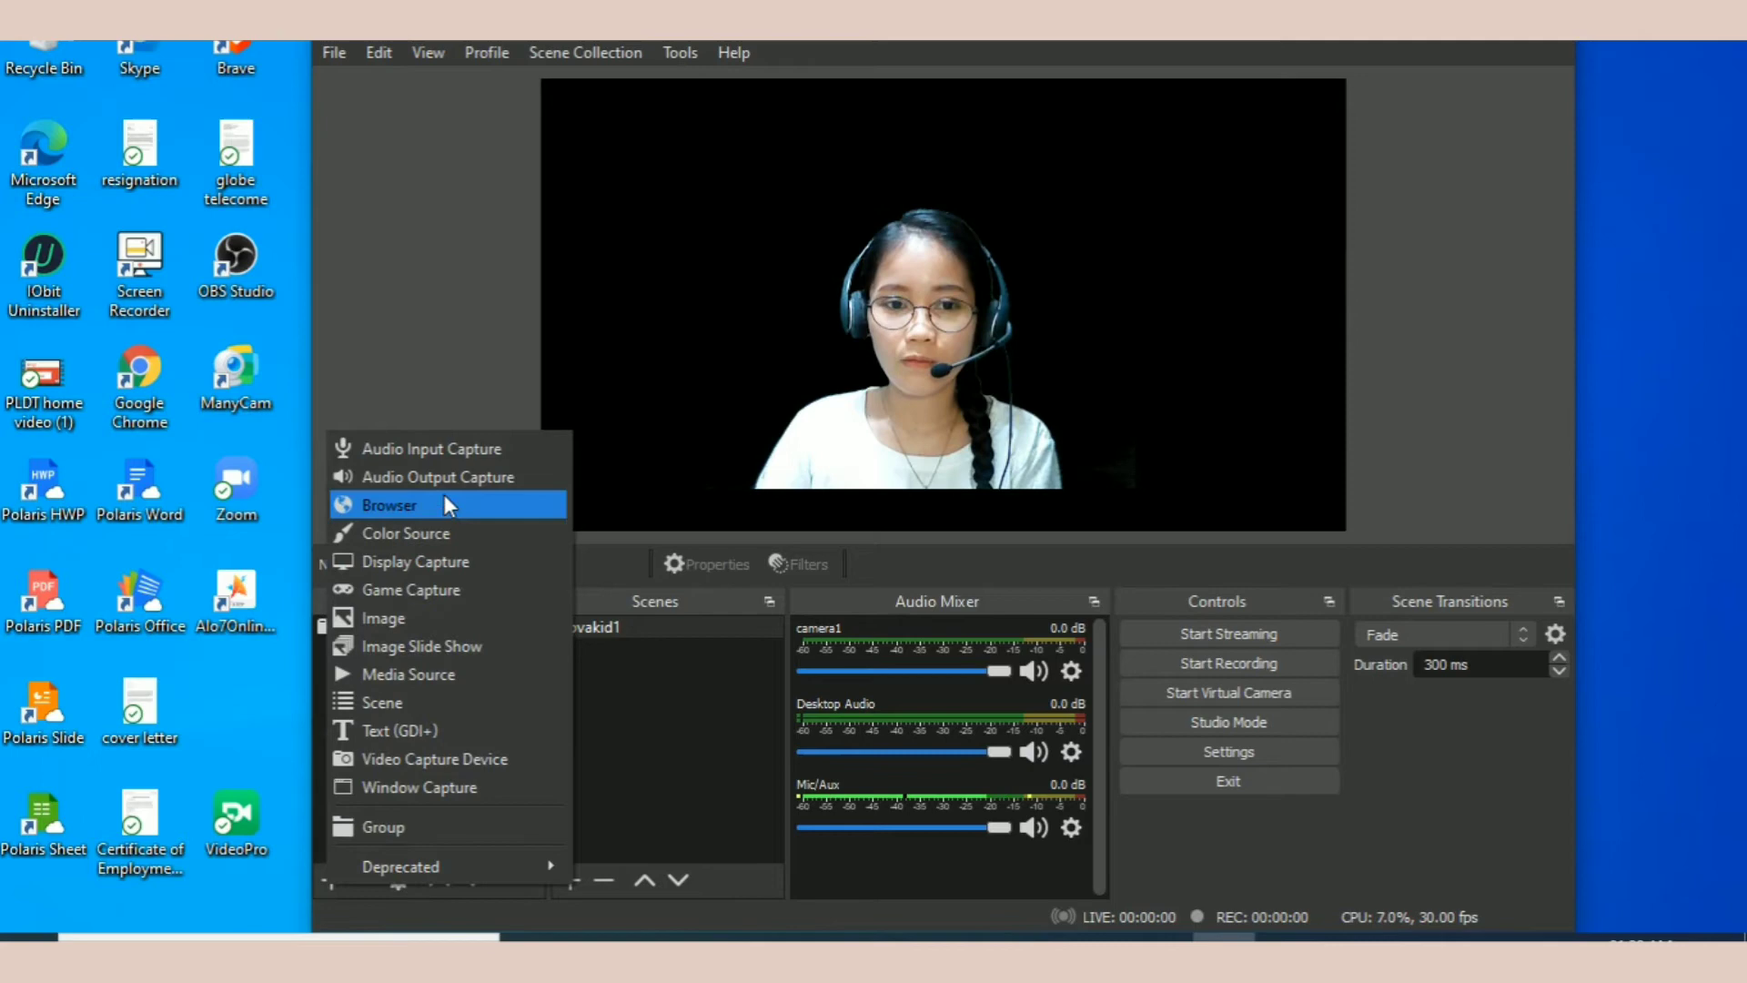
left_click(384, 621)
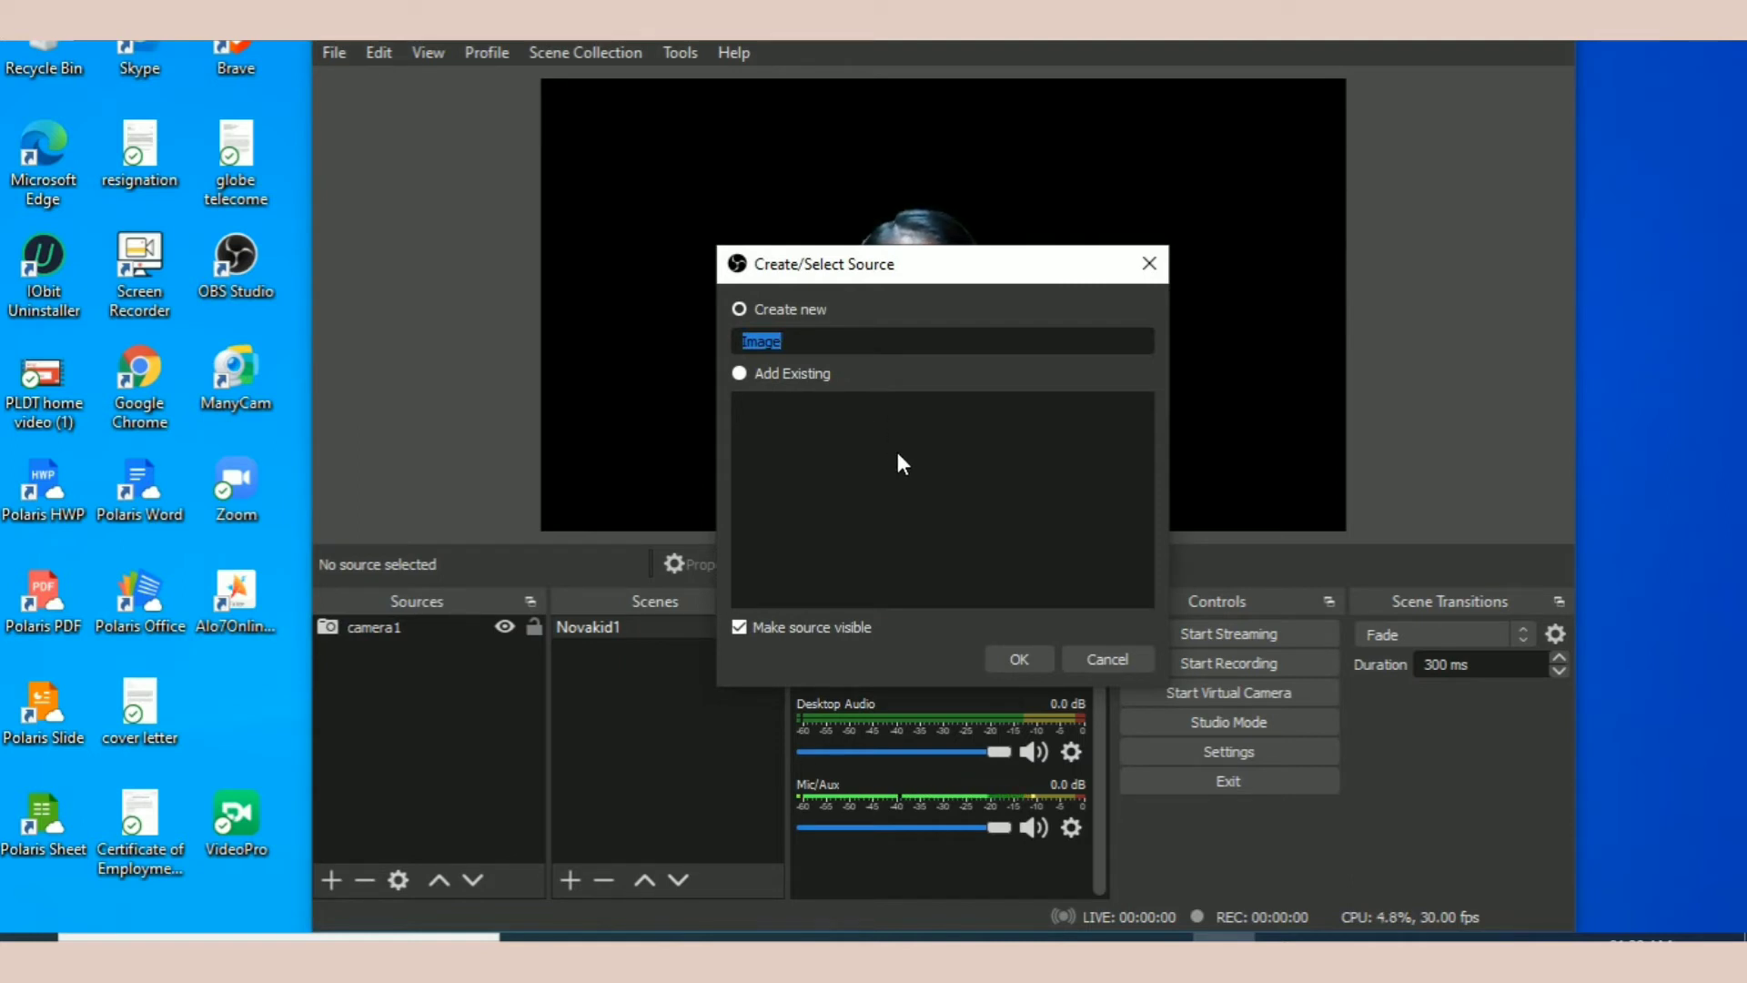
type("background")
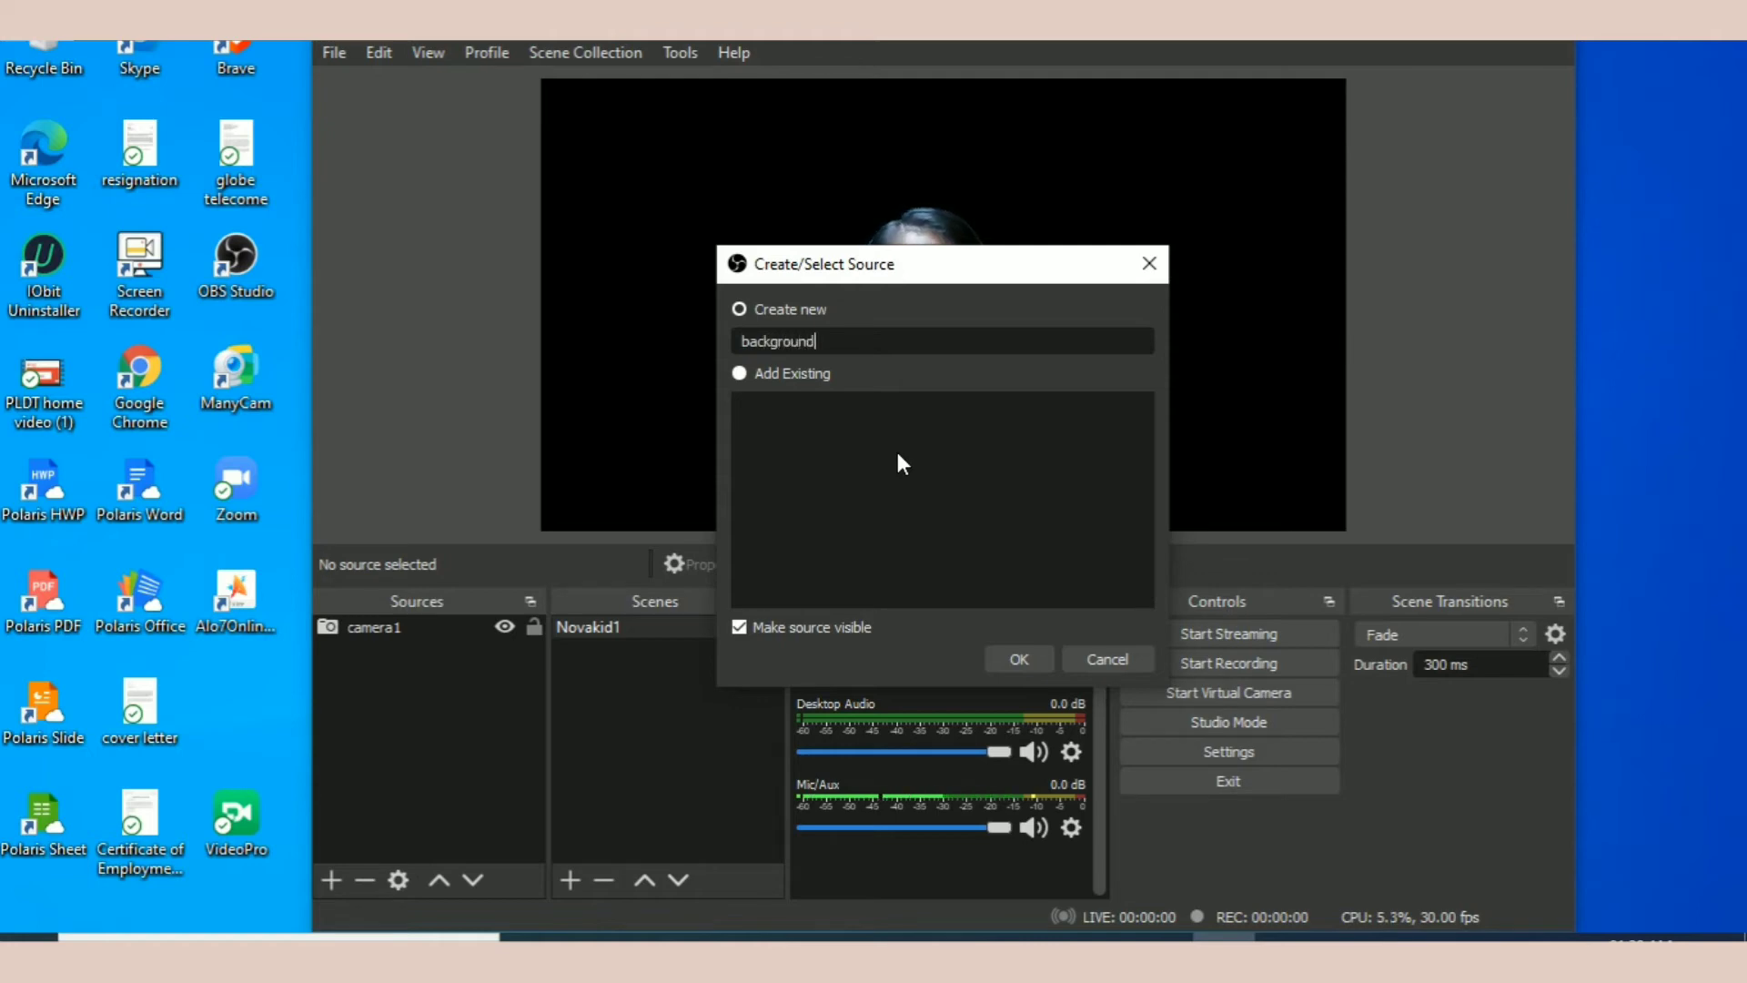
Load novakid (1).jpg from Downloads into the background image source.
left_click(1010, 659)
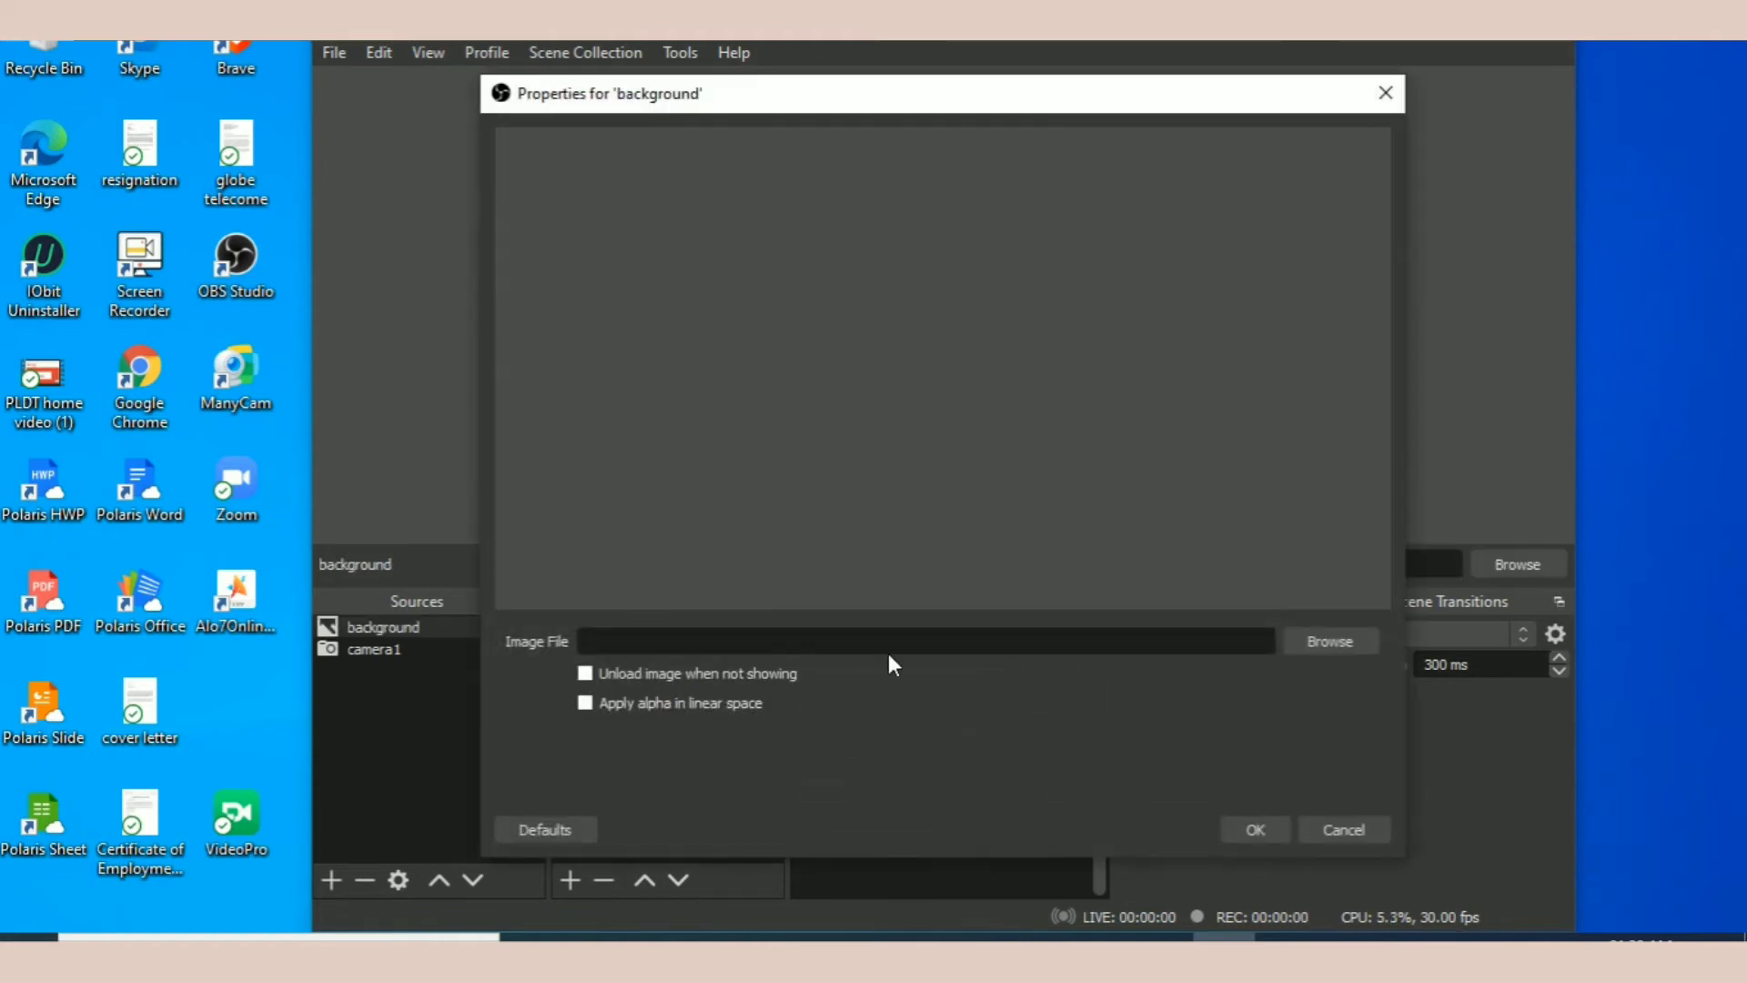
left_click(1343, 641)
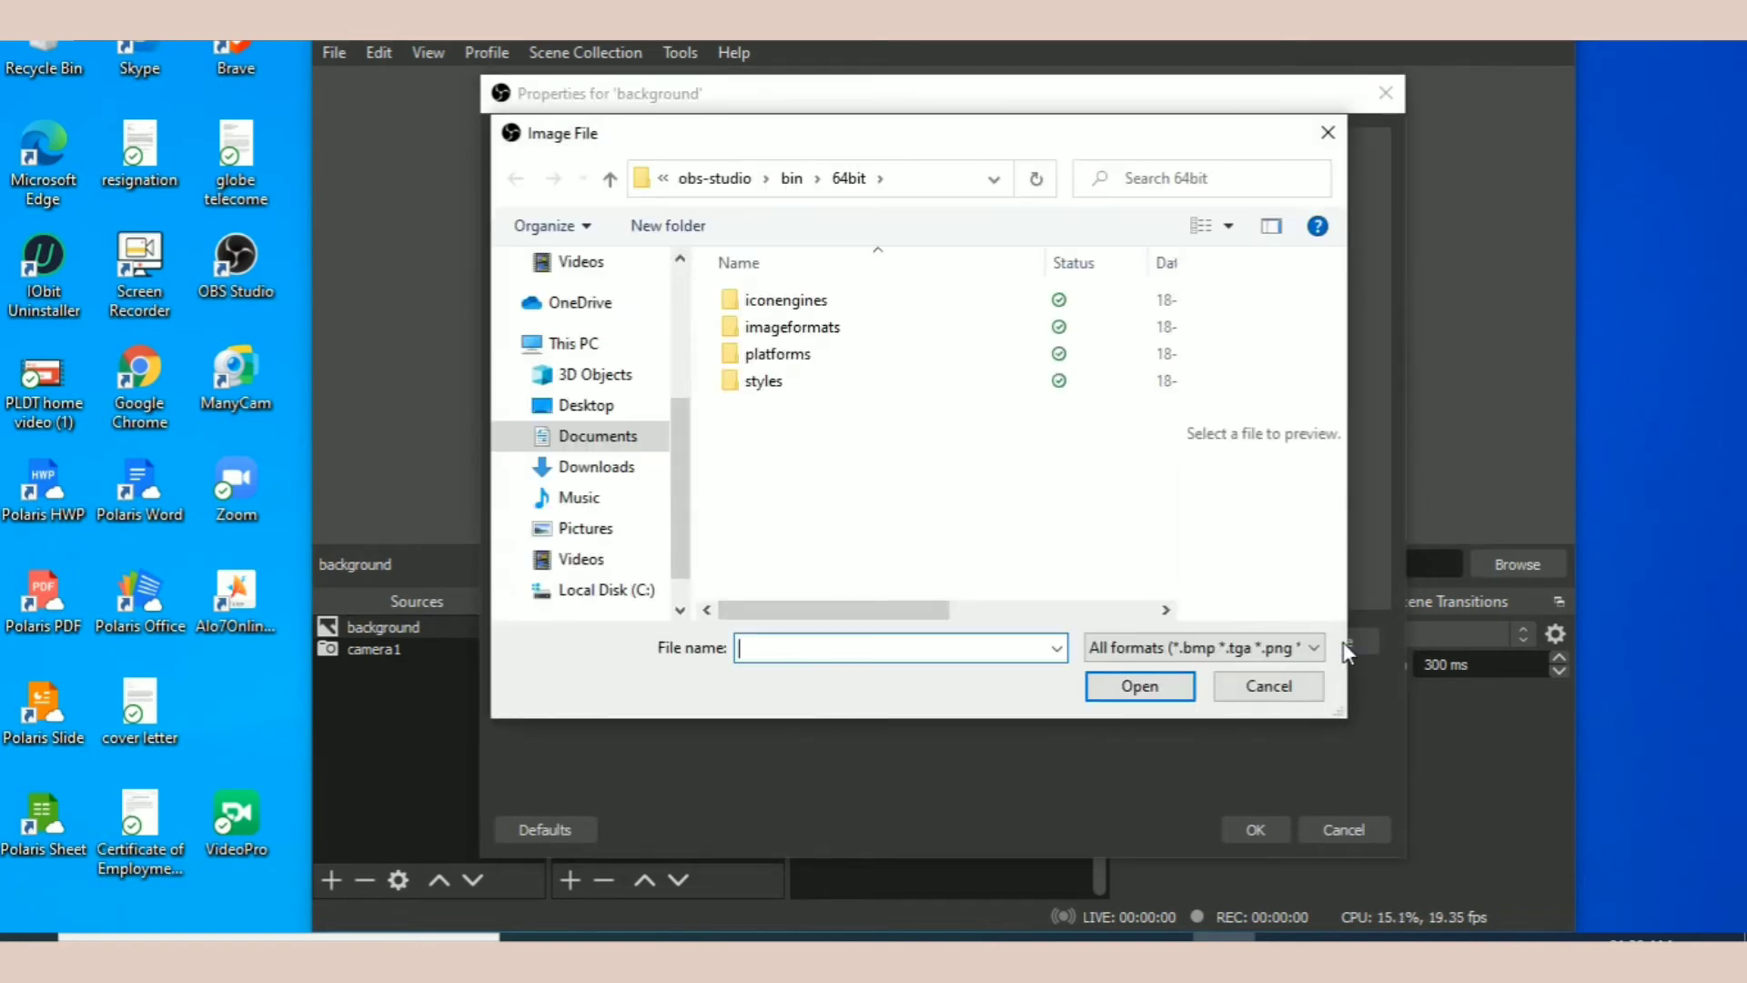
scroll(612, 448, "up", 3)
left_click(596, 343)
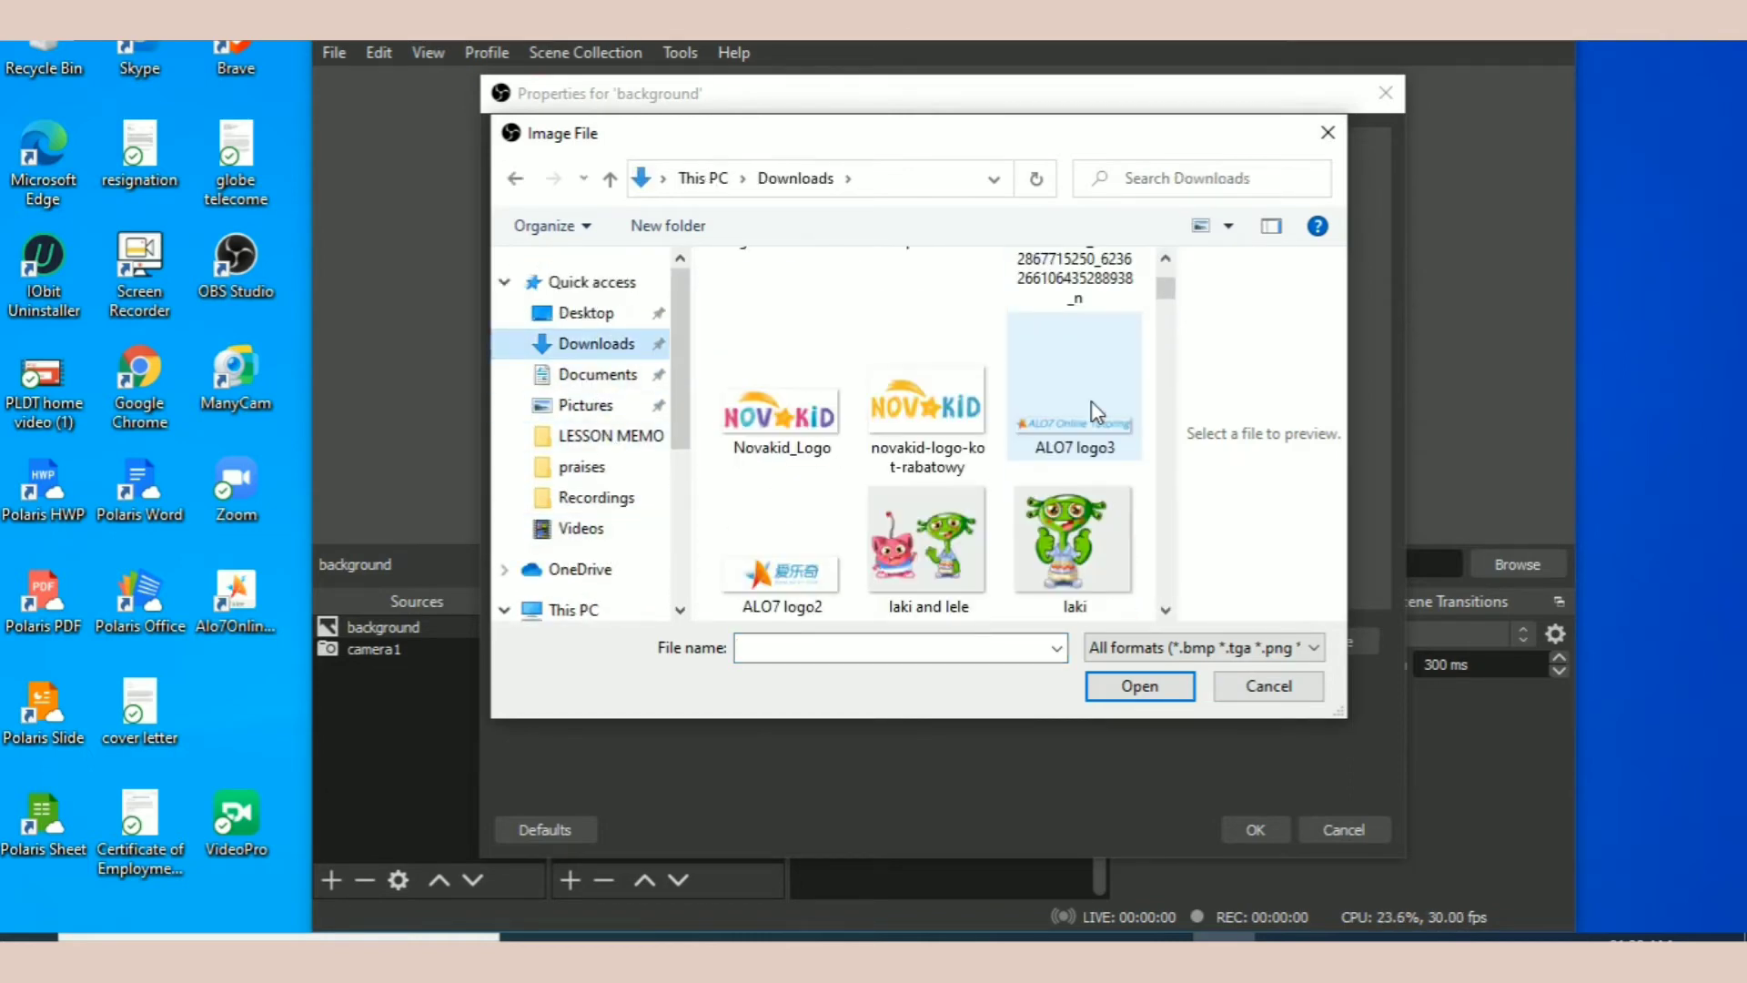
scroll(1096, 411, "down", 3)
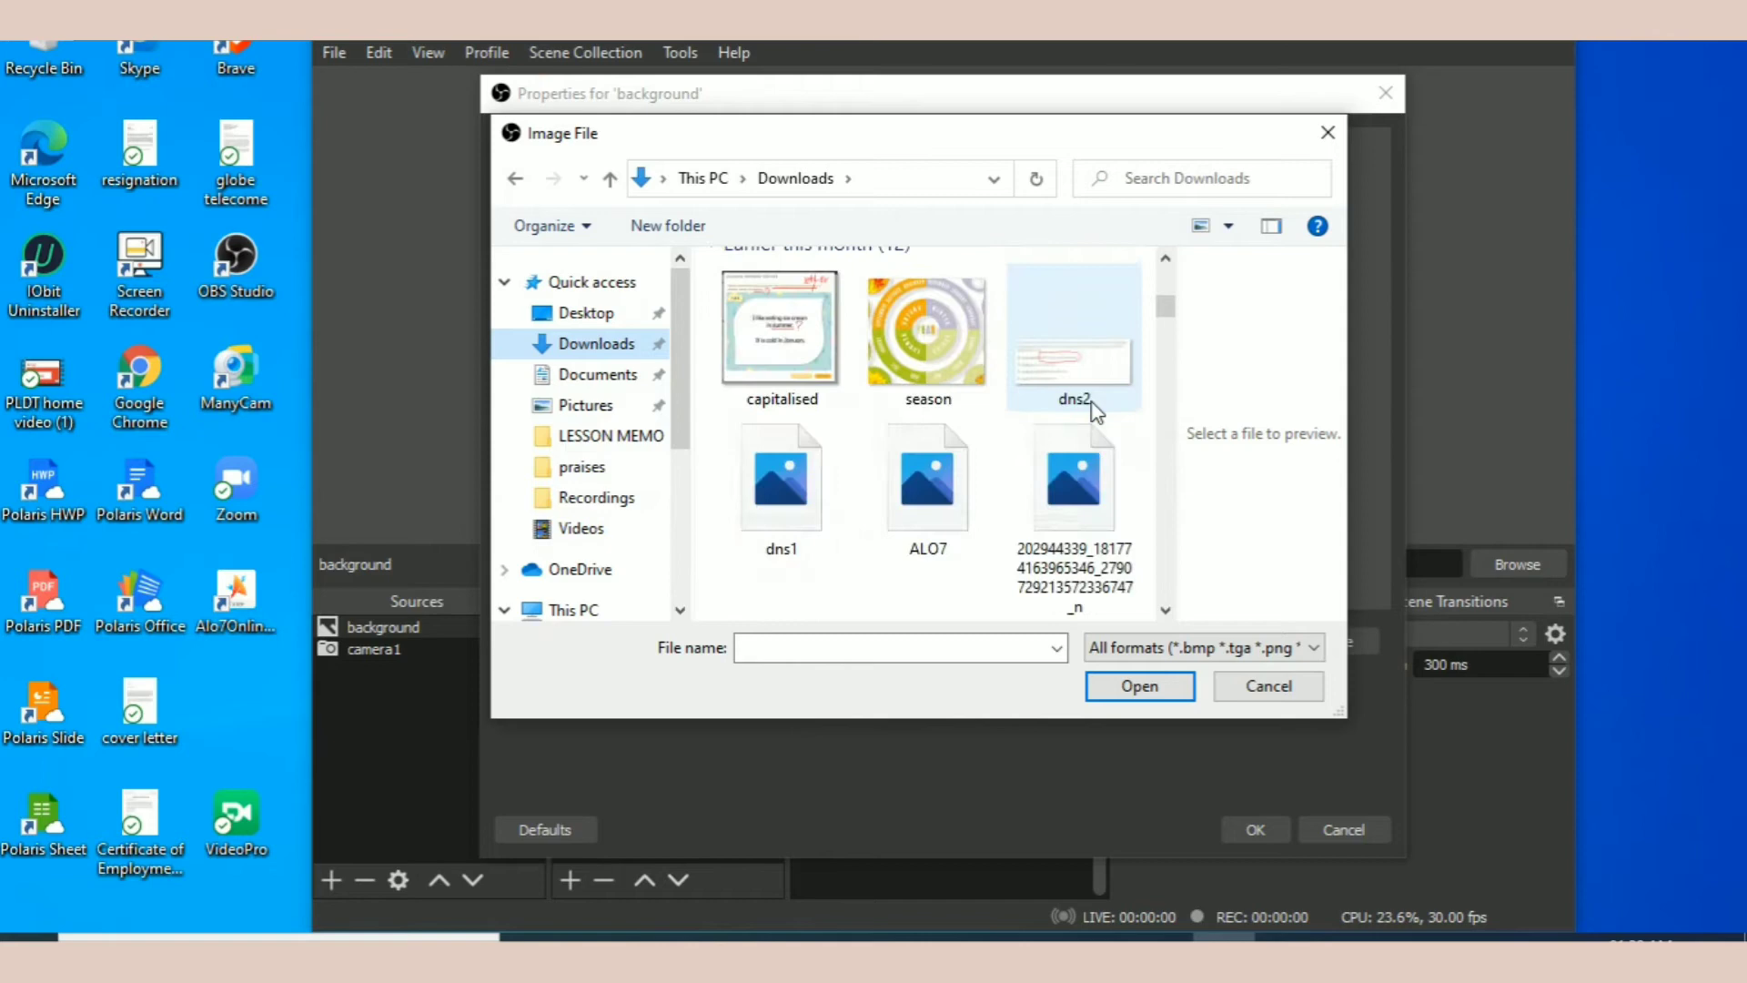
scroll(1096, 411, "down", 3)
scroll(1096, 411, "down", 6)
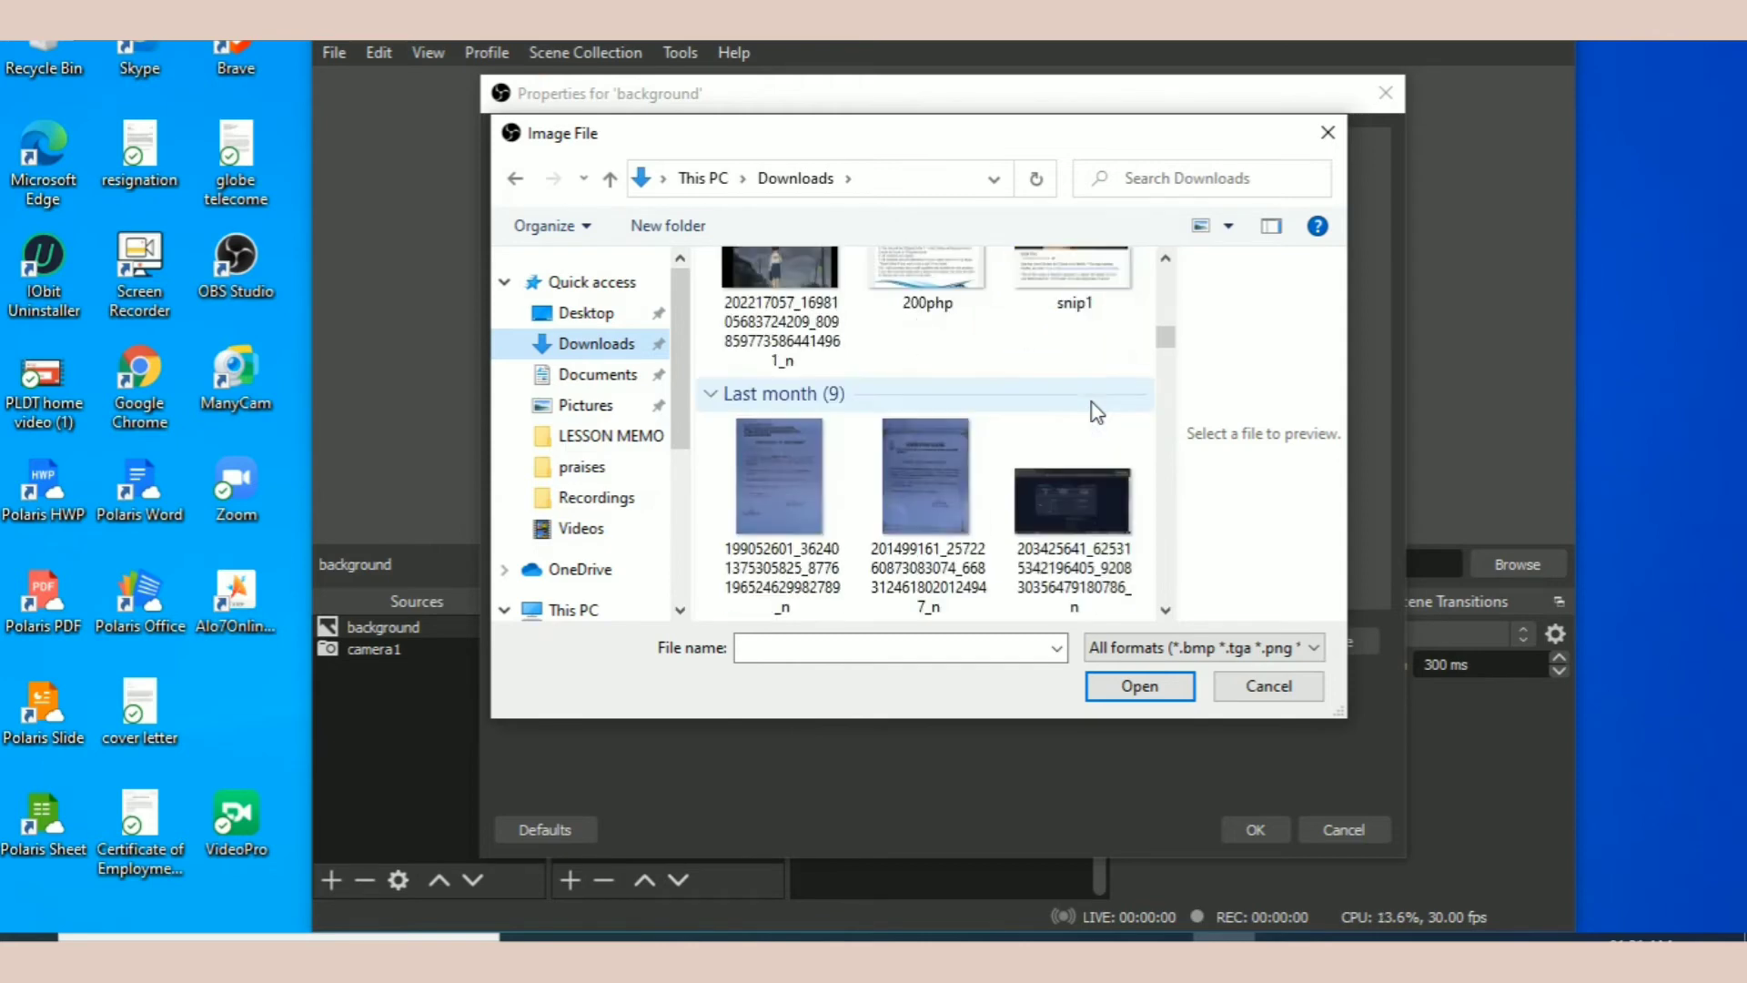
left_click(1091, 437)
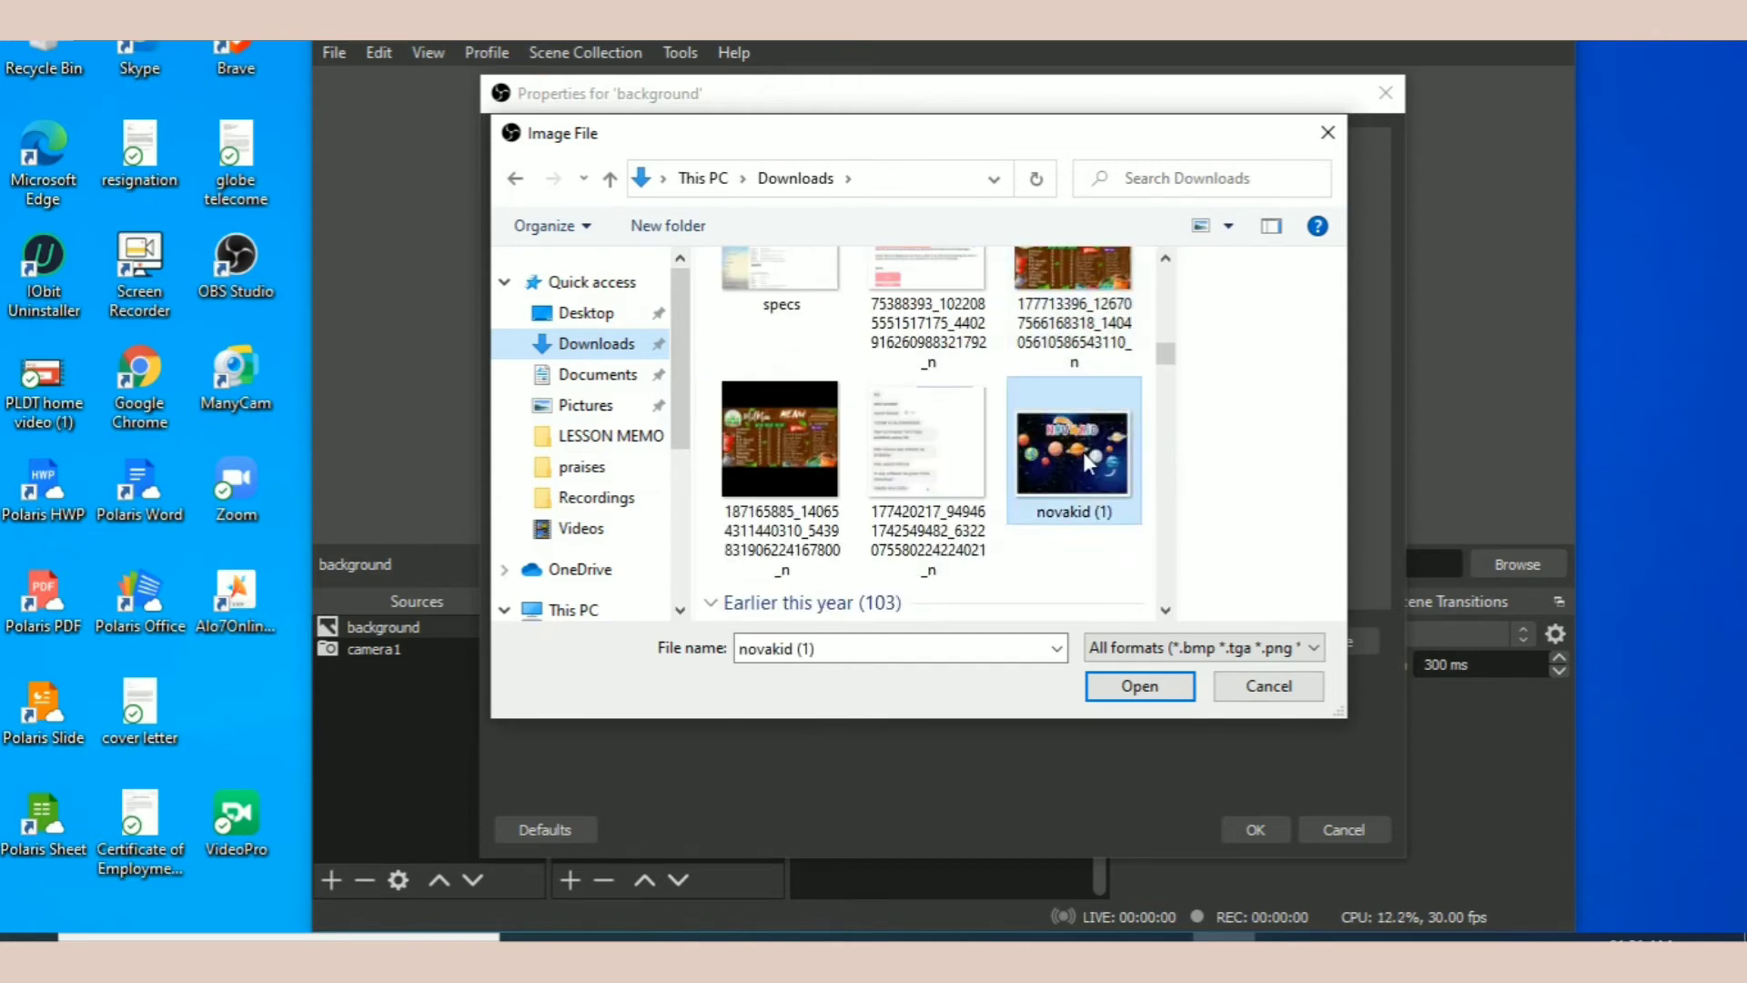
left_click(1140, 688)
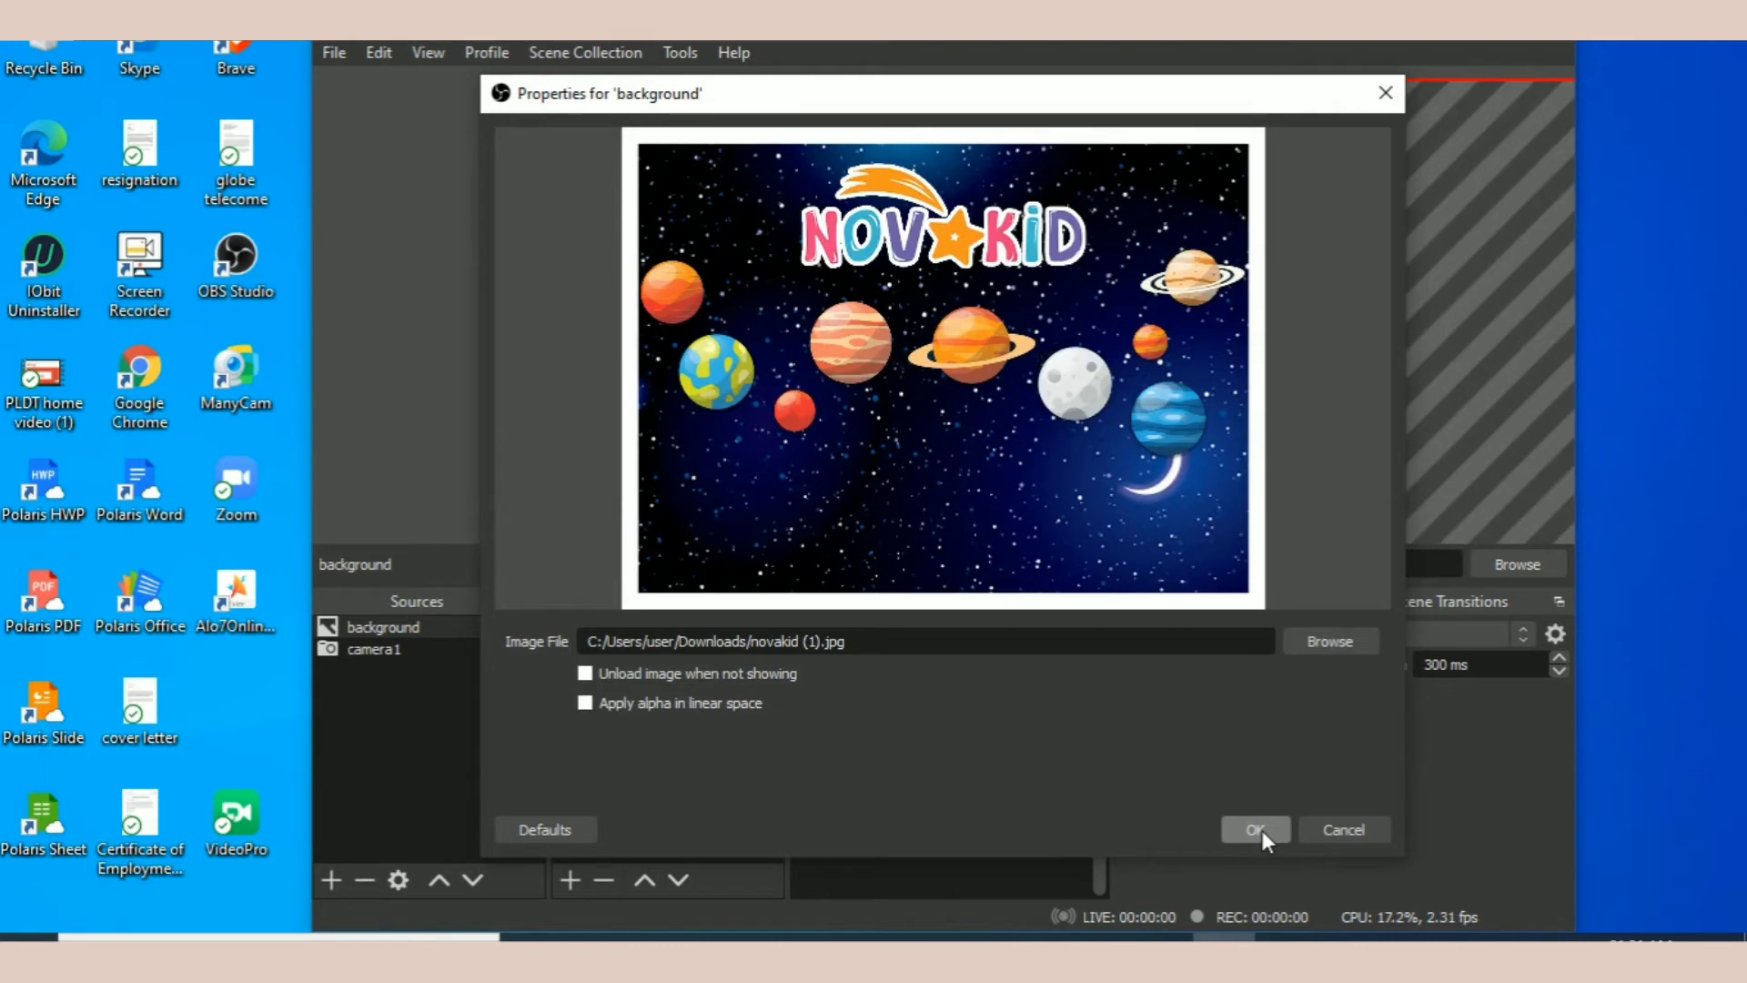
left_click(1255, 830)
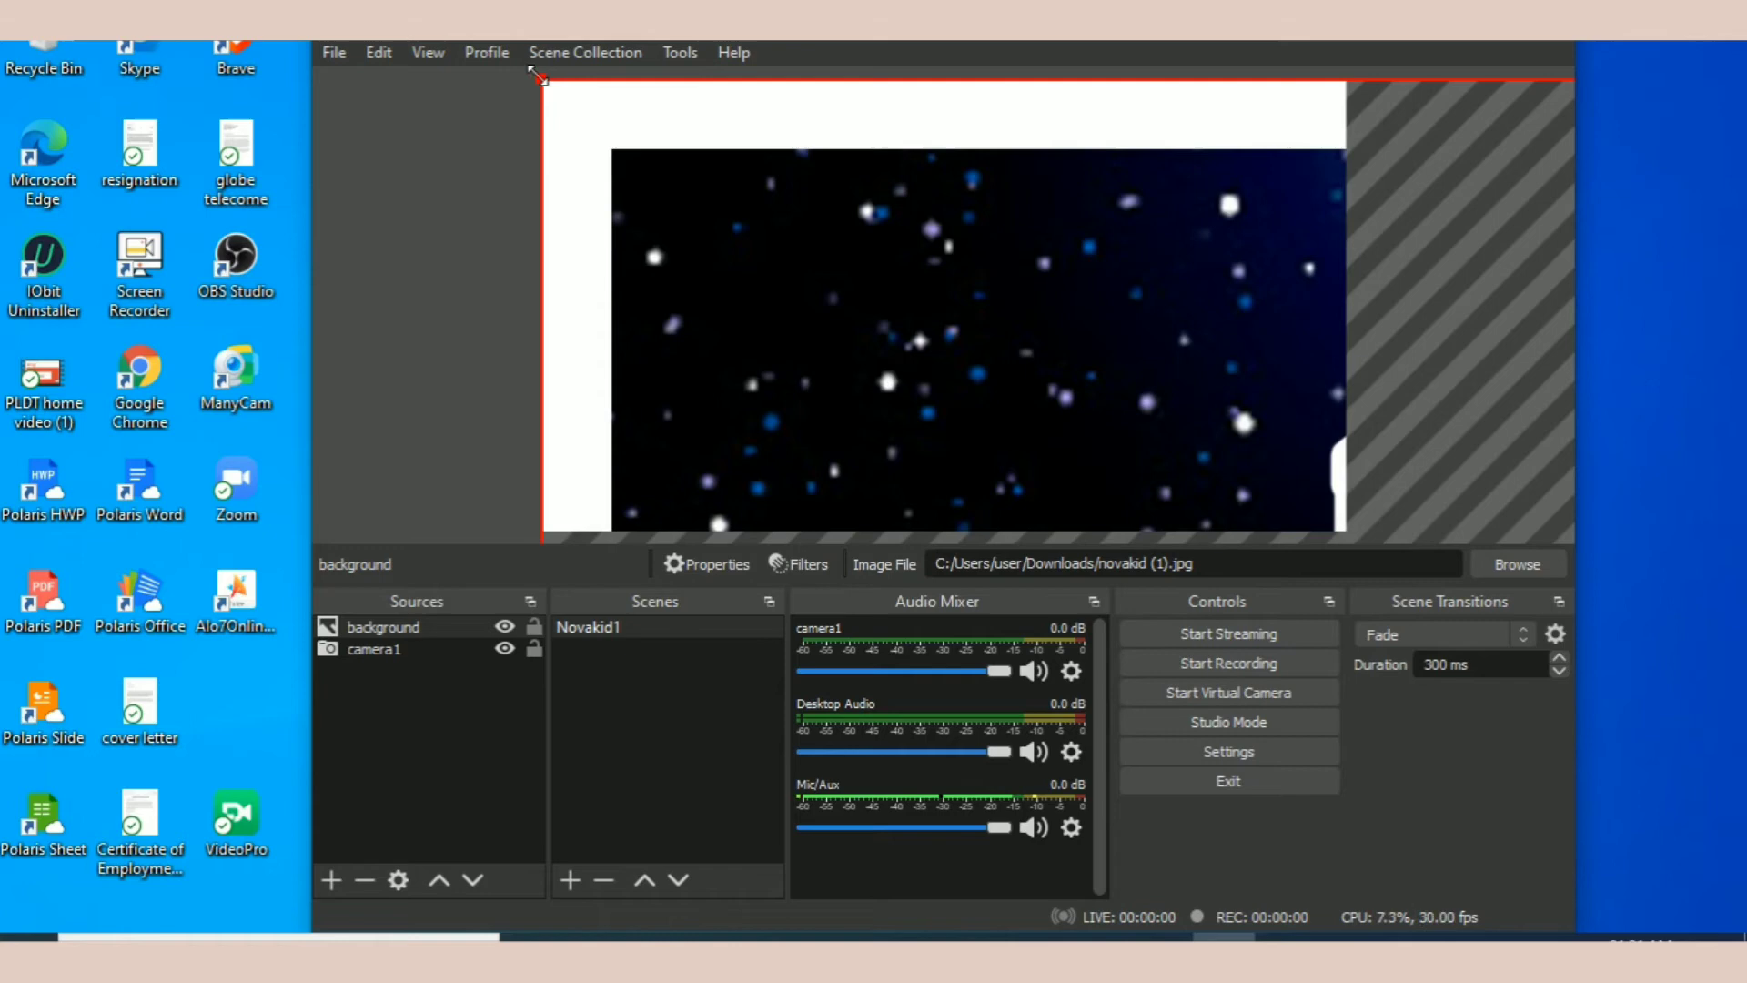
Shrink the background, fit it with Ctrl+F, and stretch it to the canvas's left edge.
left_click_drag(538, 76, 483, 85)
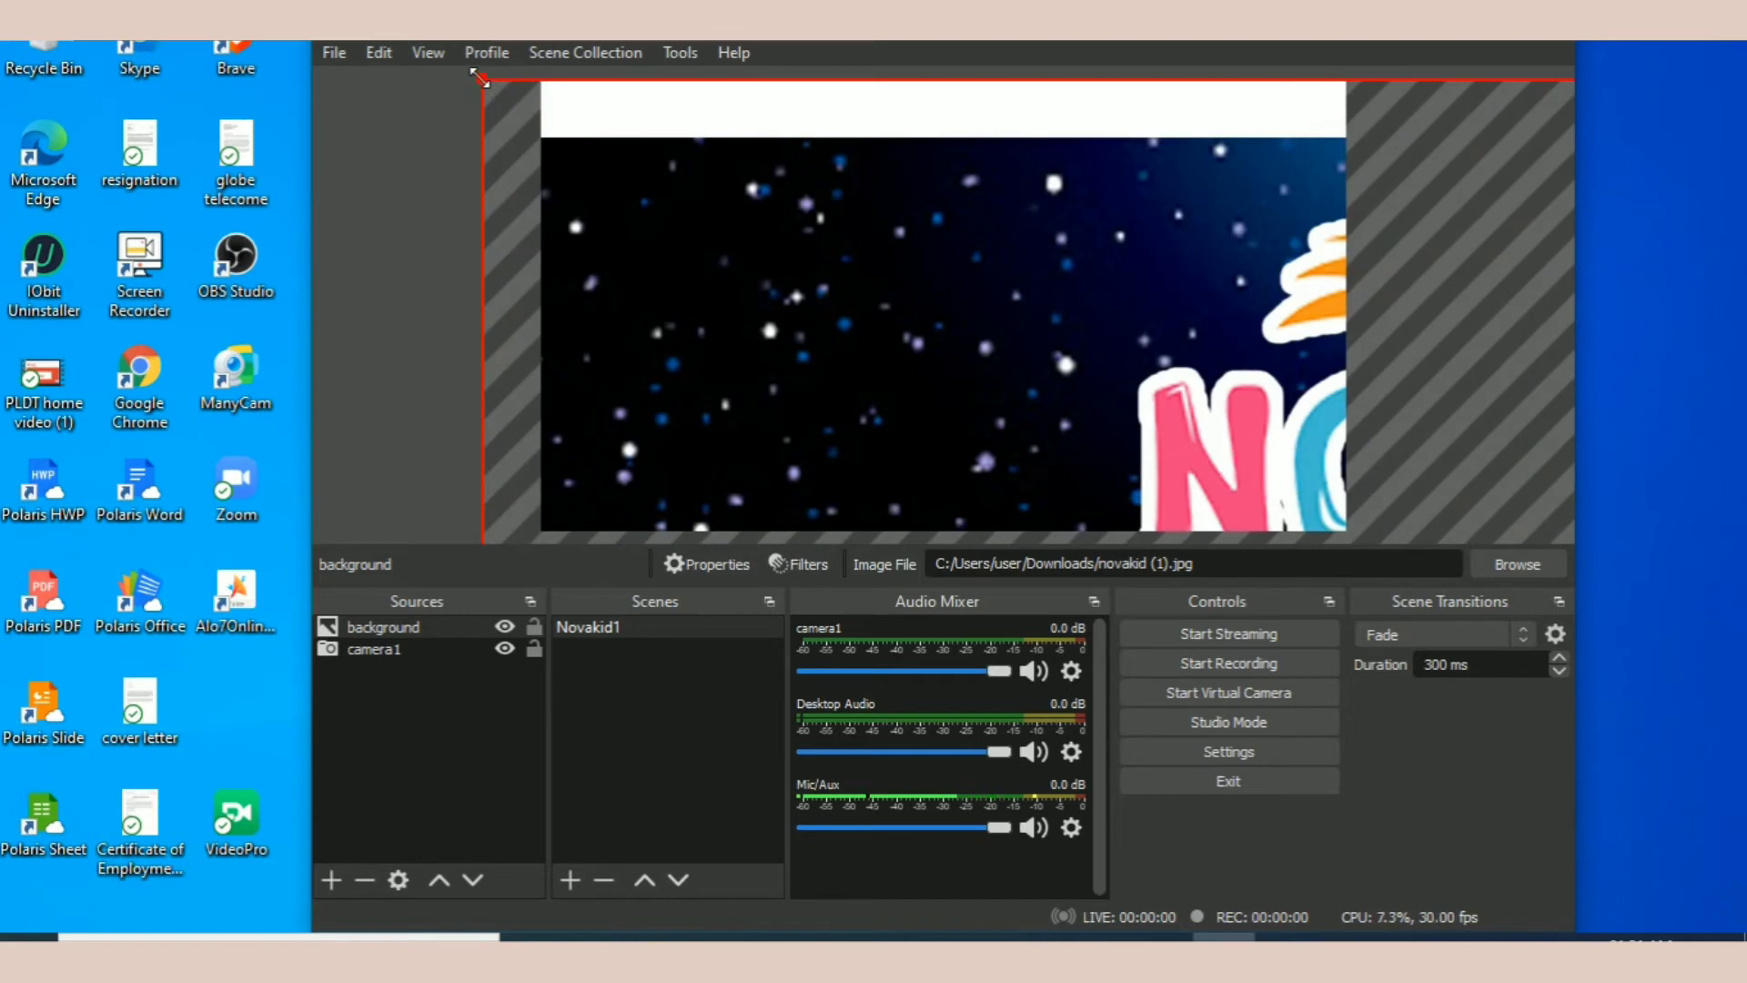
key("ctrl+f")
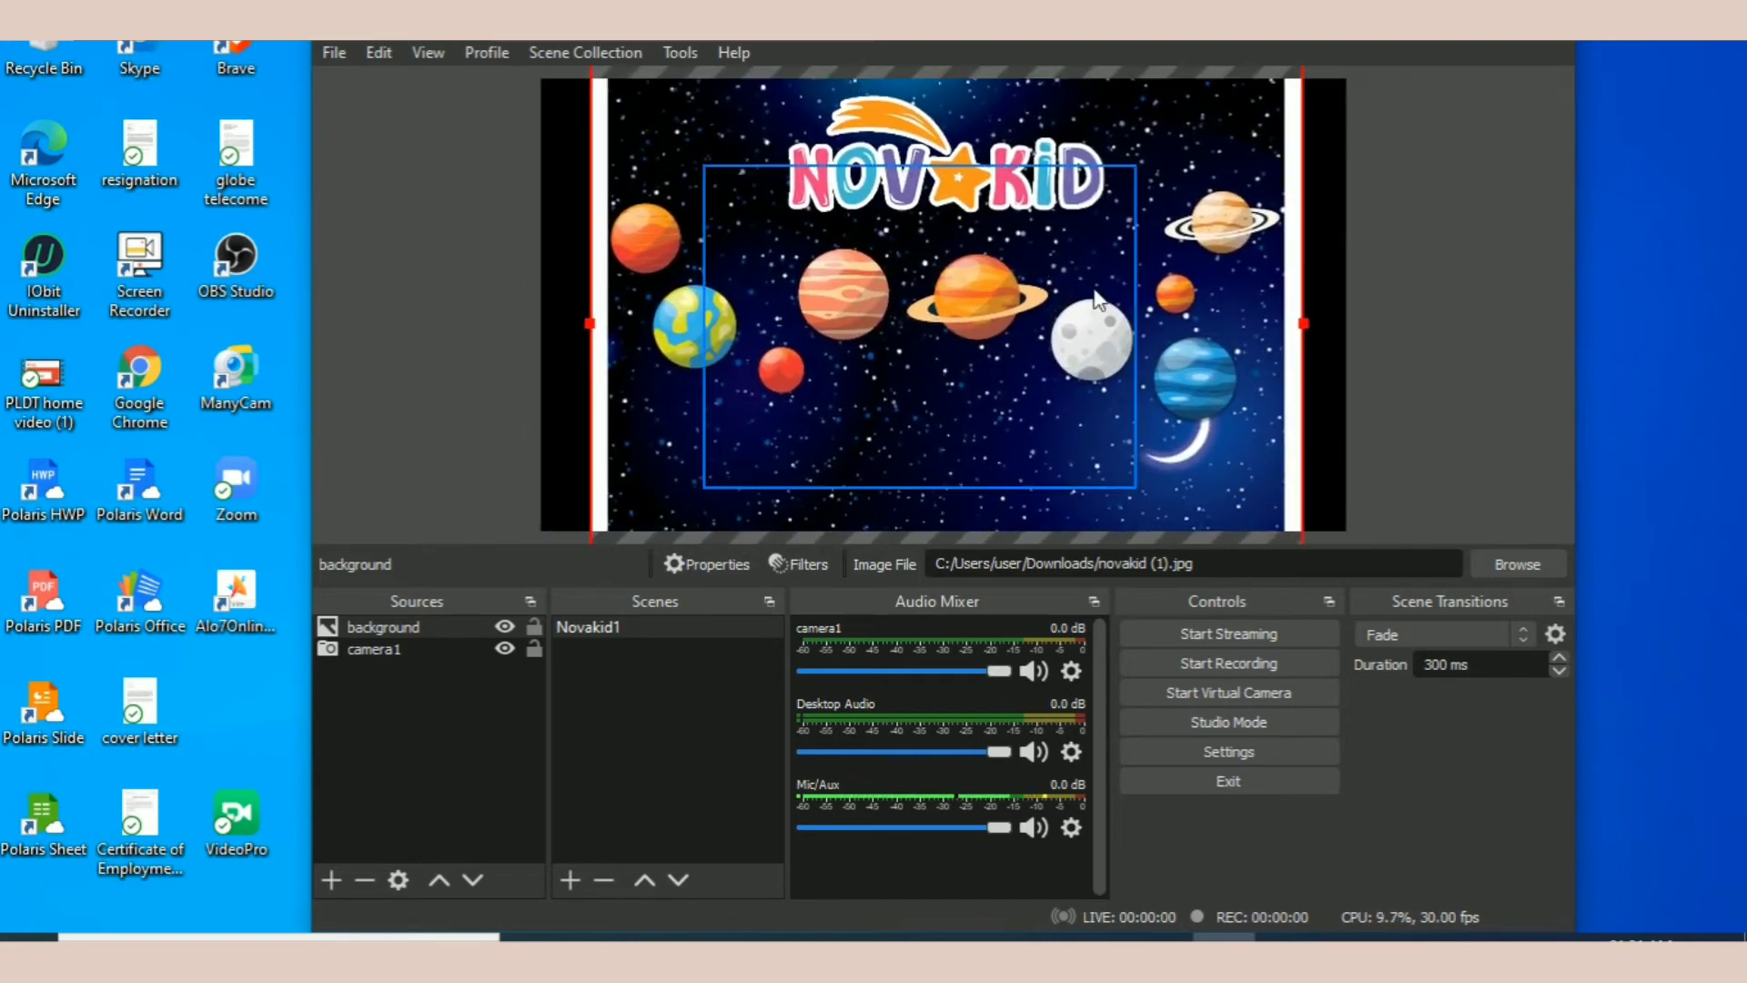
left_click_drag(1236, 291, 1345, 314)
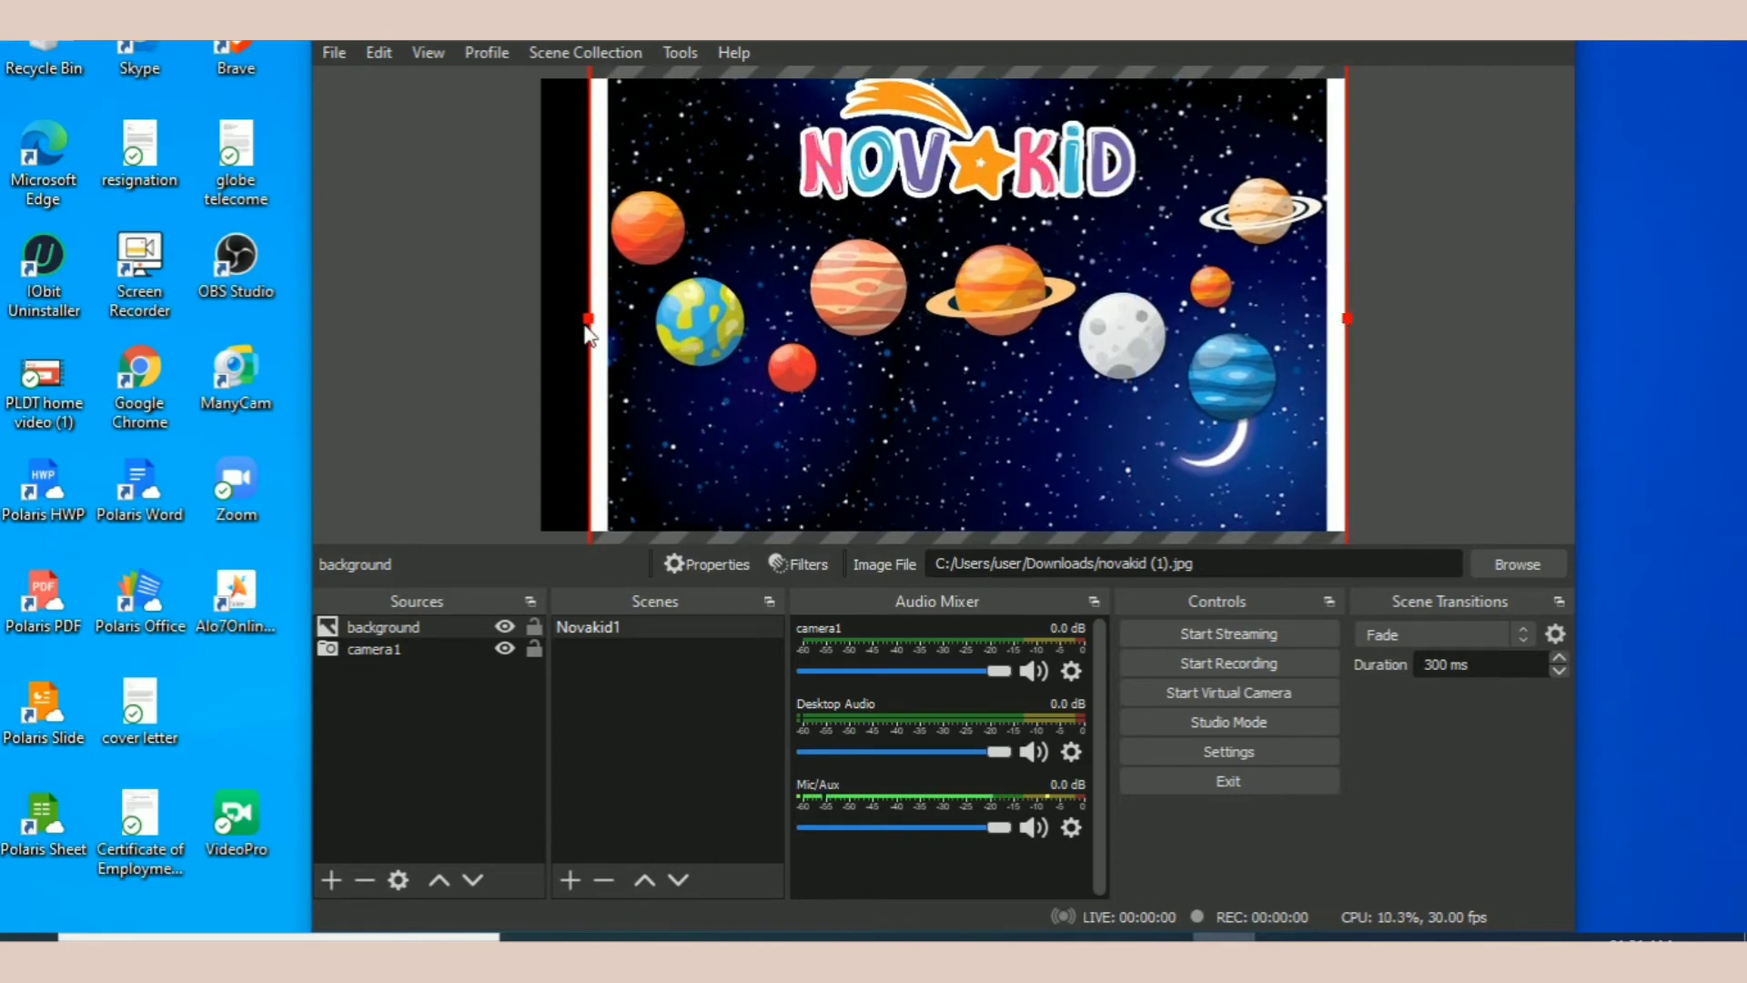
left_click_drag(589, 321, 543, 335)
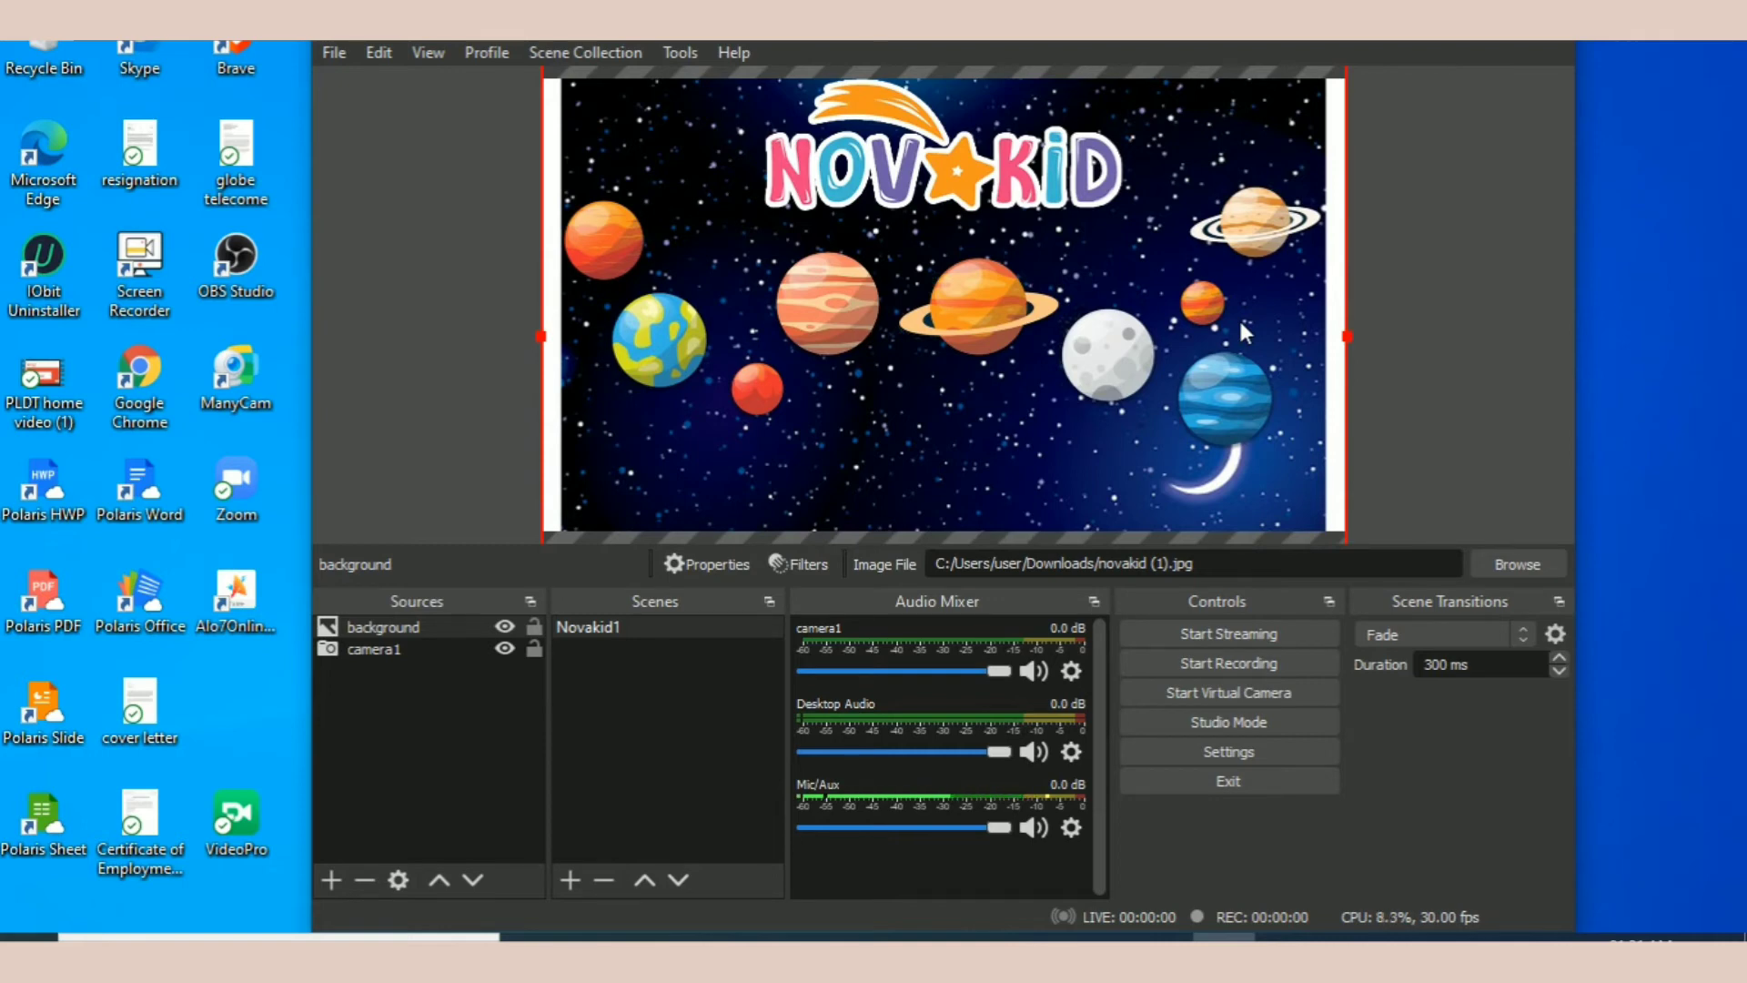
left_click(1510, 303)
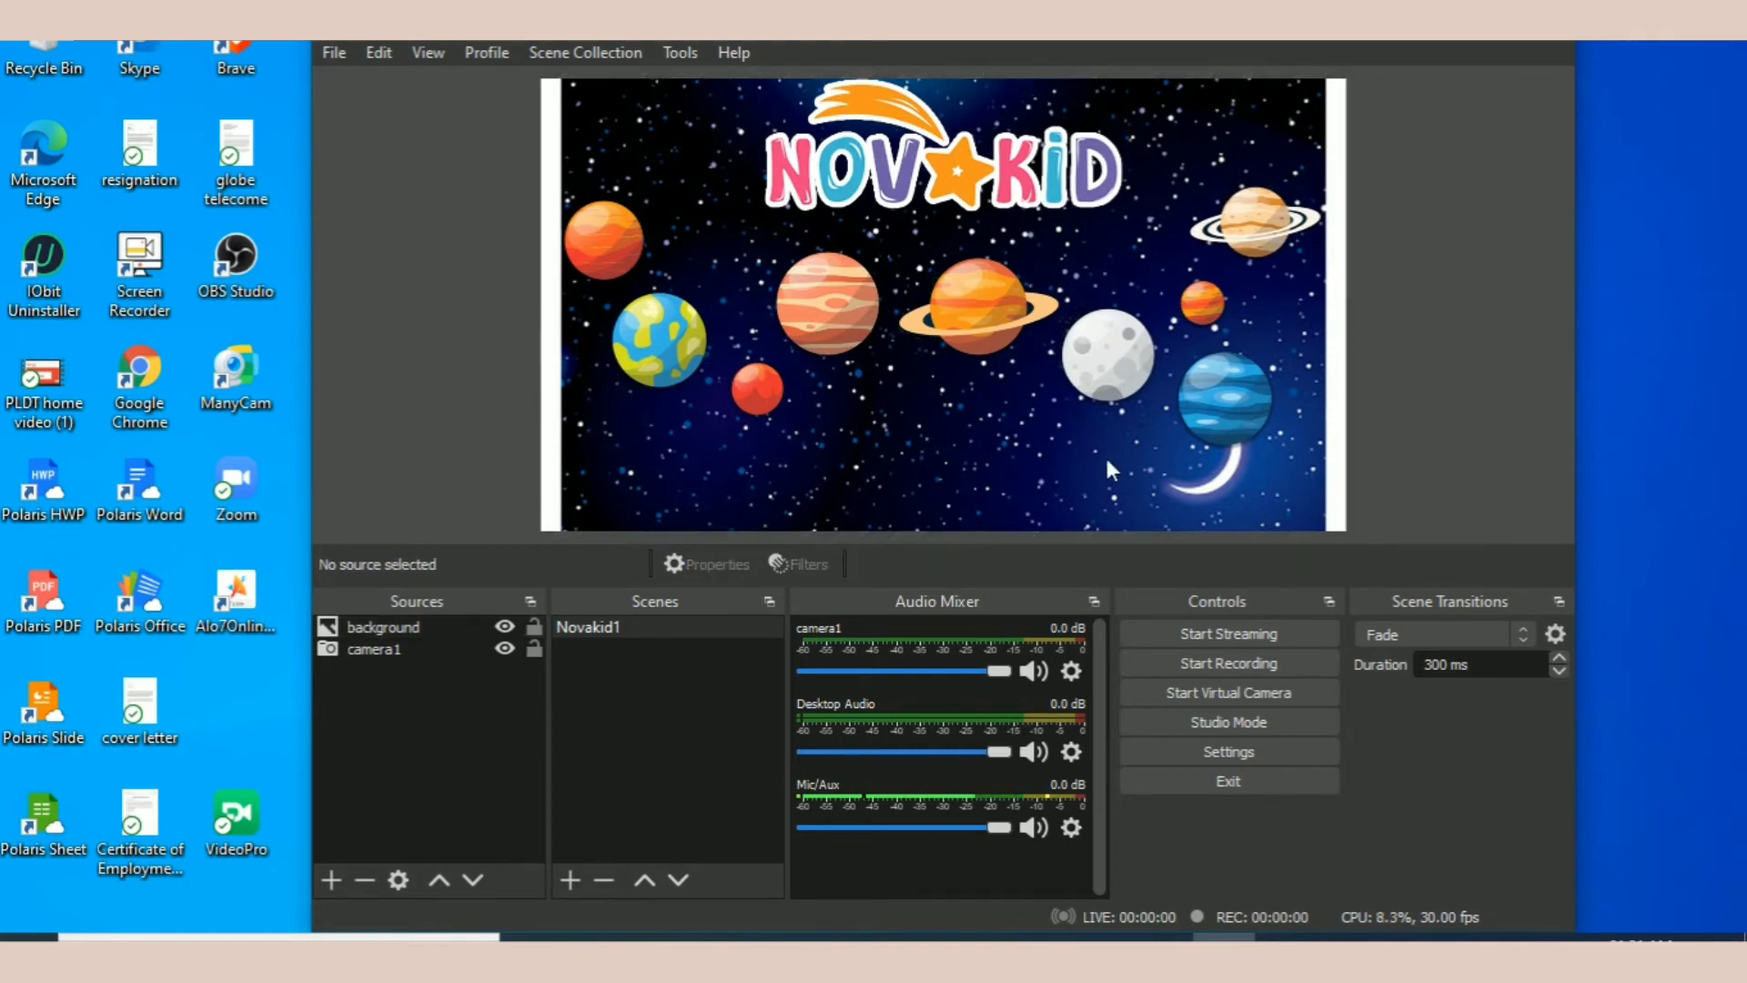
Move camera1 above background in Sources and lower the webcam to the scene's bottom.
left_click(376, 655)
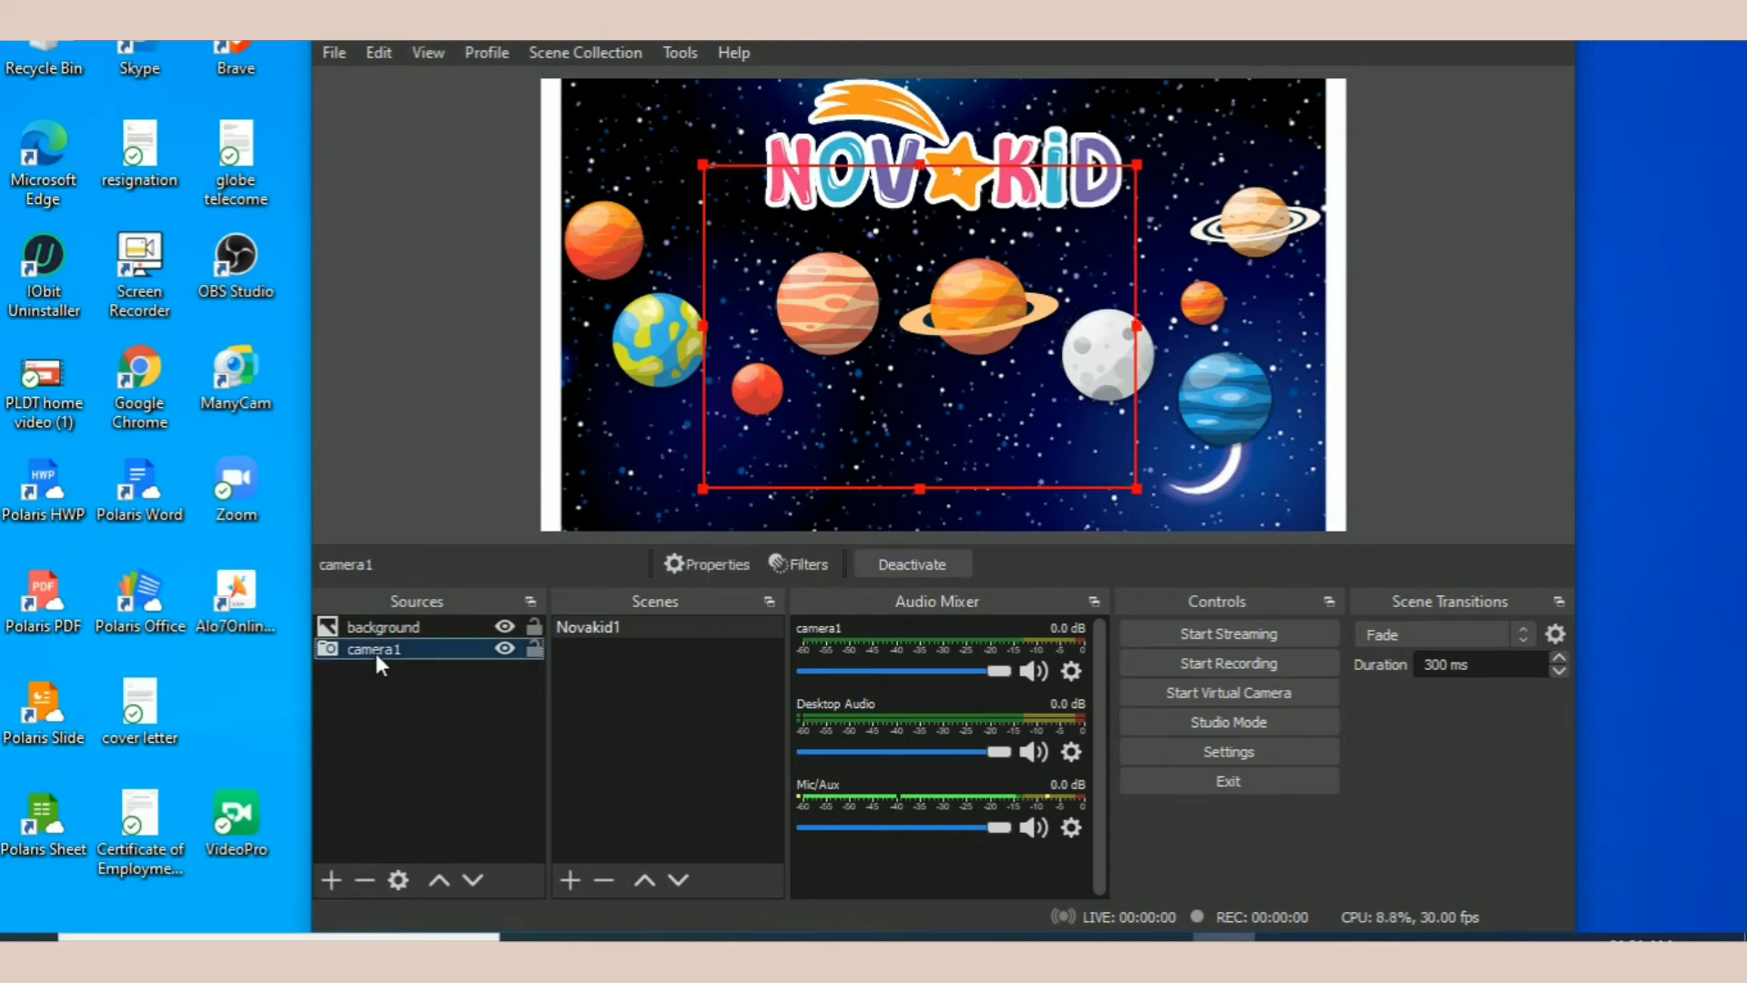
mouse_move(374, 648)
left_mouse_down()
mouse_move(375, 622)
mouse_move(386, 669)
mouse_move(375, 626)
left_mouse_up()
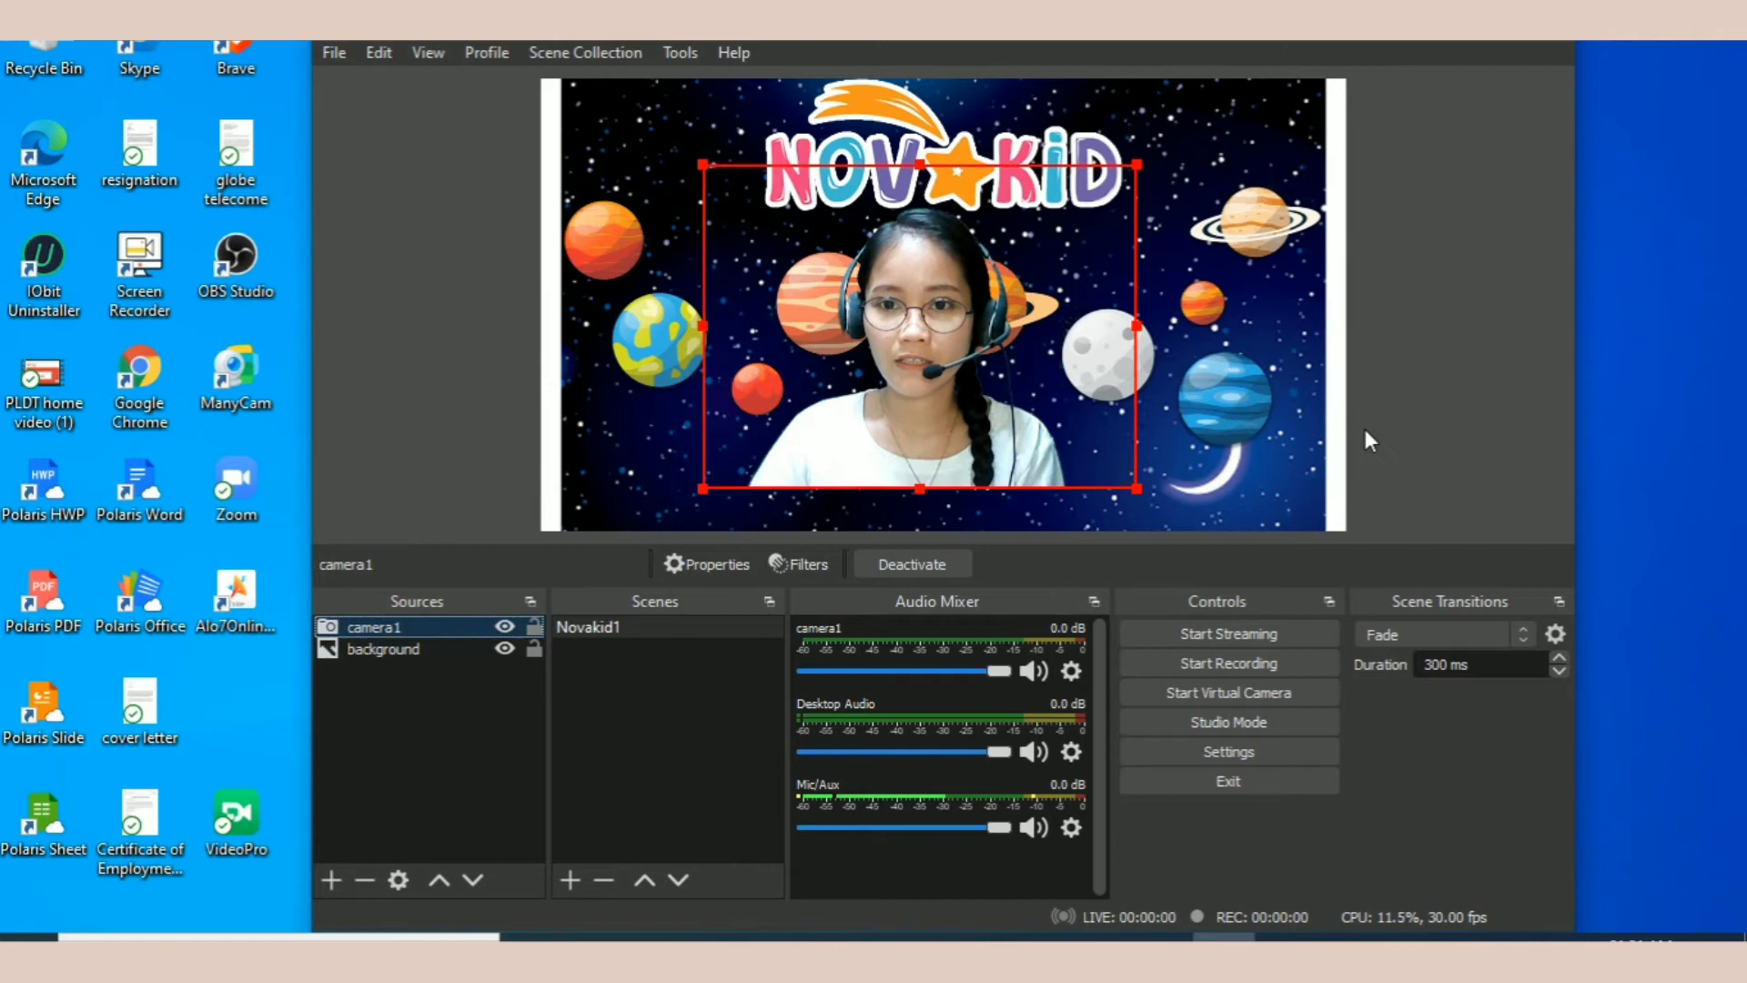
left_click(901, 380)
mouse_move(897, 374)
left_mouse_down()
mouse_move(906, 346)
mouse_move(890, 376)
left_mouse_up()
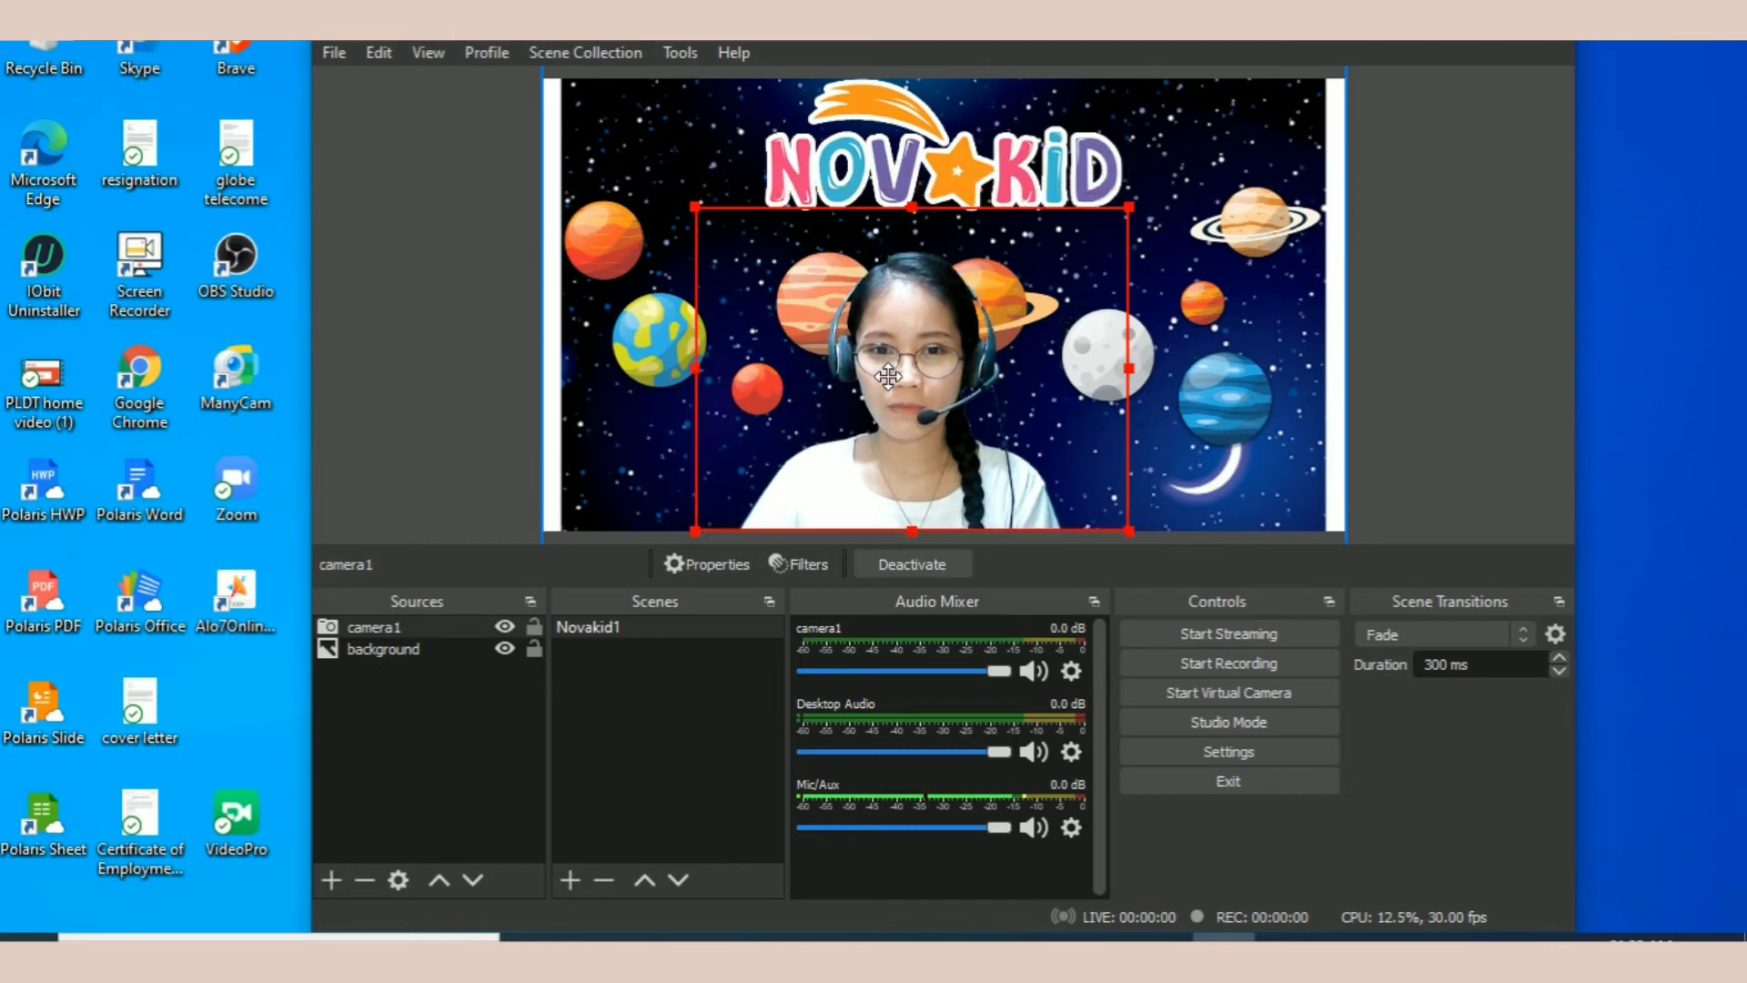
left_click(1420, 380)
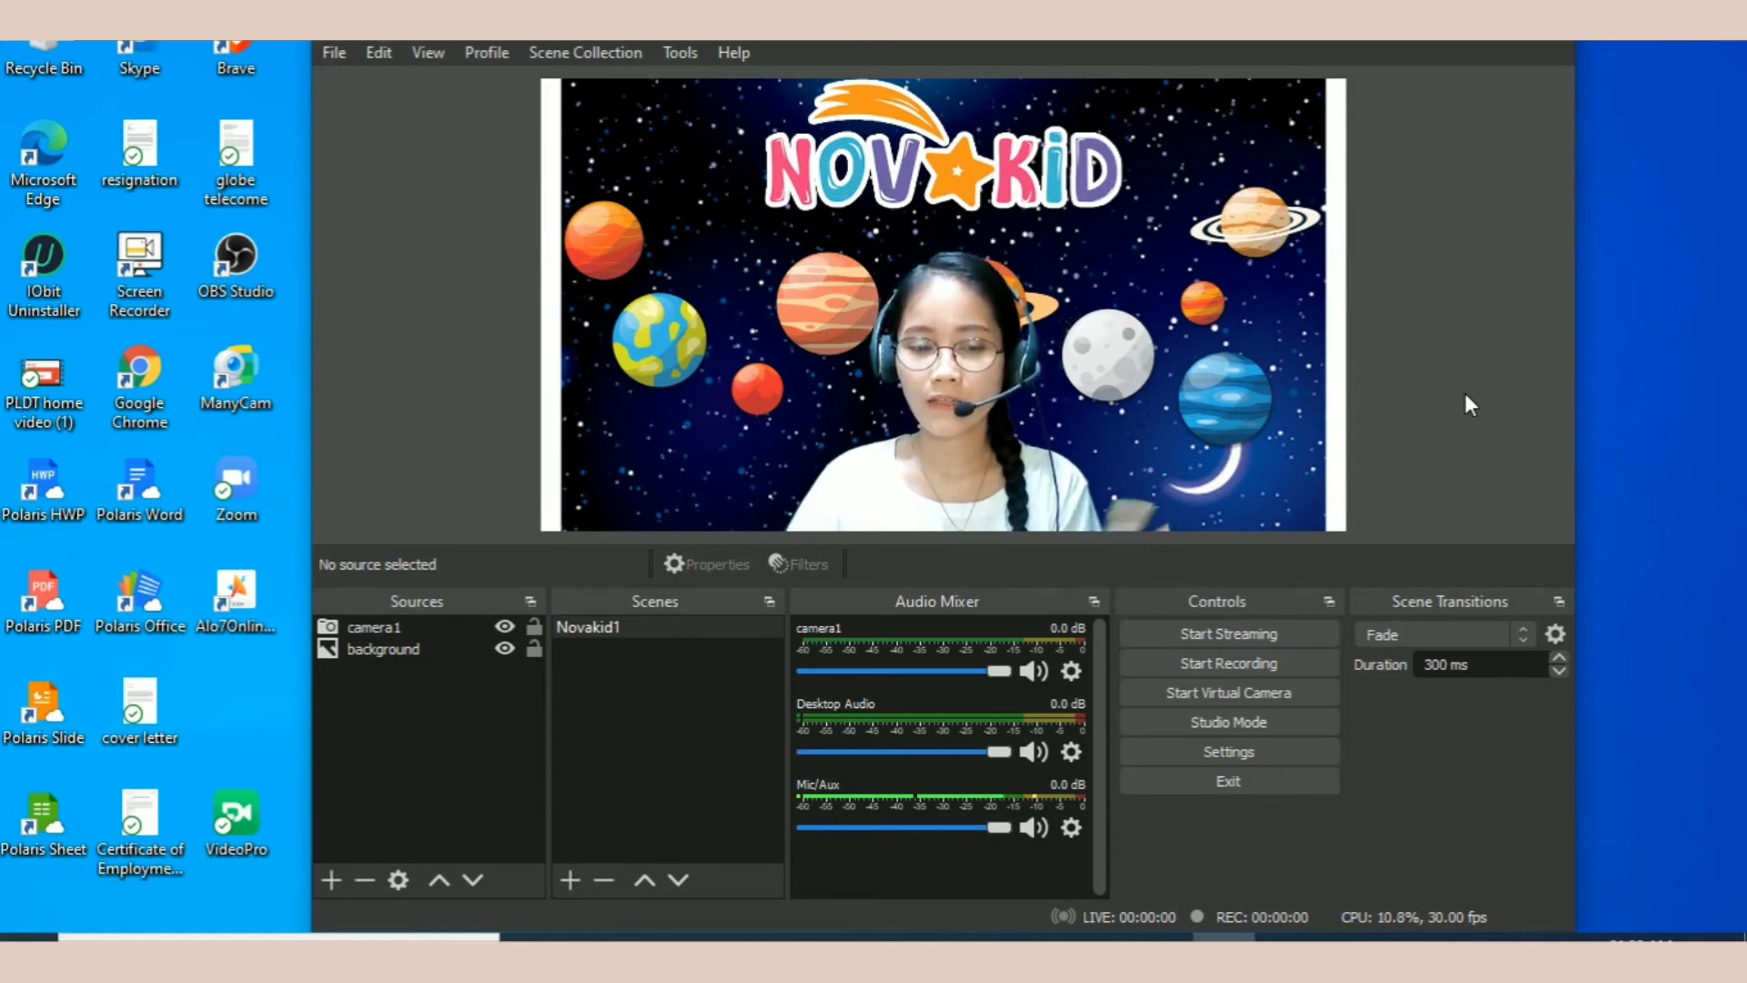
Add a Text (GDI+) source and type the presenter's name as its text.
left_click(333, 881)
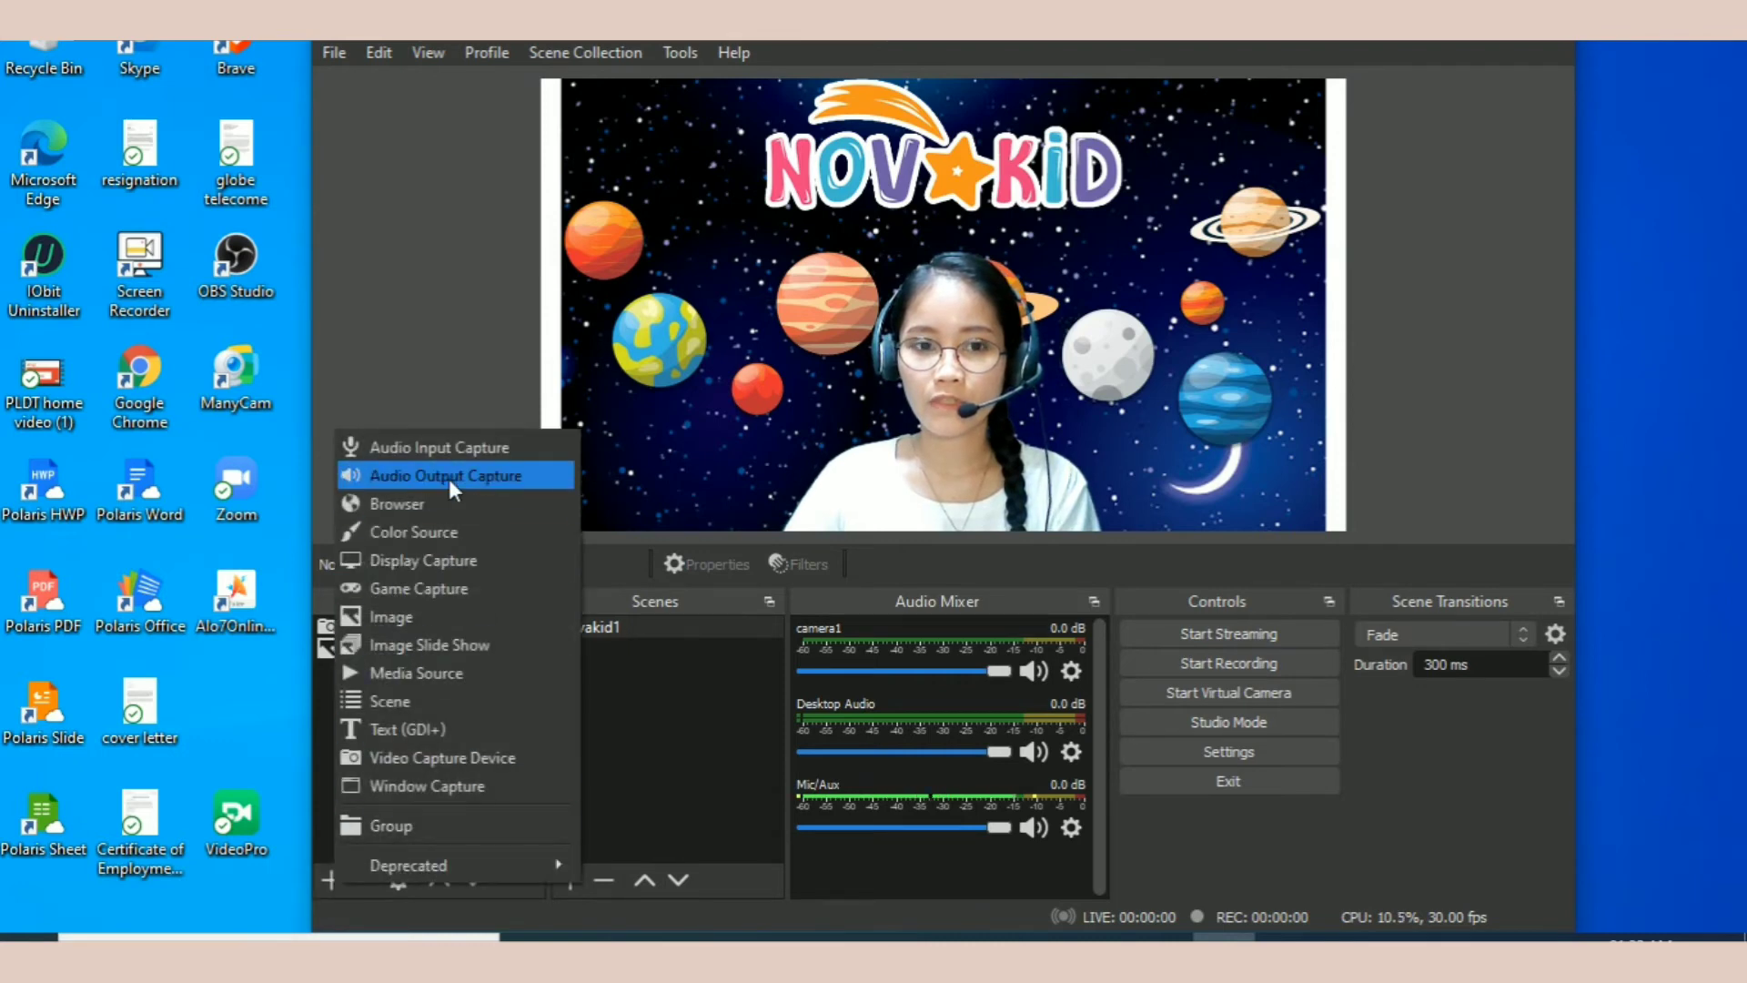
left_click(450, 726)
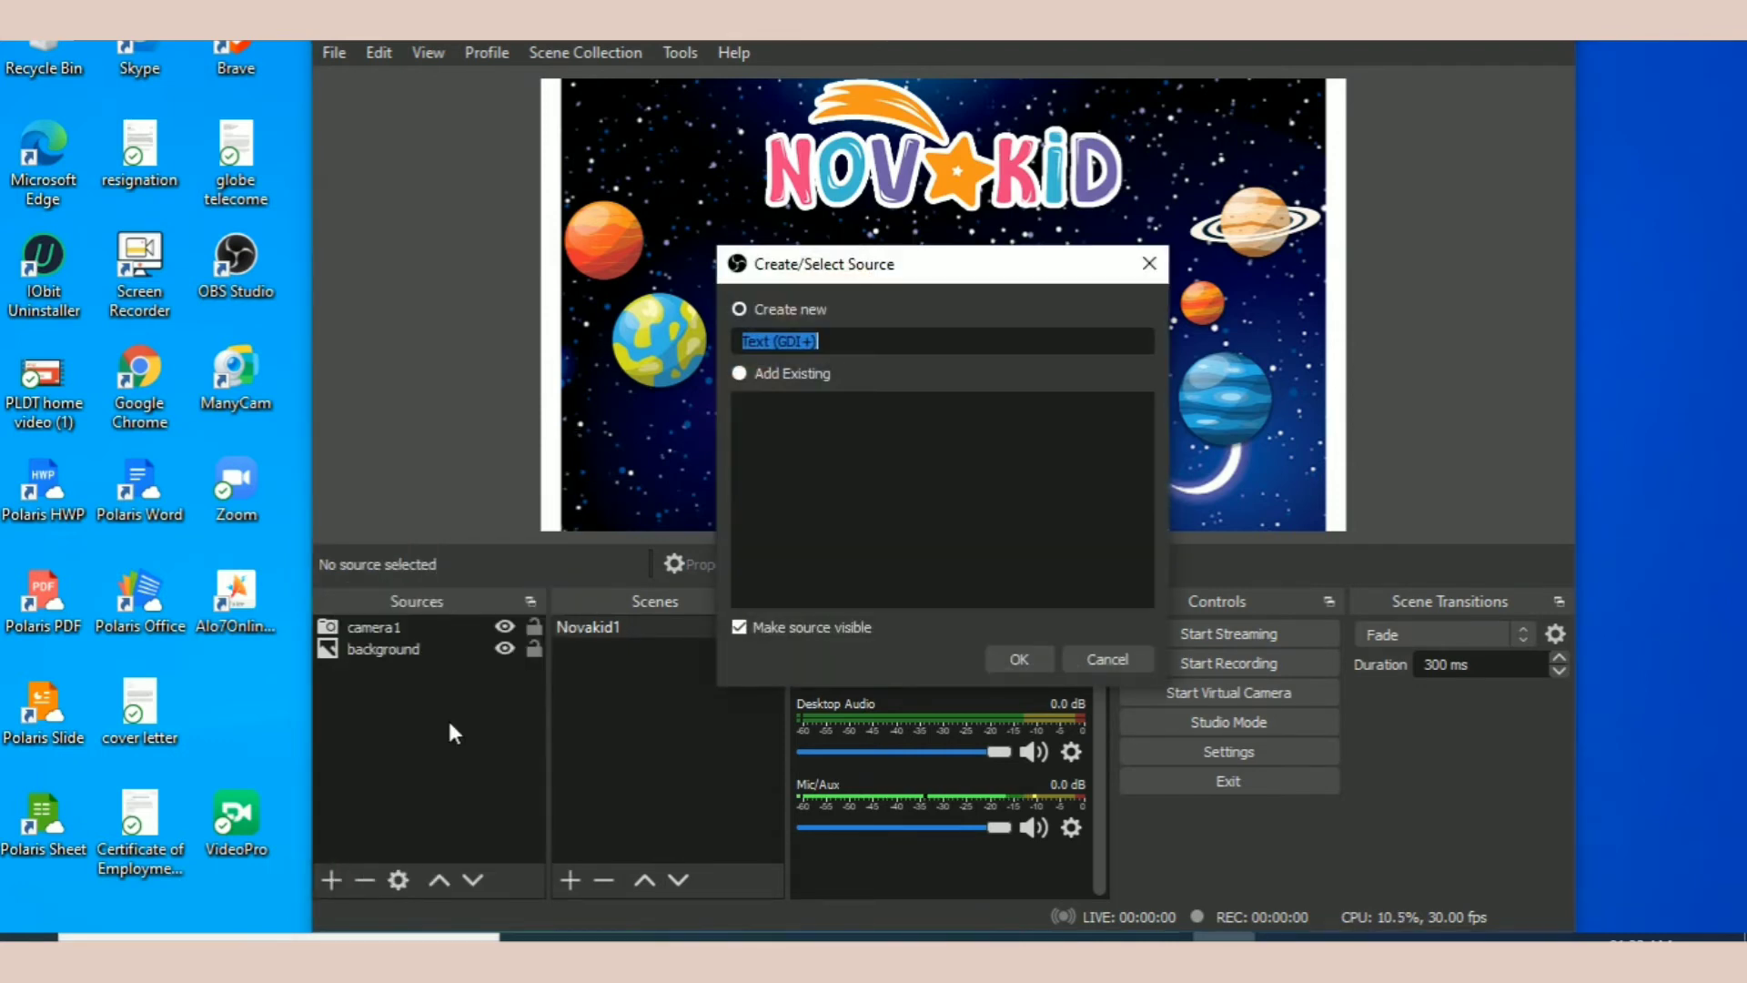
left_click_drag(930, 271, 520, 331)
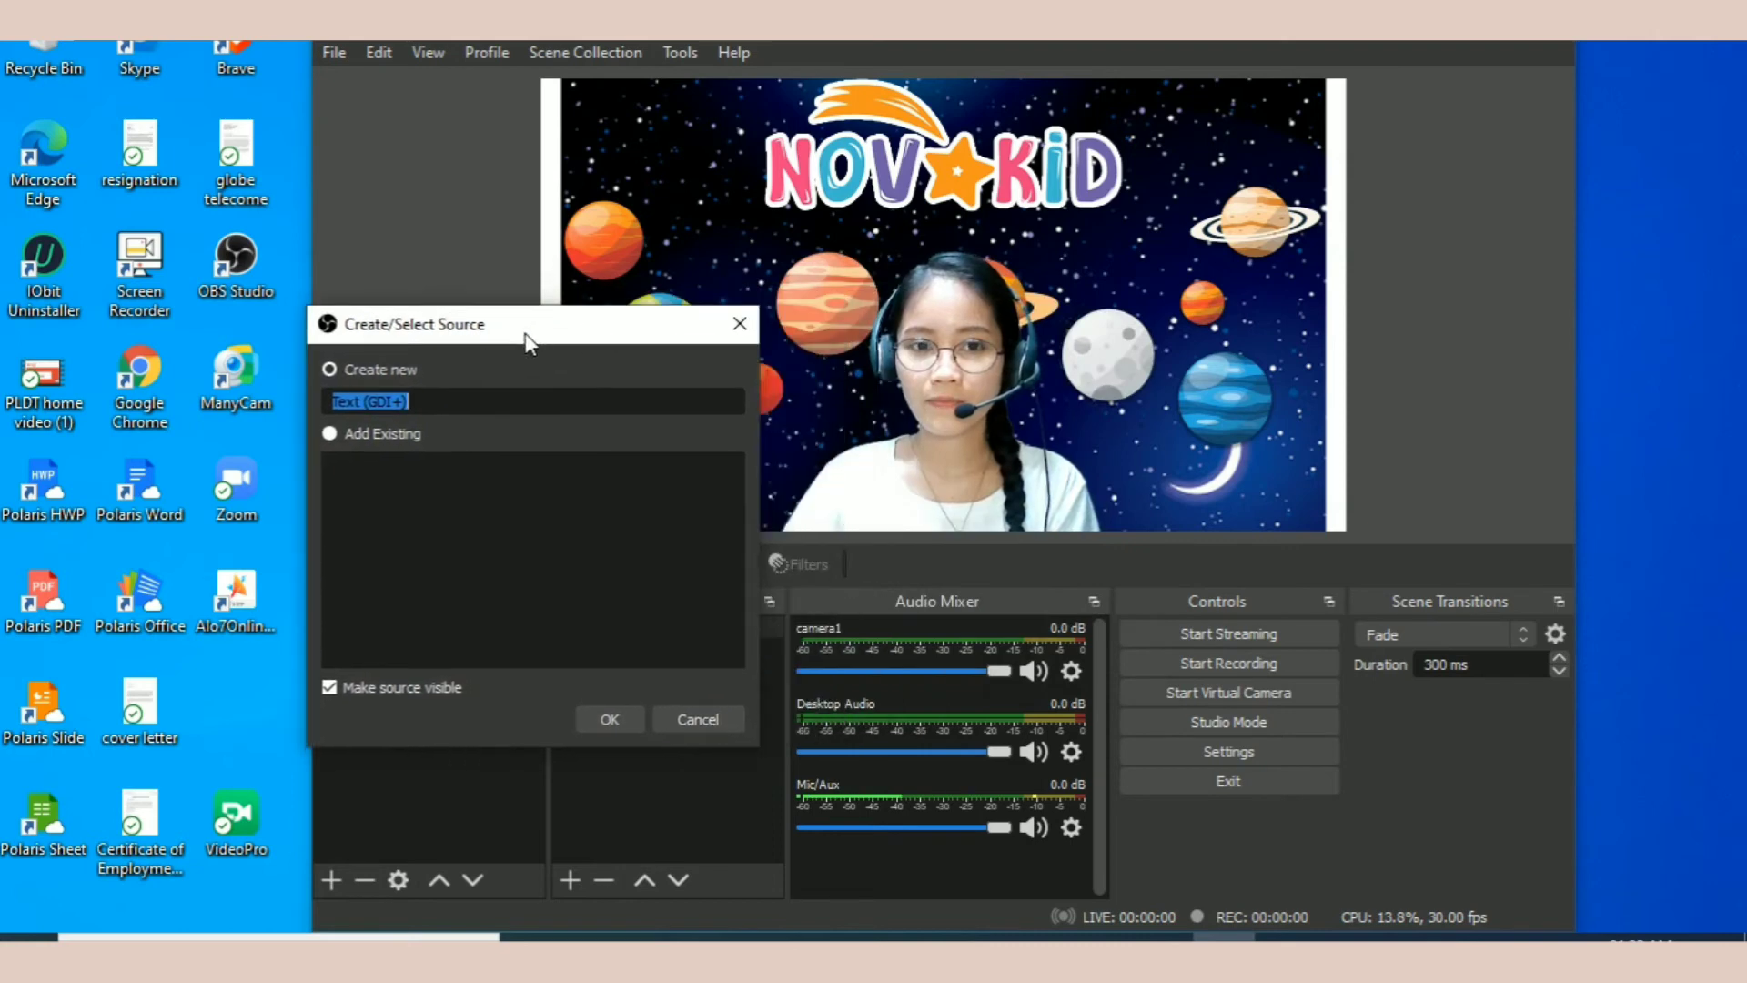
left_click(435, 412)
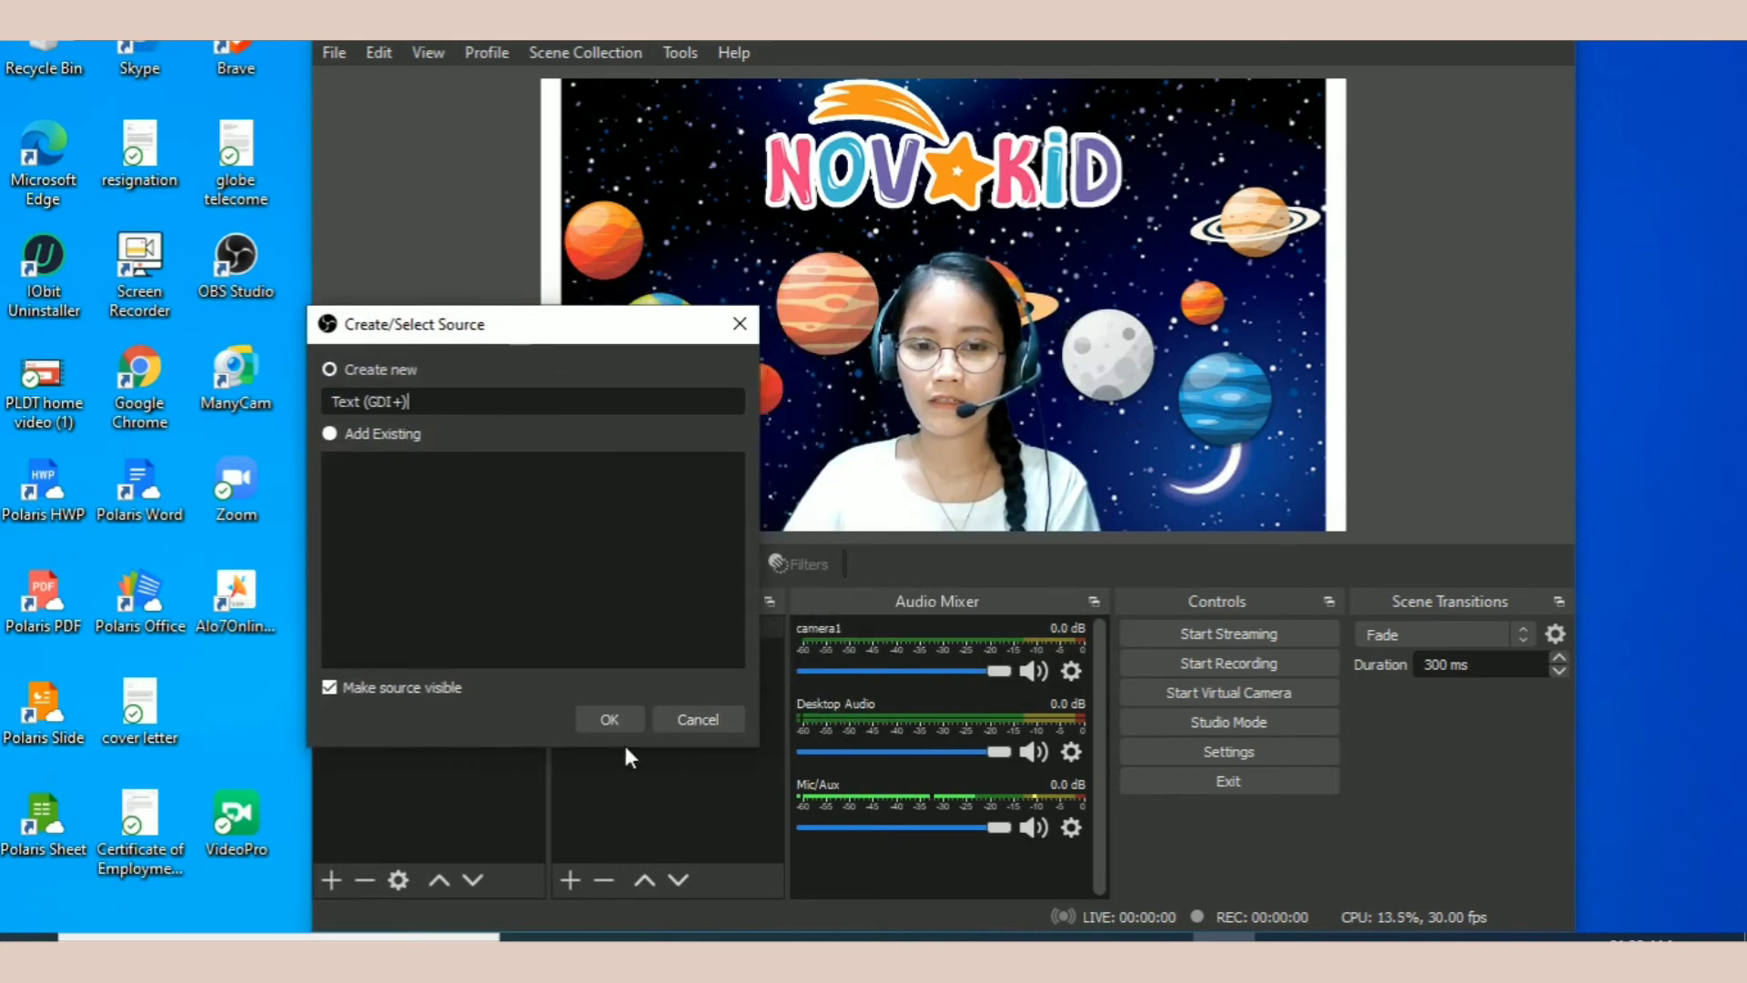
left_click(610, 720)
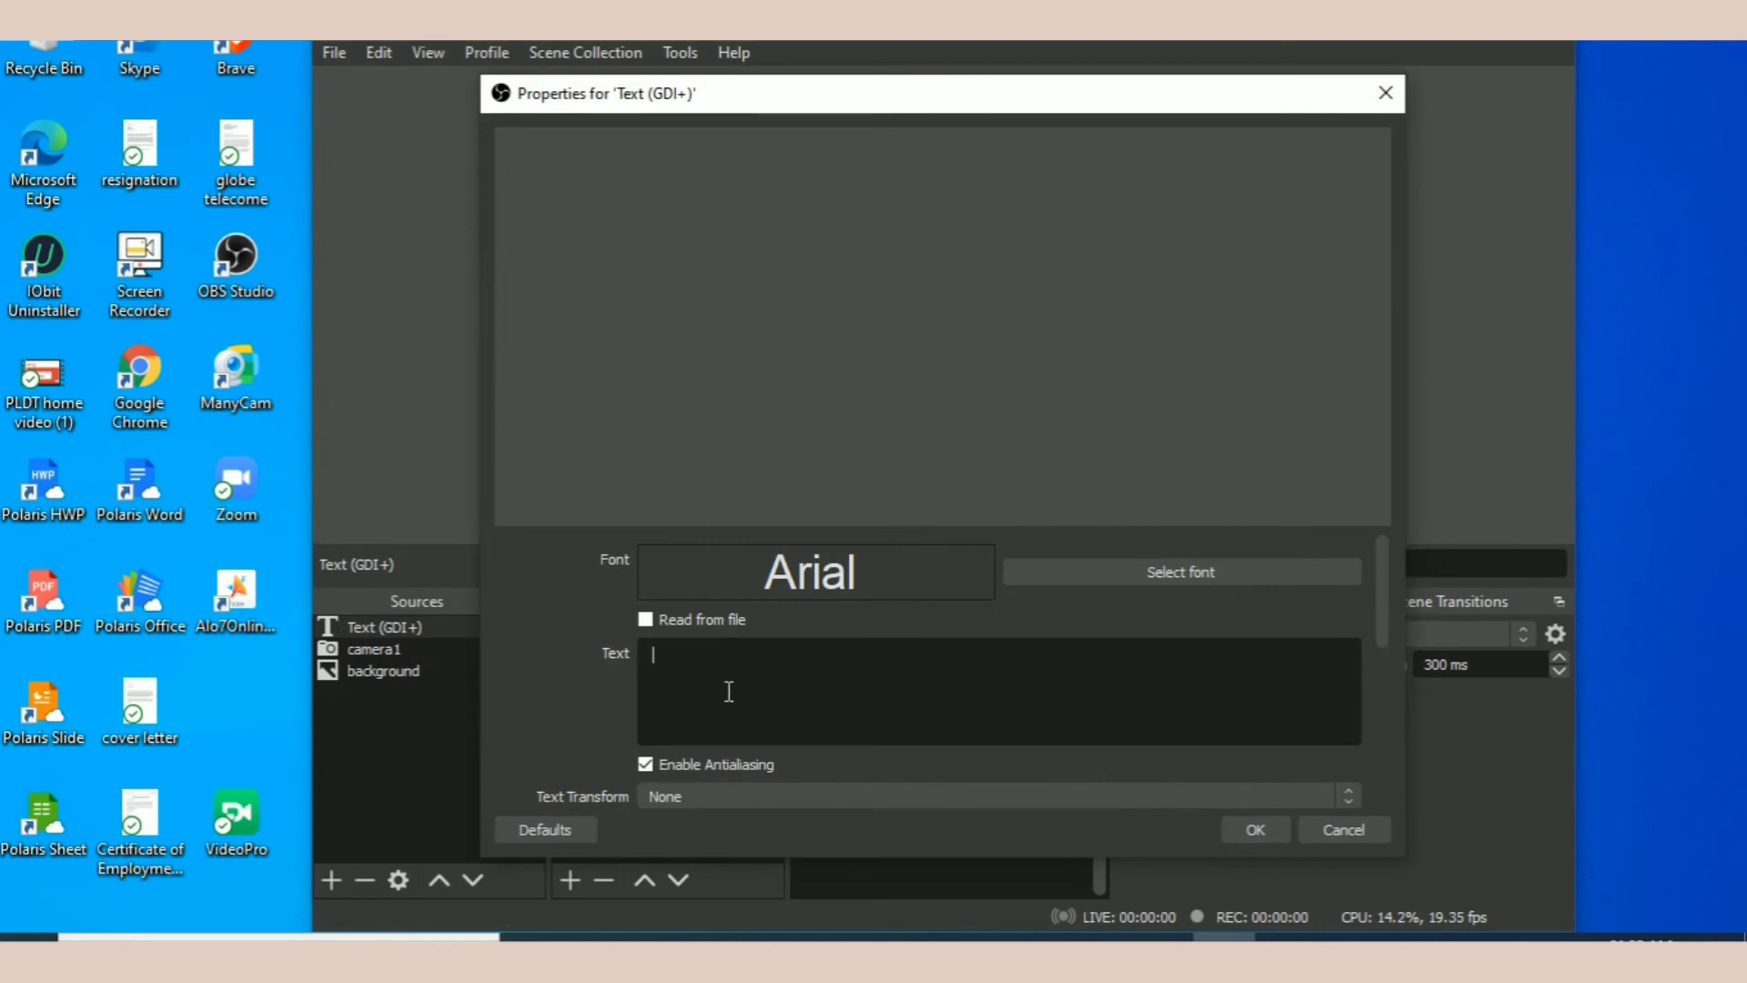
type("Lou")
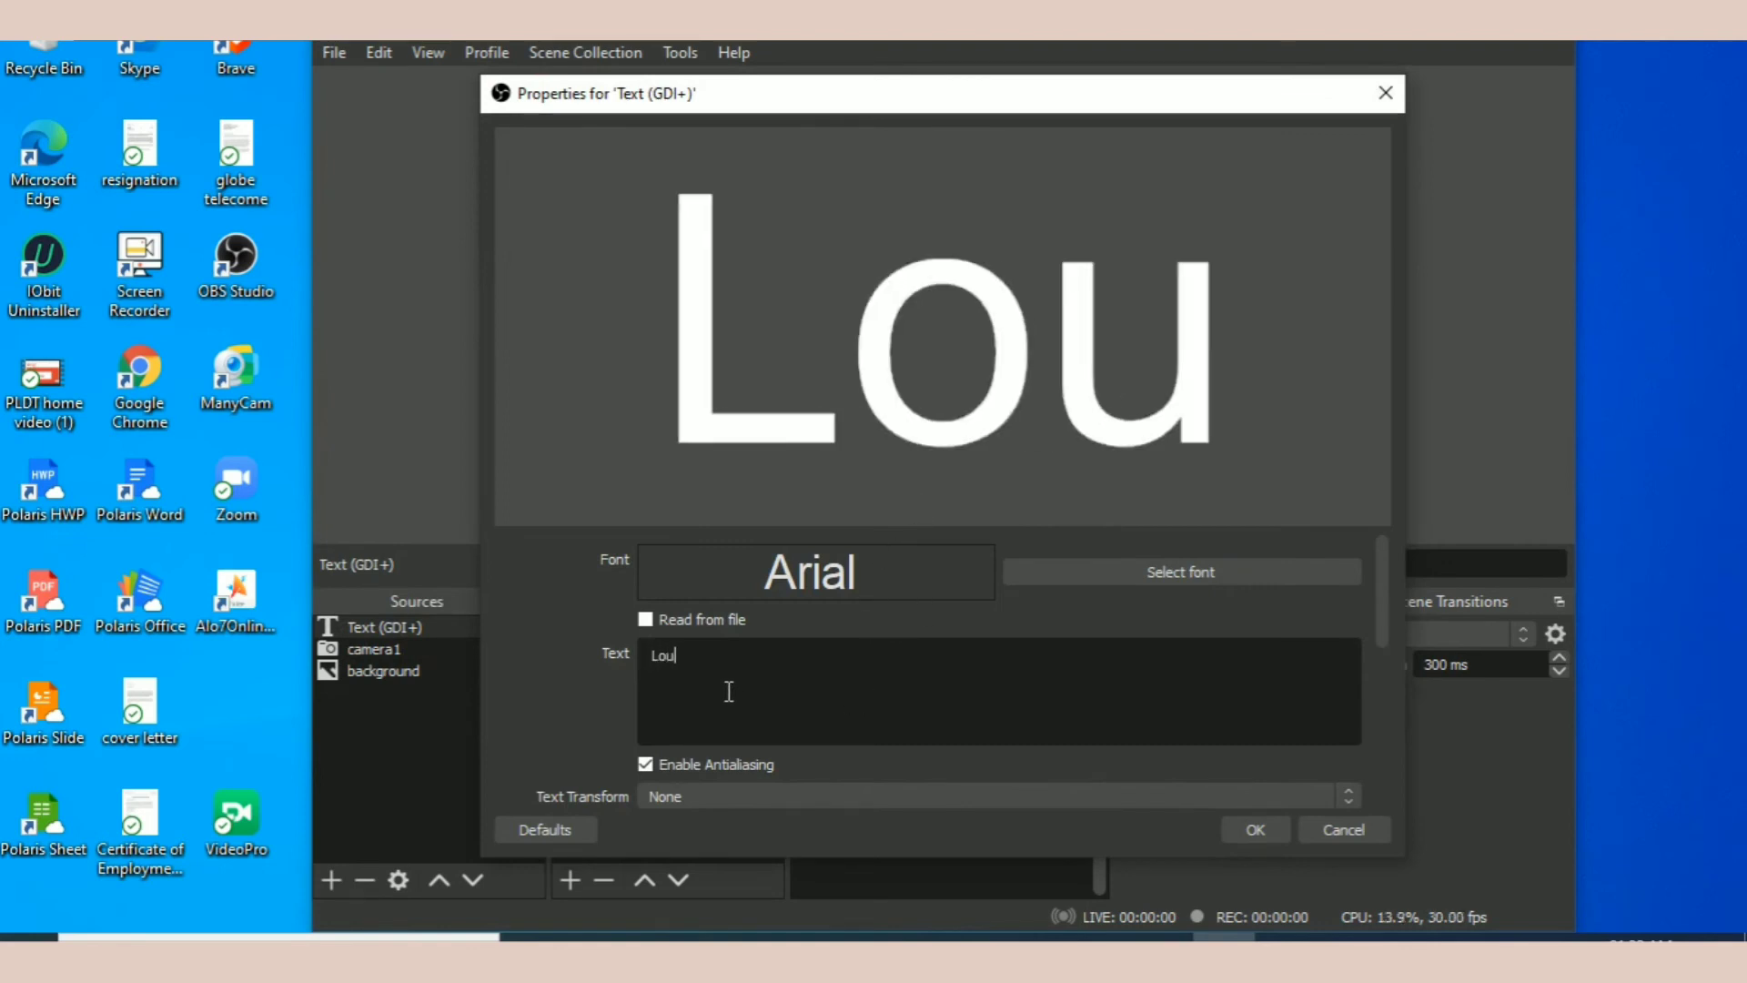
type("dettt")
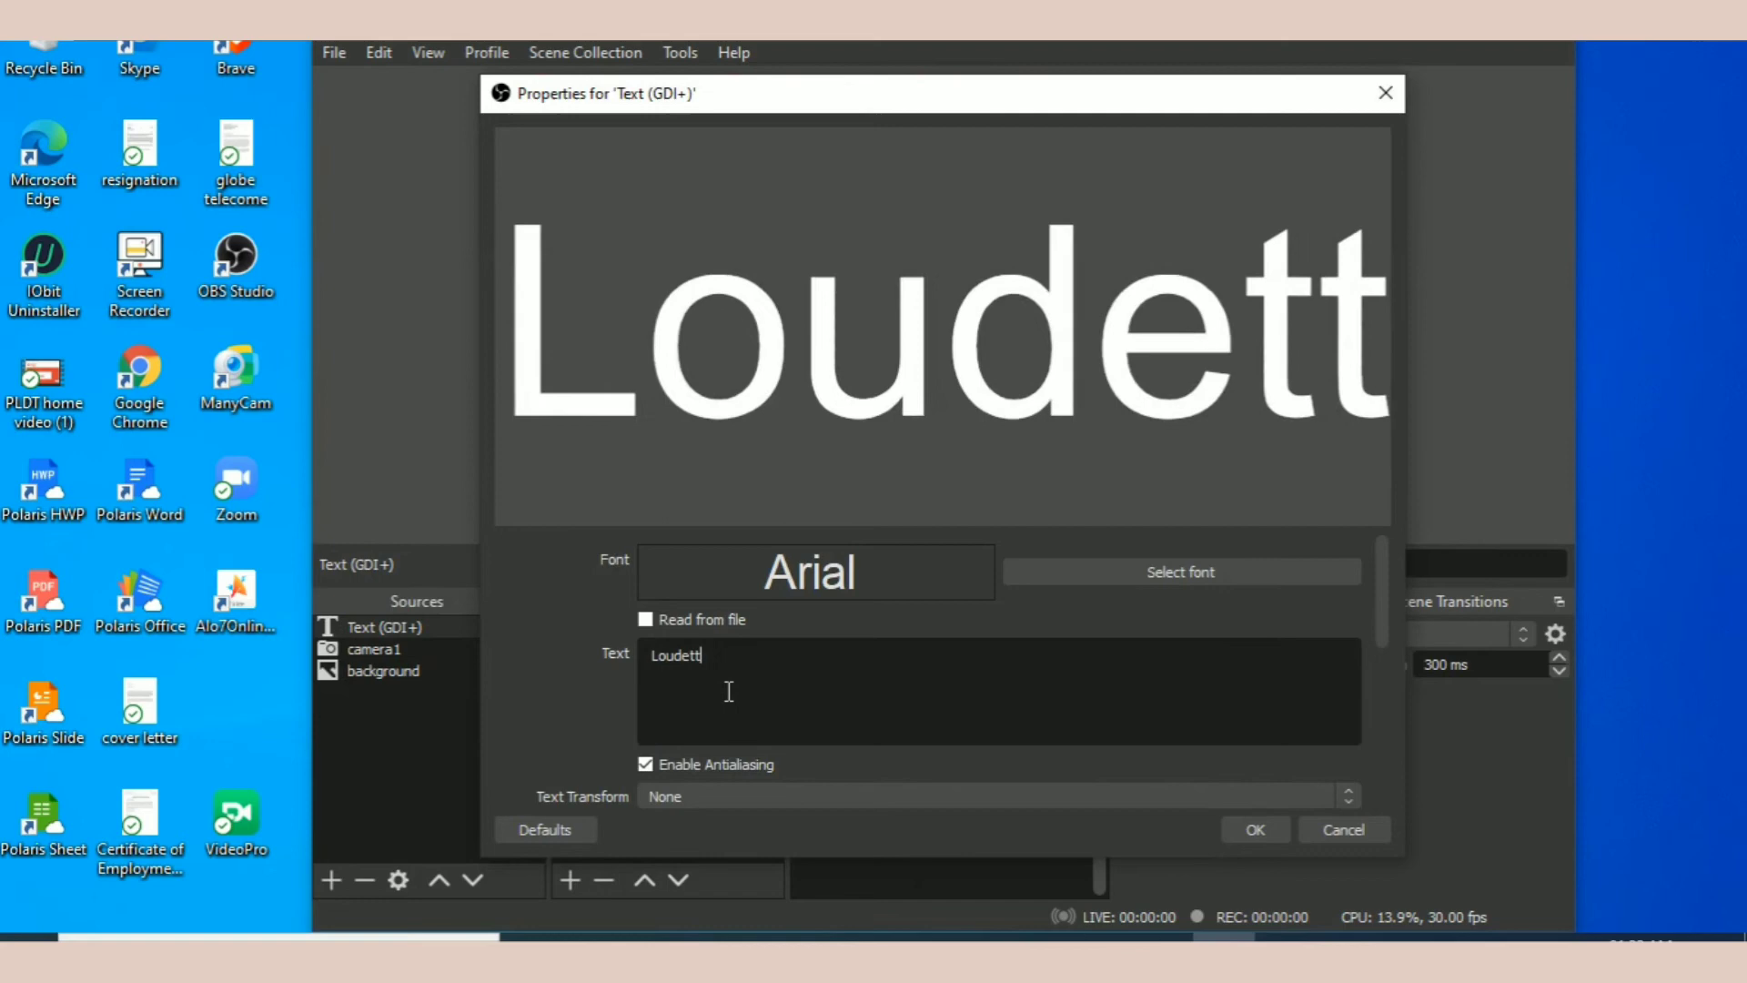
type("e")
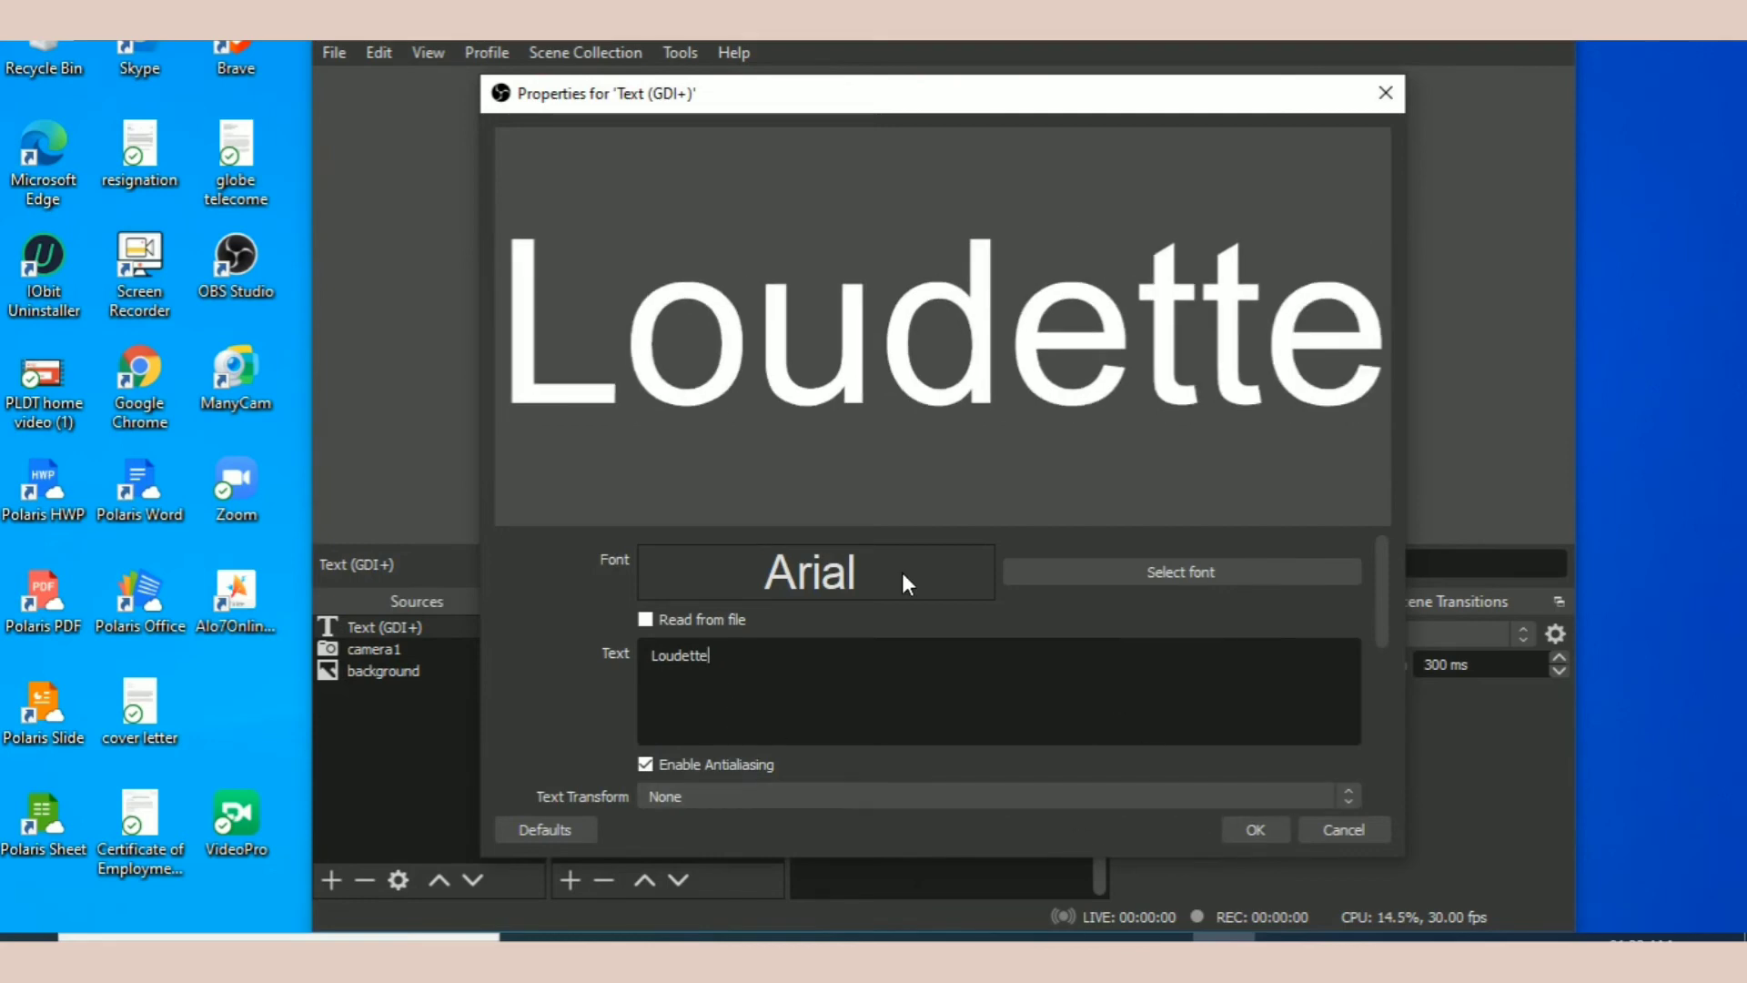
Set the text font to Arial Regular at size 20.
left_click(1279, 571)
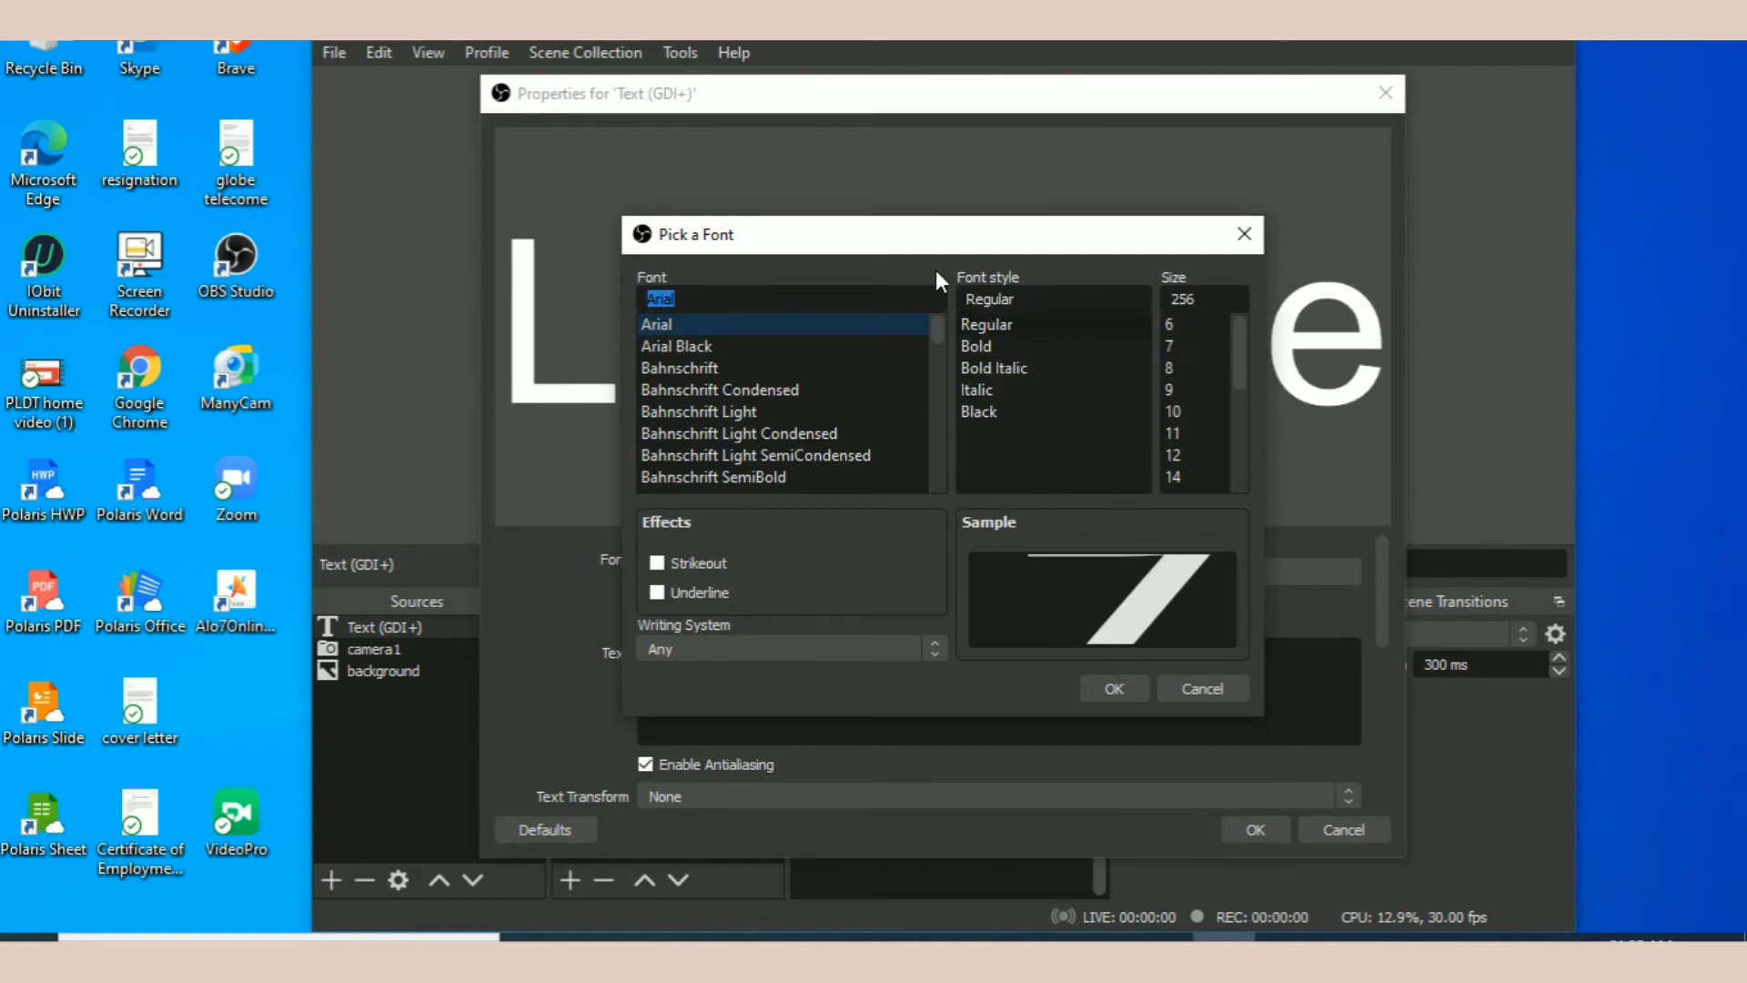
left_click_drag(926, 248, 400, 346)
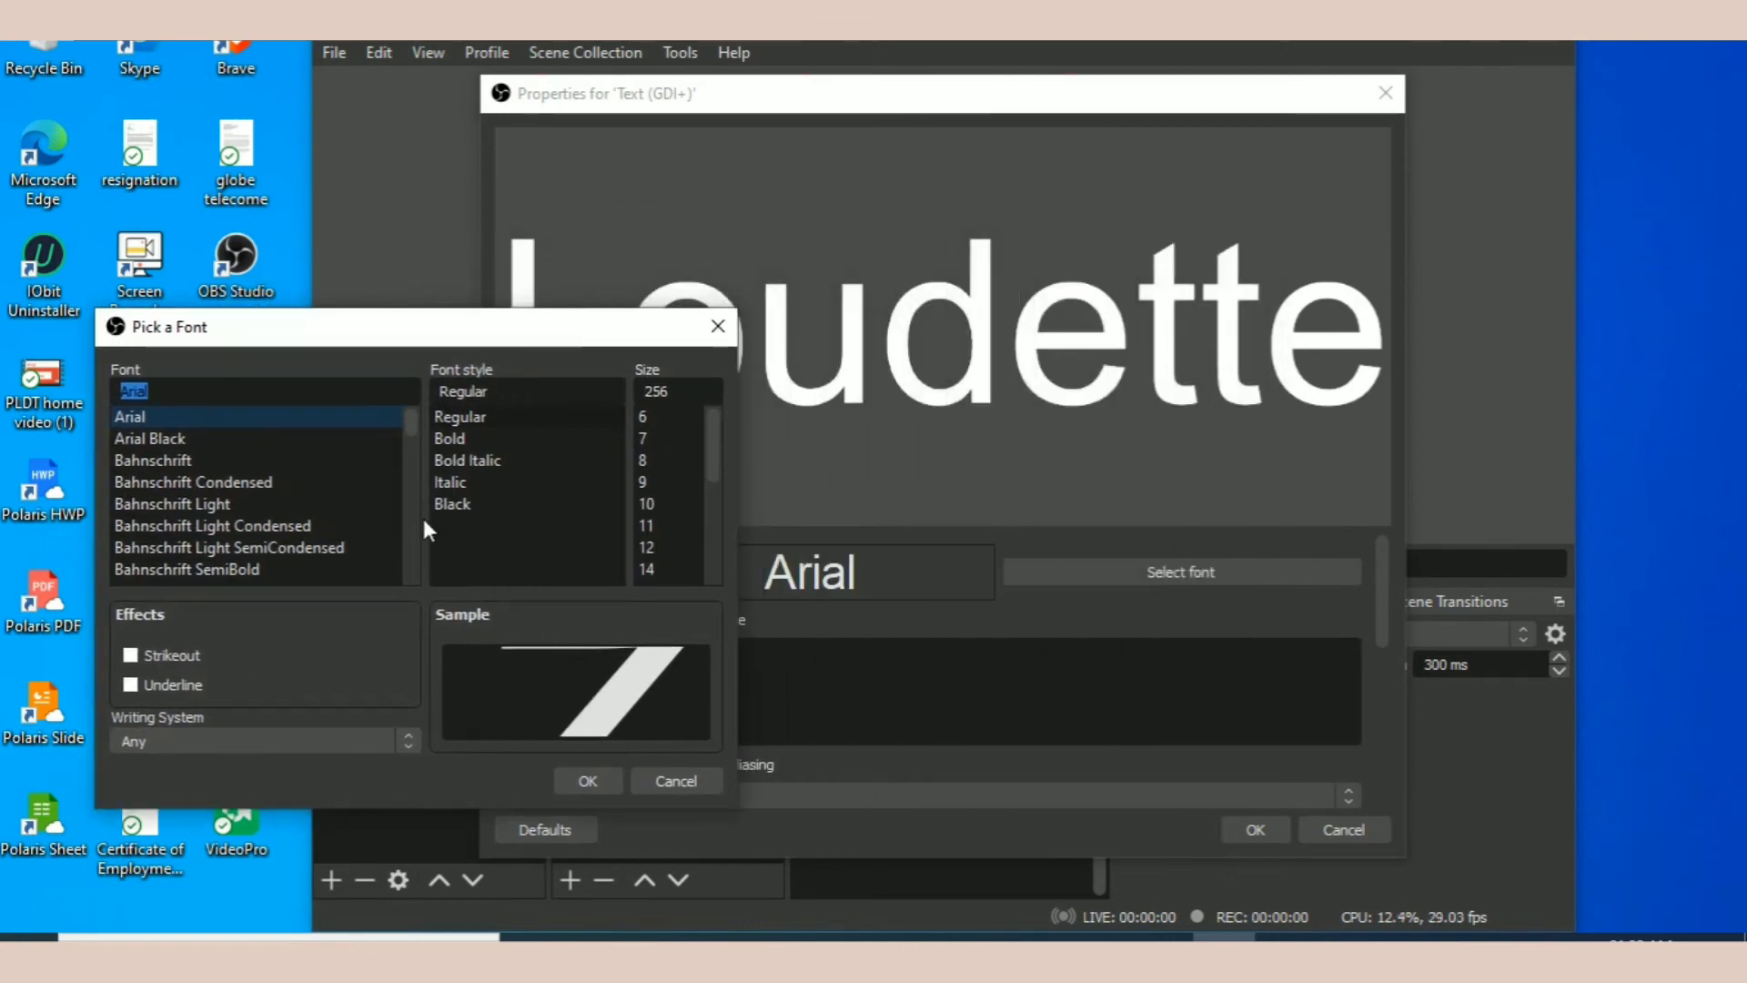
left_click(717, 466)
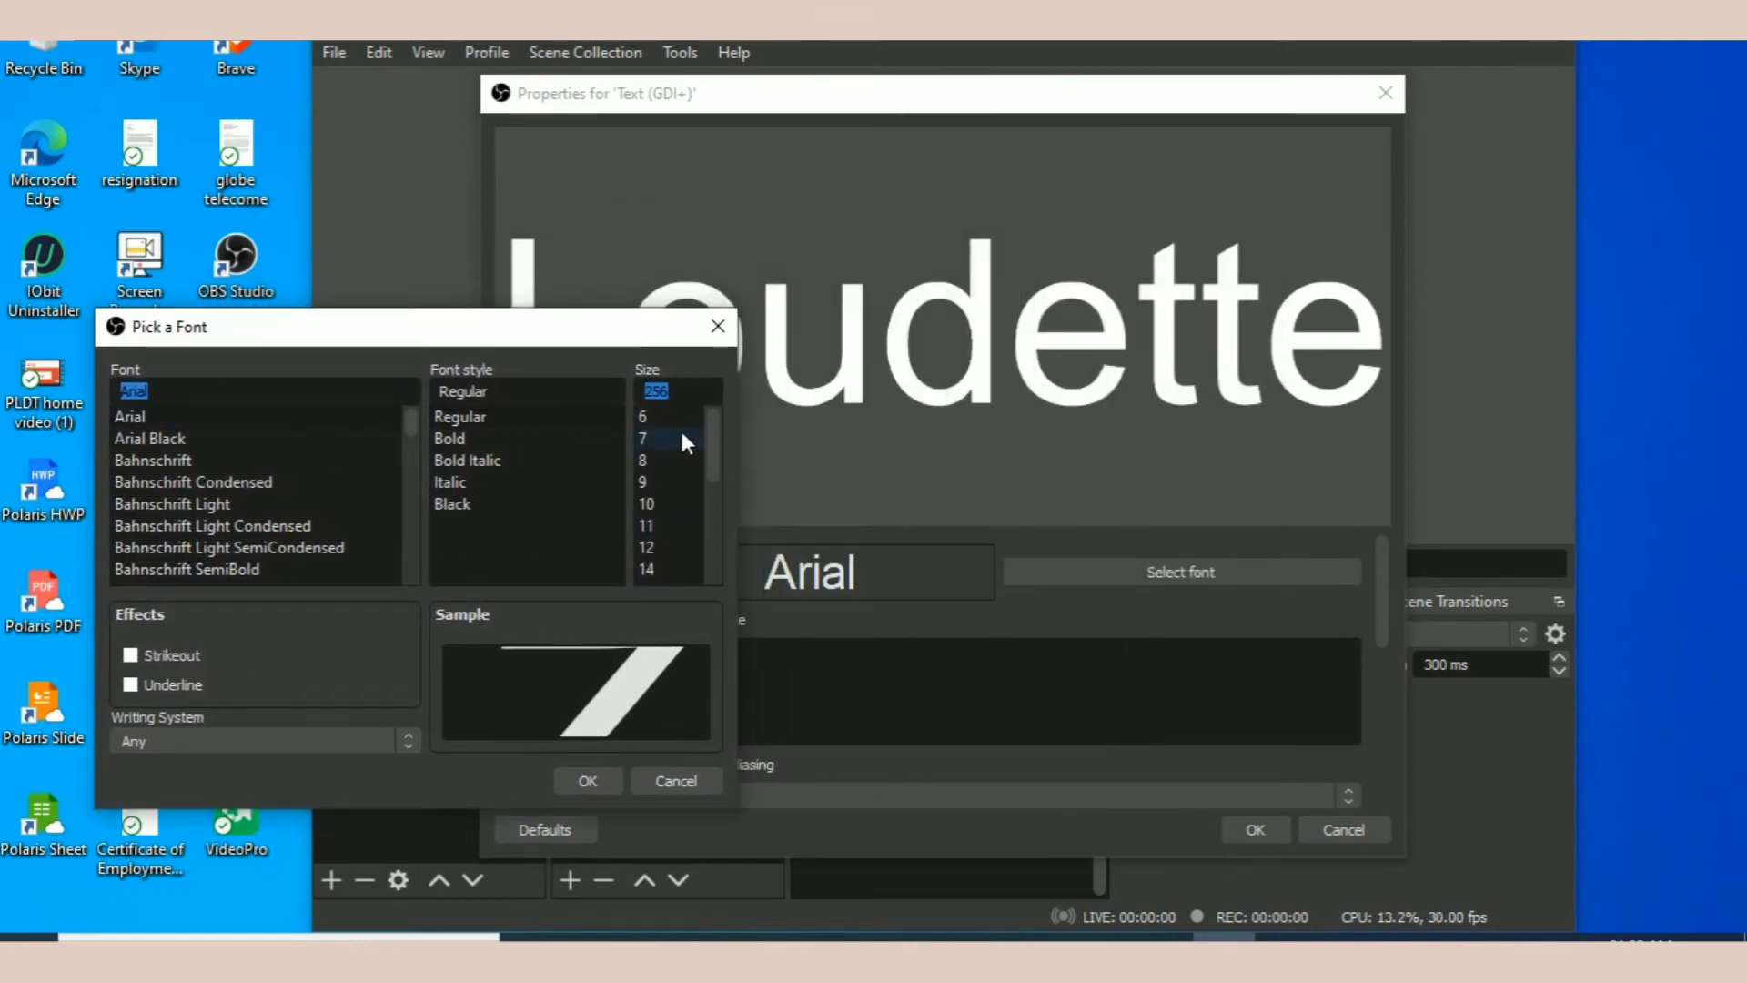
scroll(656, 528, "down", 3)
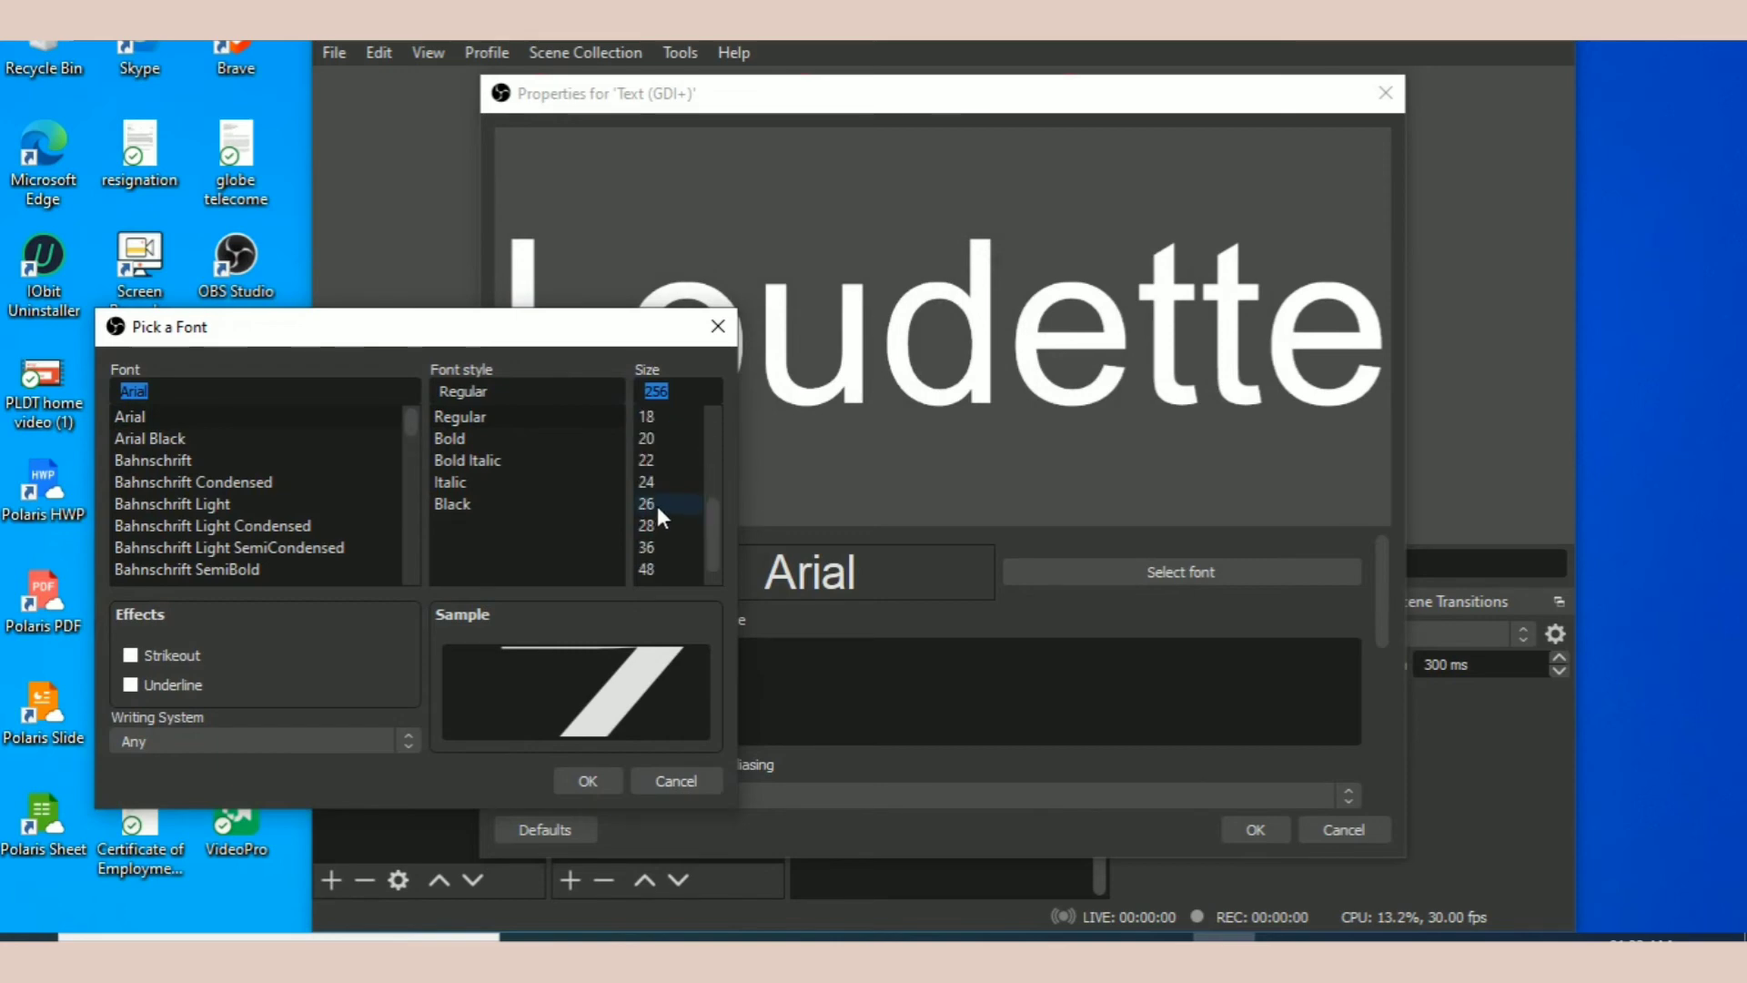
left_click(653, 437)
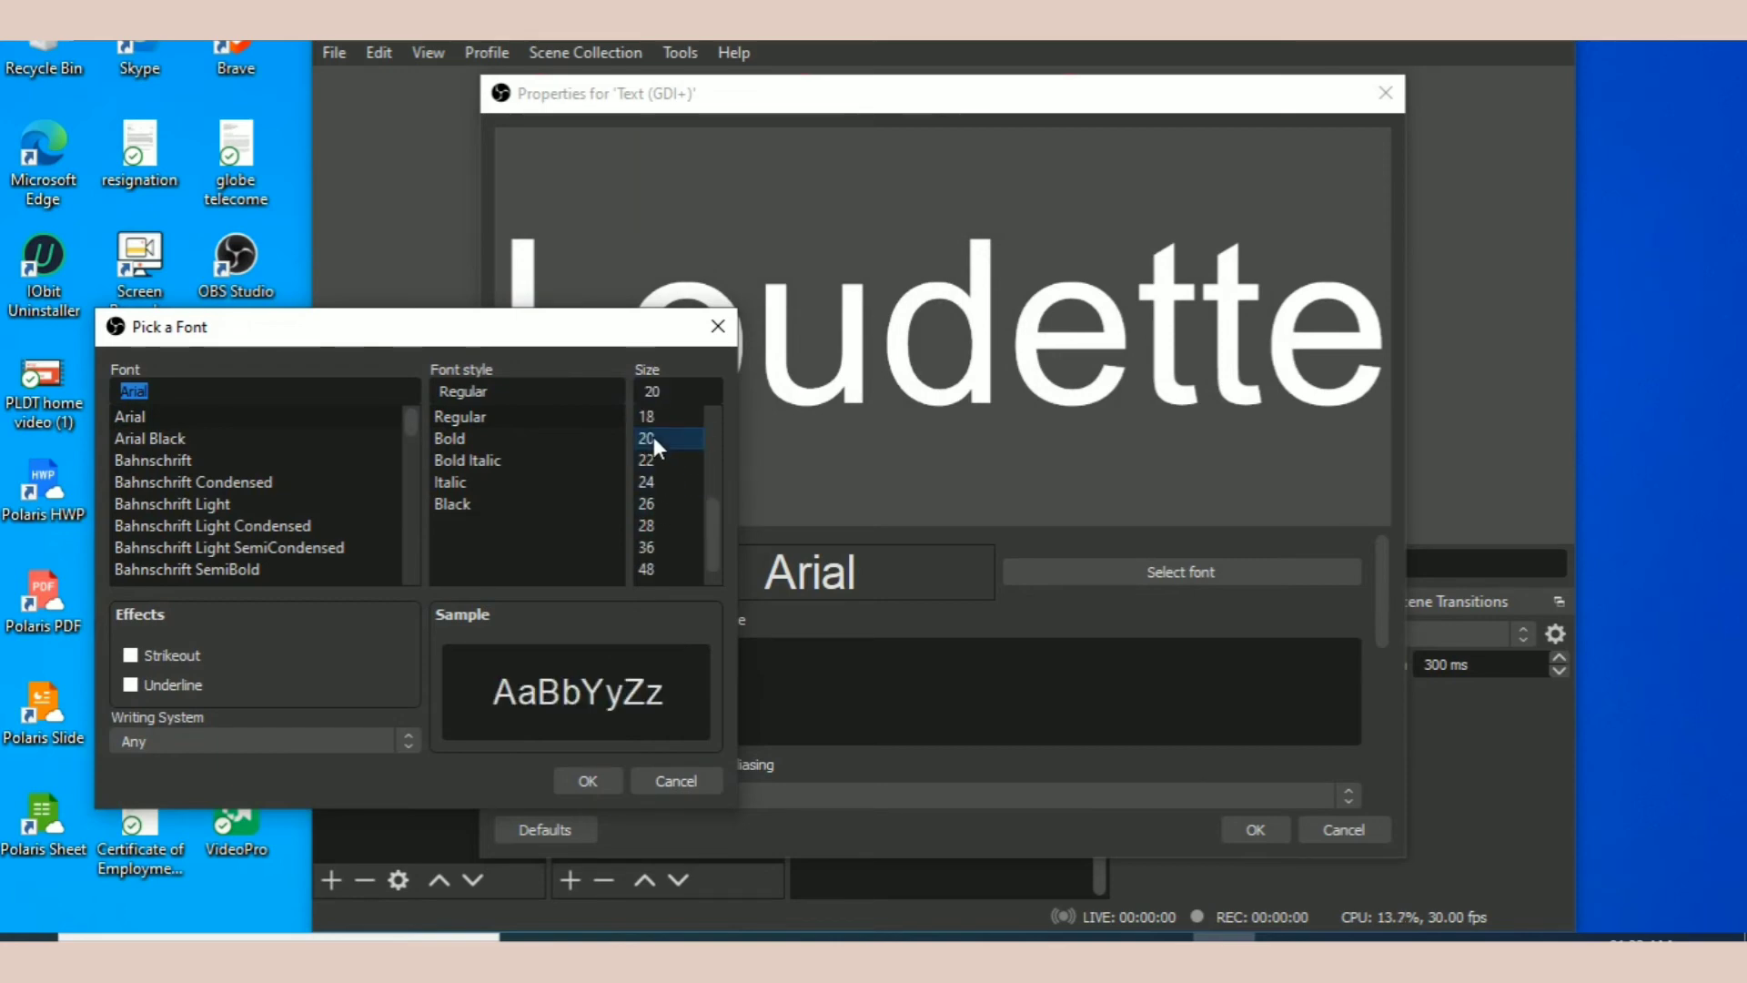
left_click(590, 780)
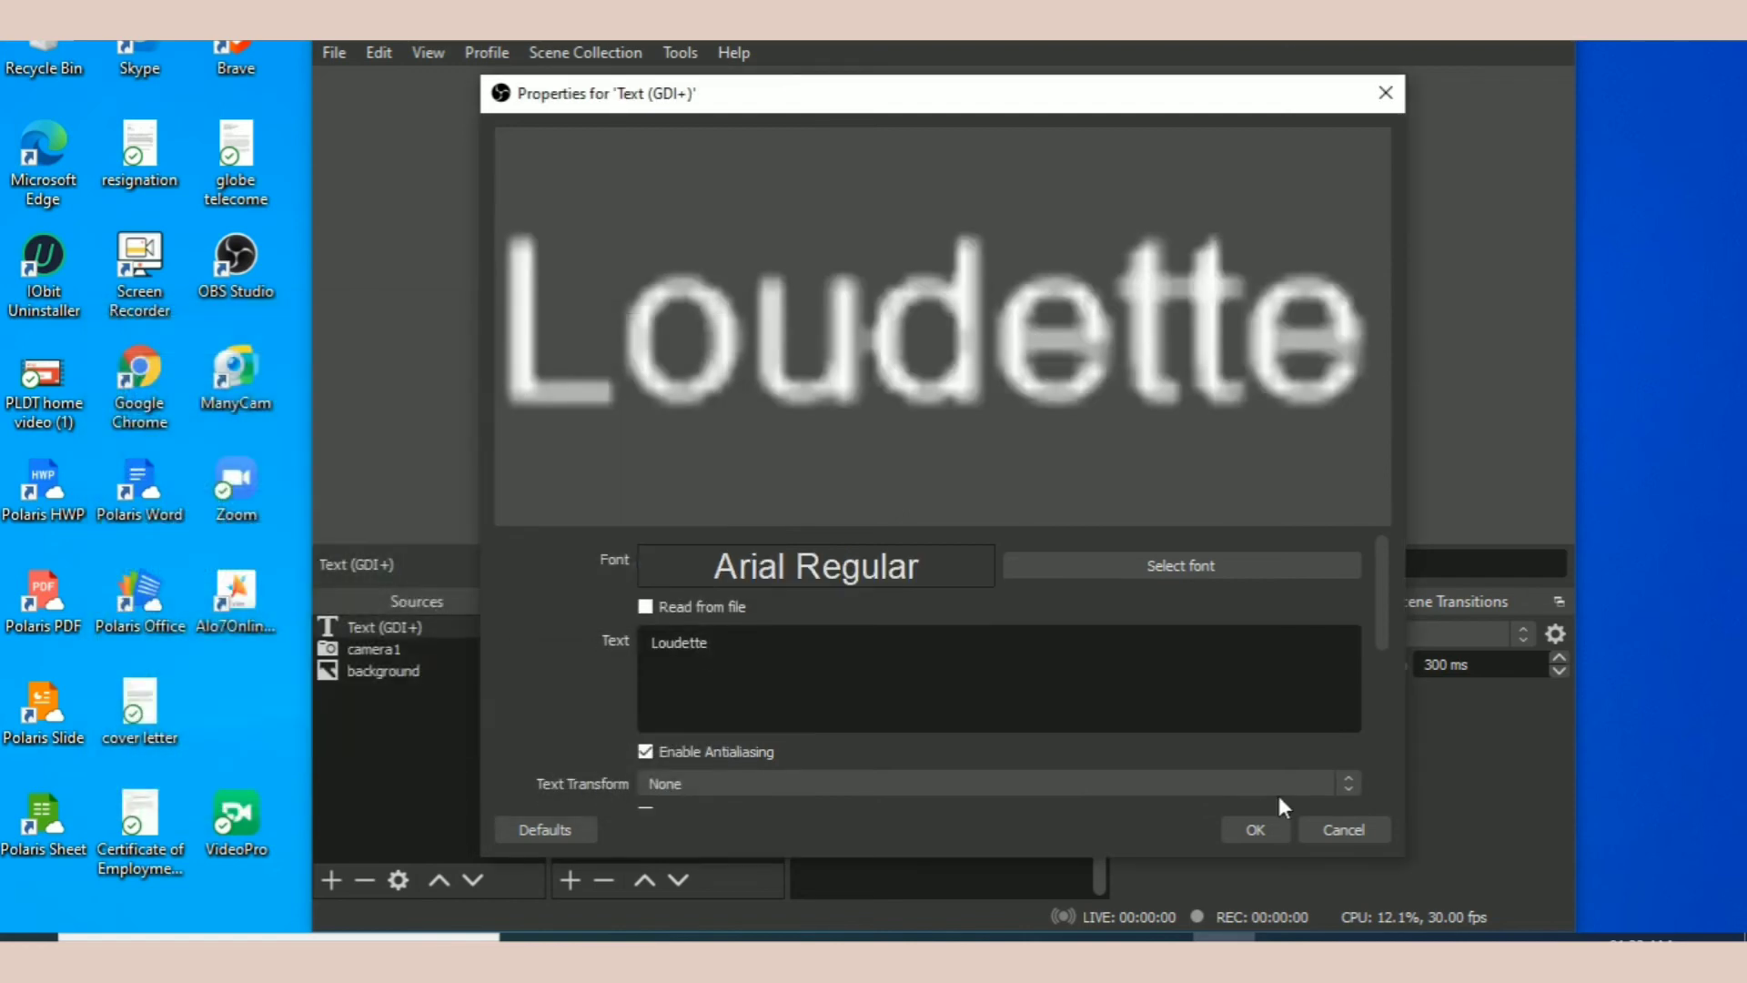
Enlarge and reposition the name text, and move the webcam layer above it.
left_click(1256, 830)
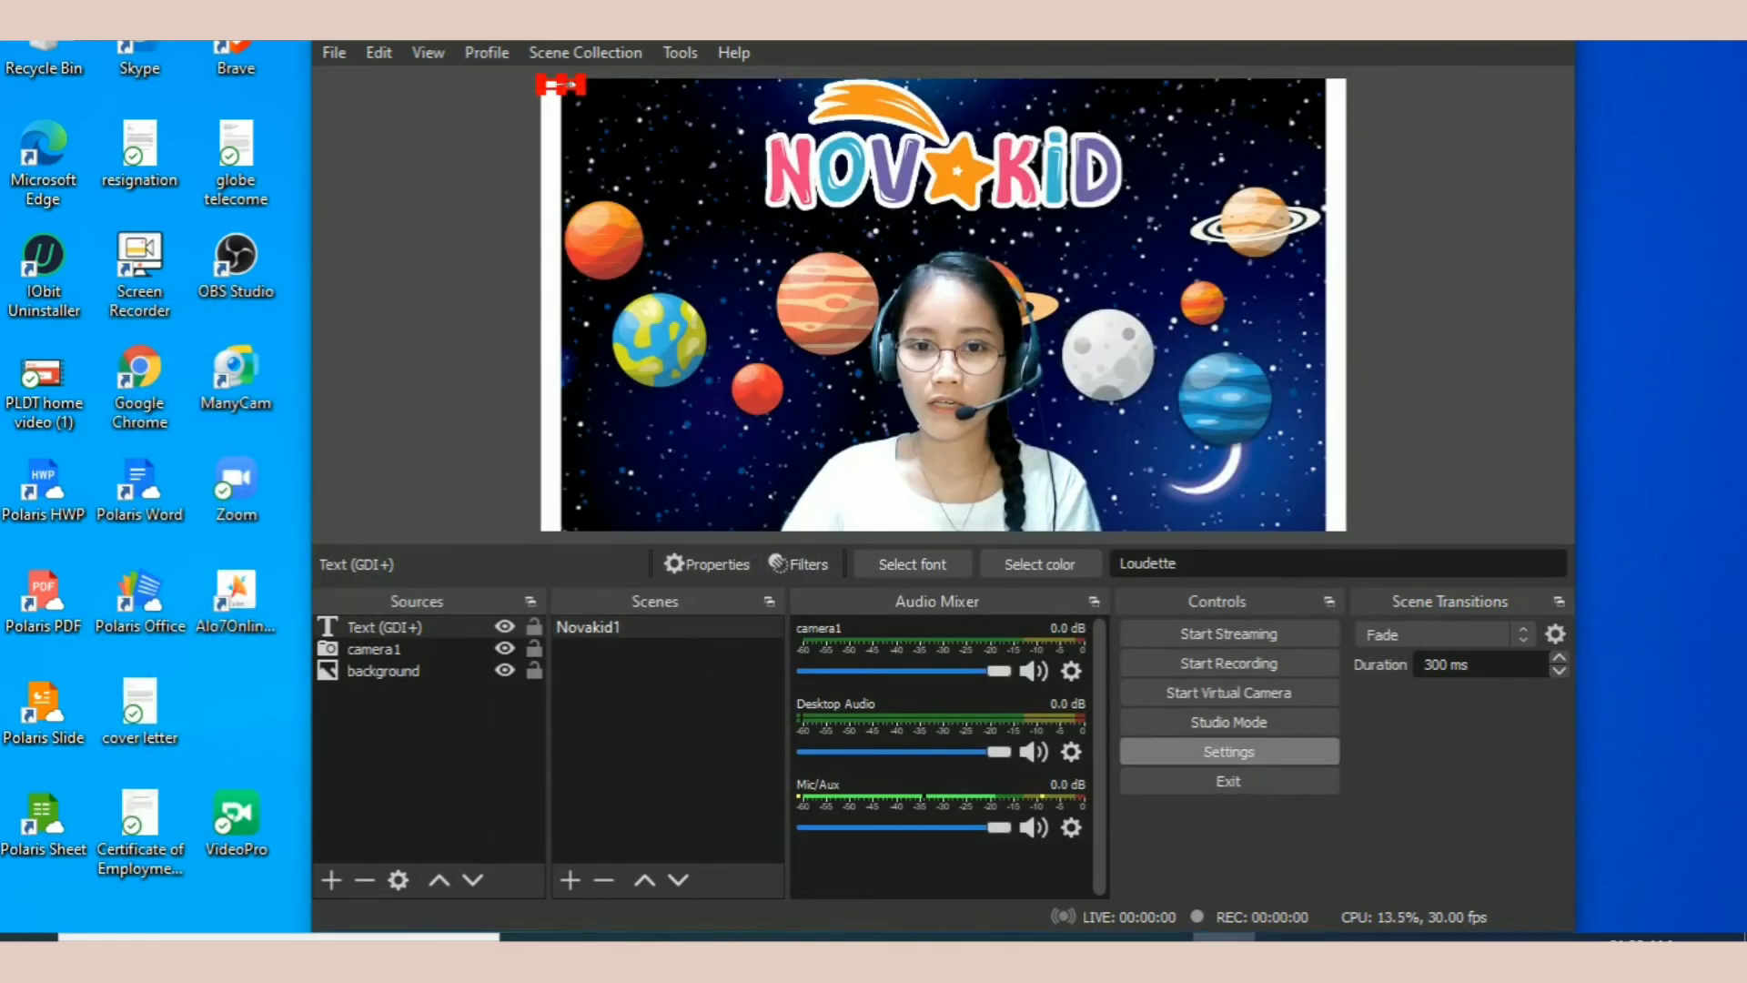
left_click_drag(580, 86, 823, 163)
left_click_drag(701, 116, 690, 417)
key("ctrl+Down")
left_click(651, 341)
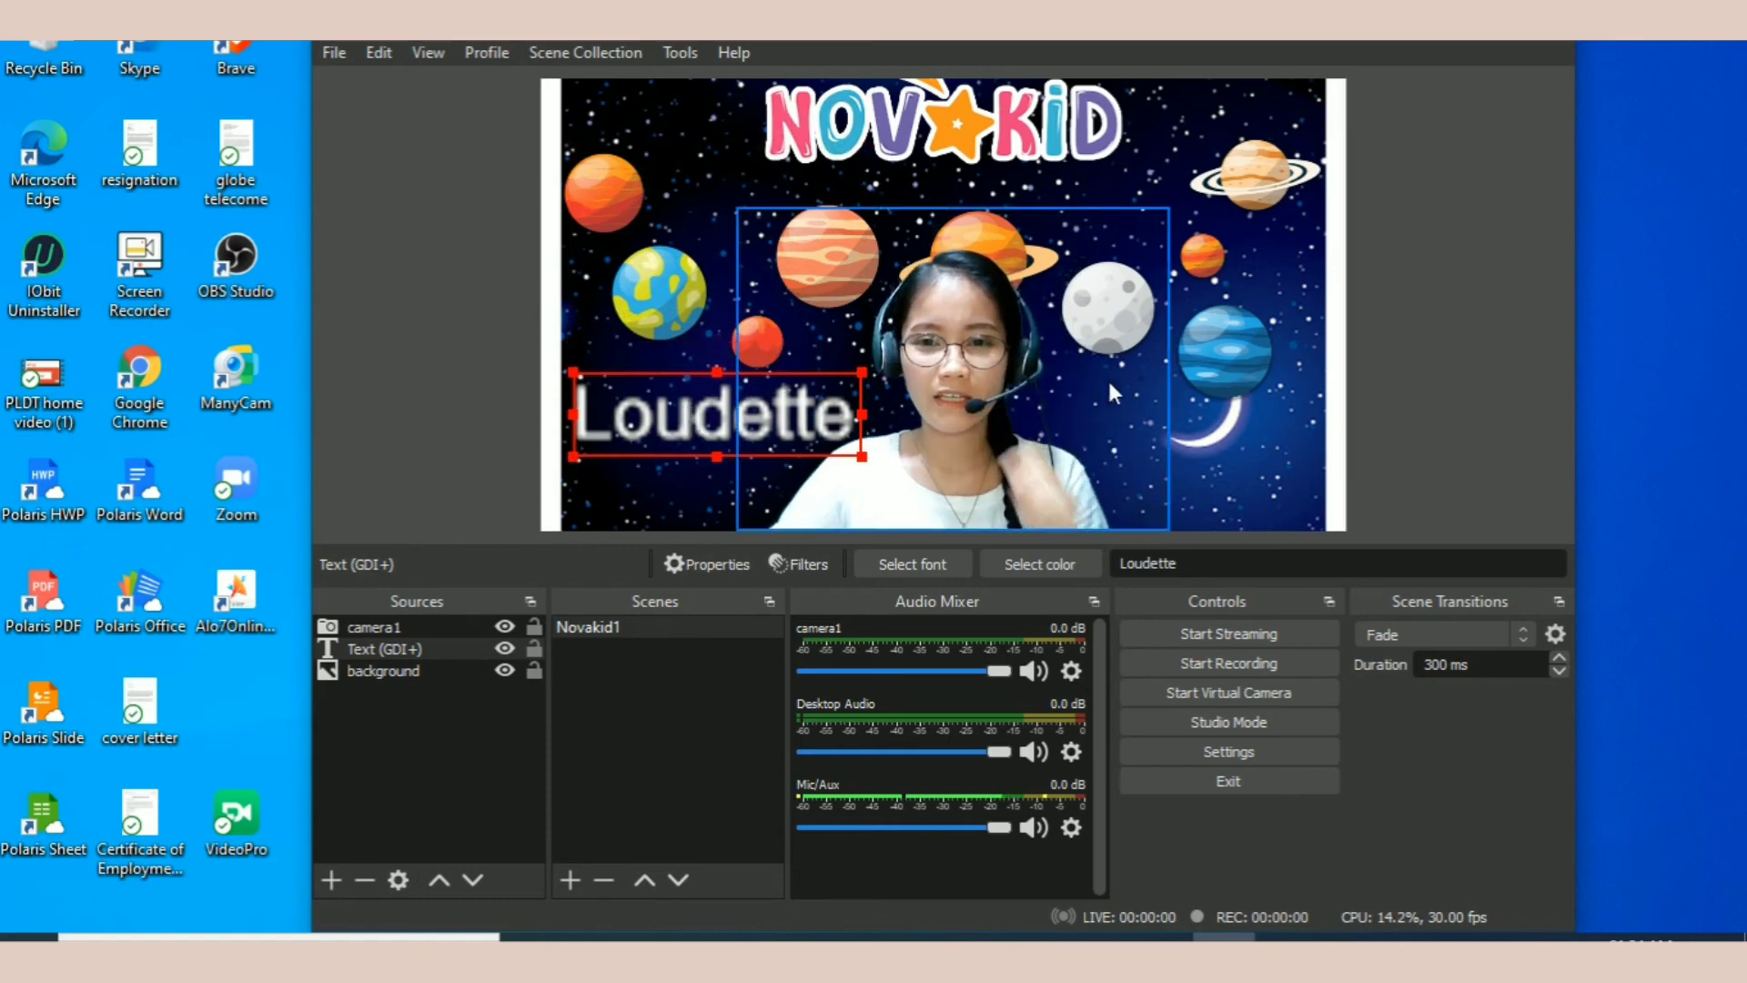
left_click(1516, 384)
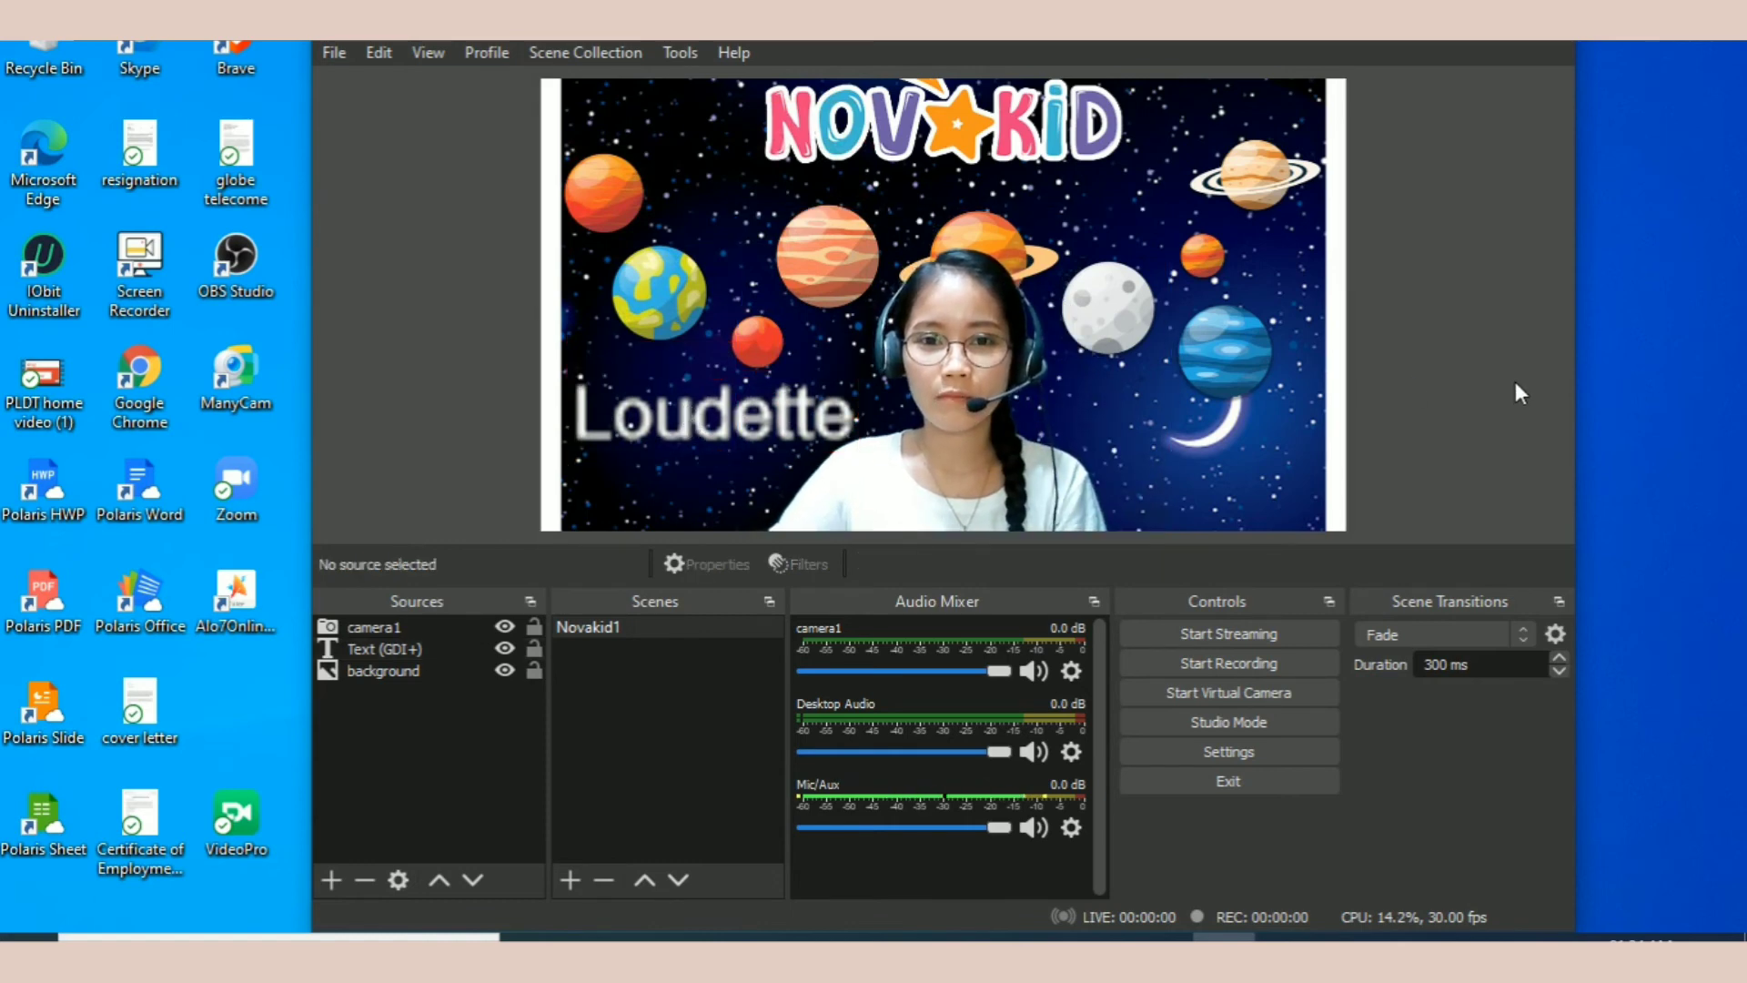
Delete the Text (GDI+) source from the Novakid1 scene.
left_click(369, 648)
right_click(369, 646)
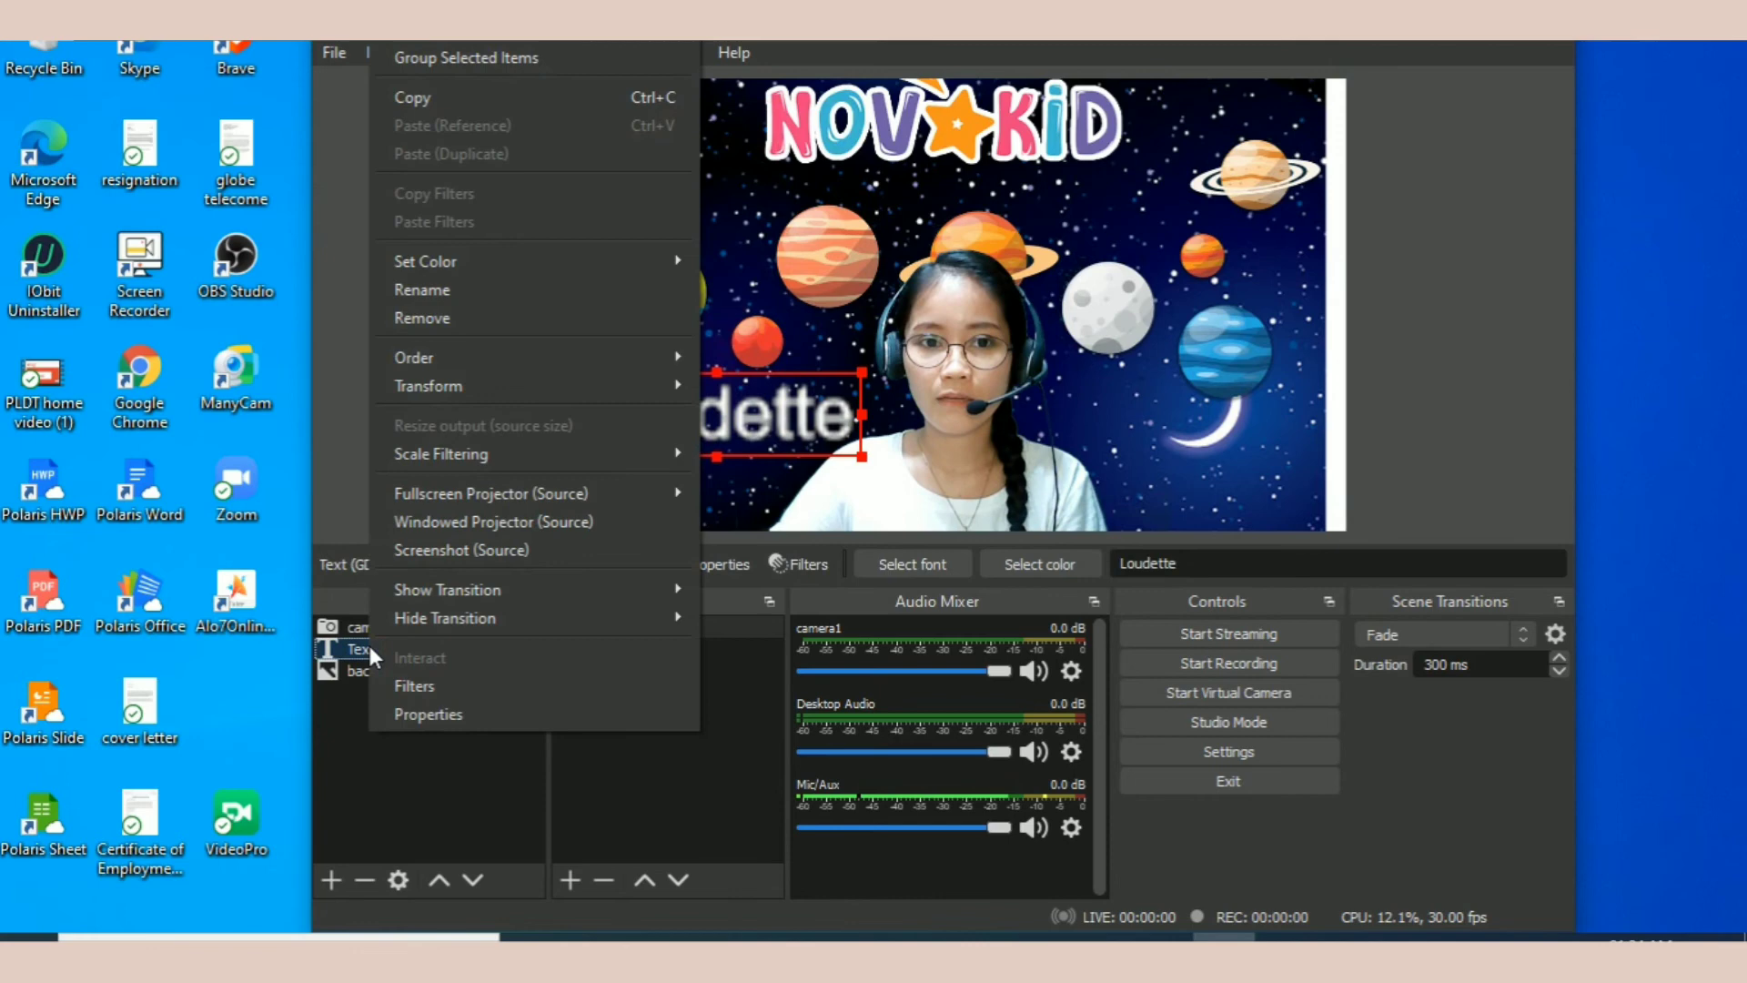
left_click(414, 326)
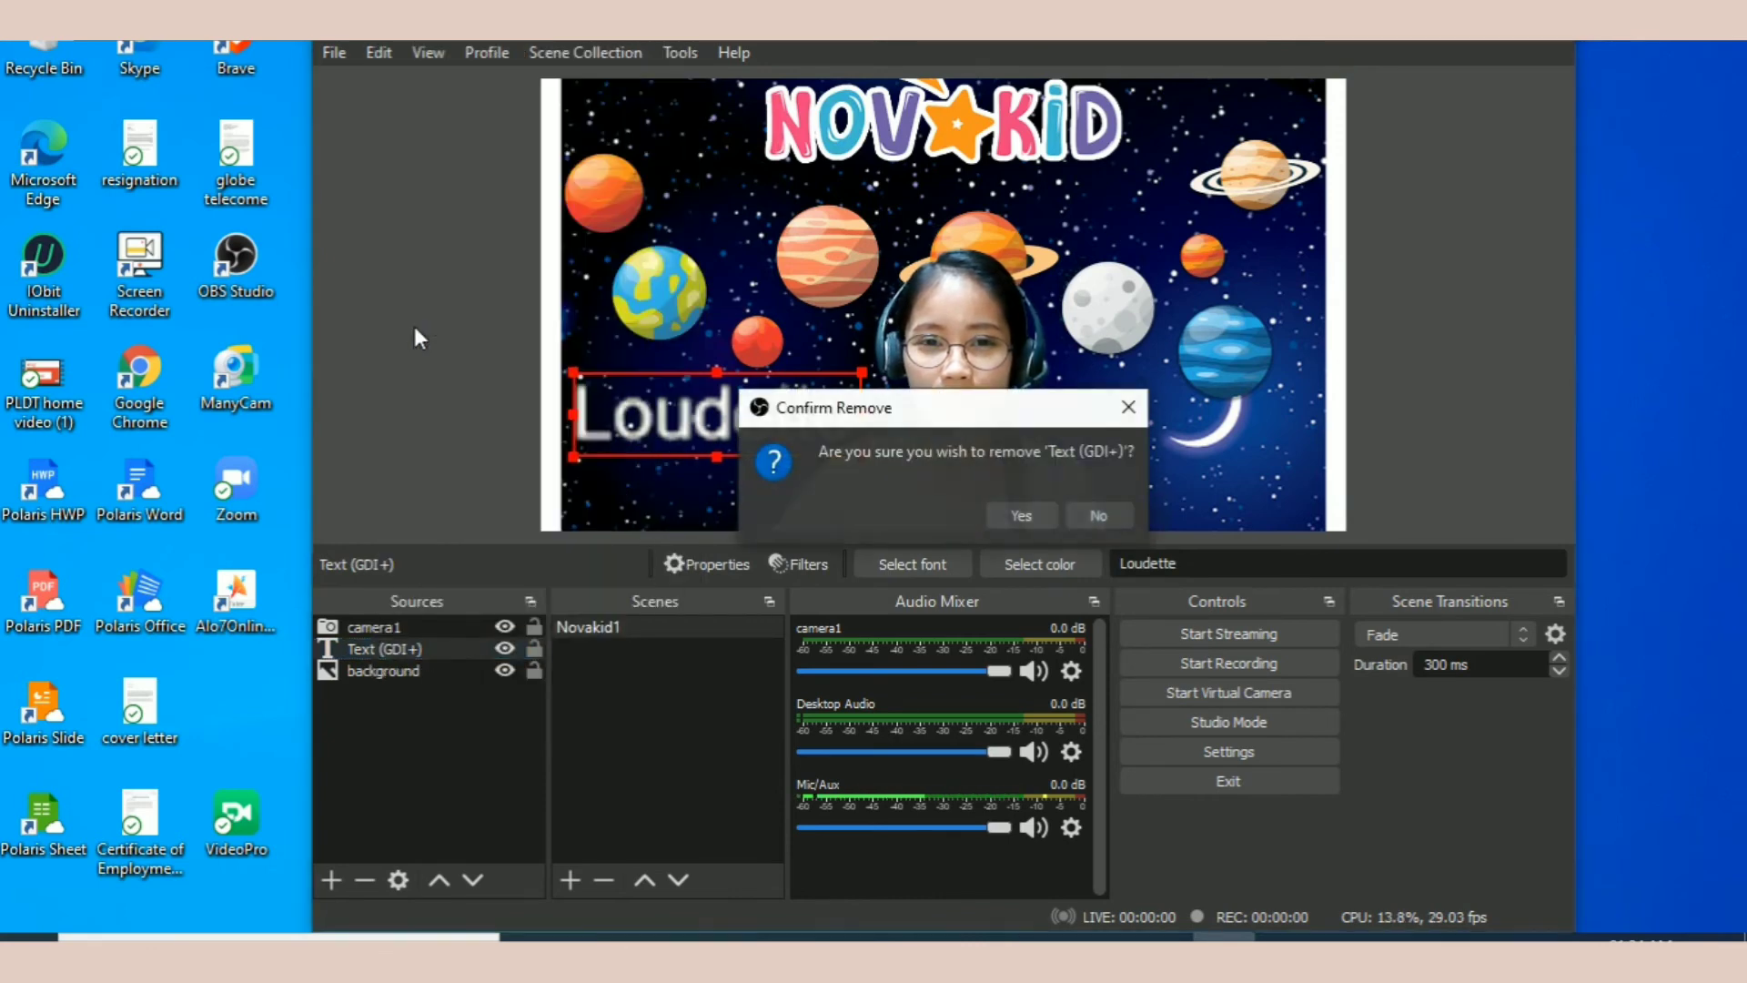
left_click(1020, 516)
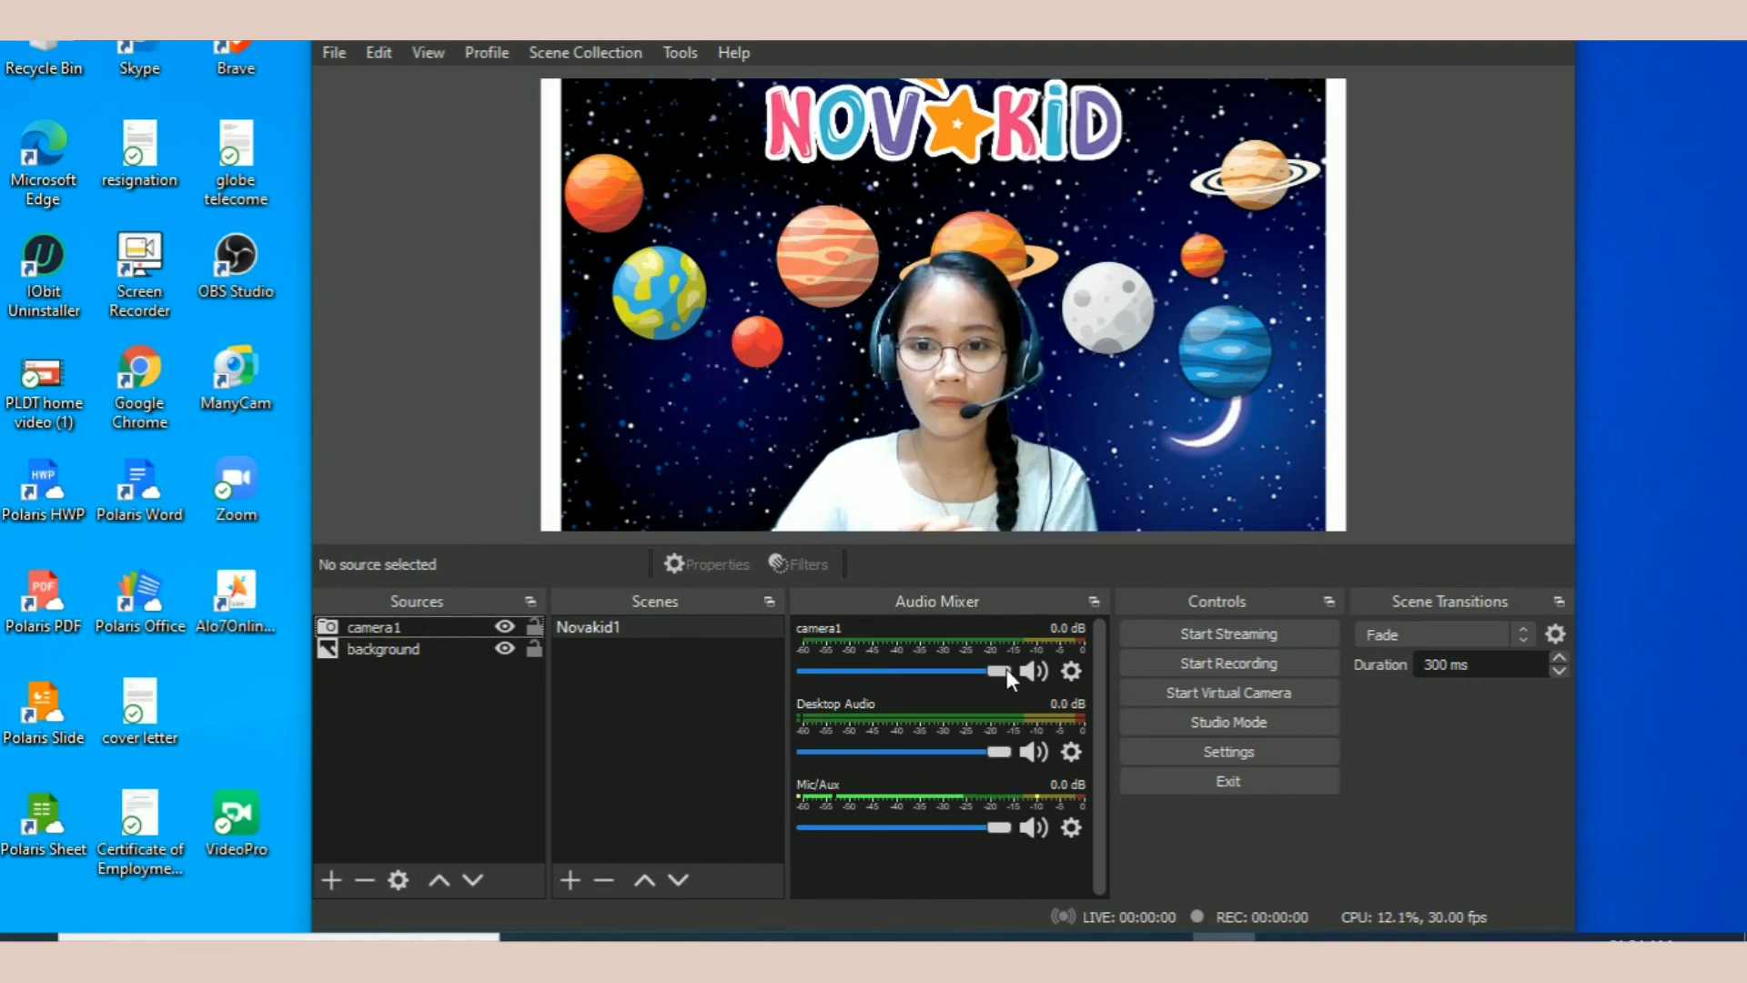
Check the VirtualCam options under Tools, then start the virtual camera output.
left_click(675, 53)
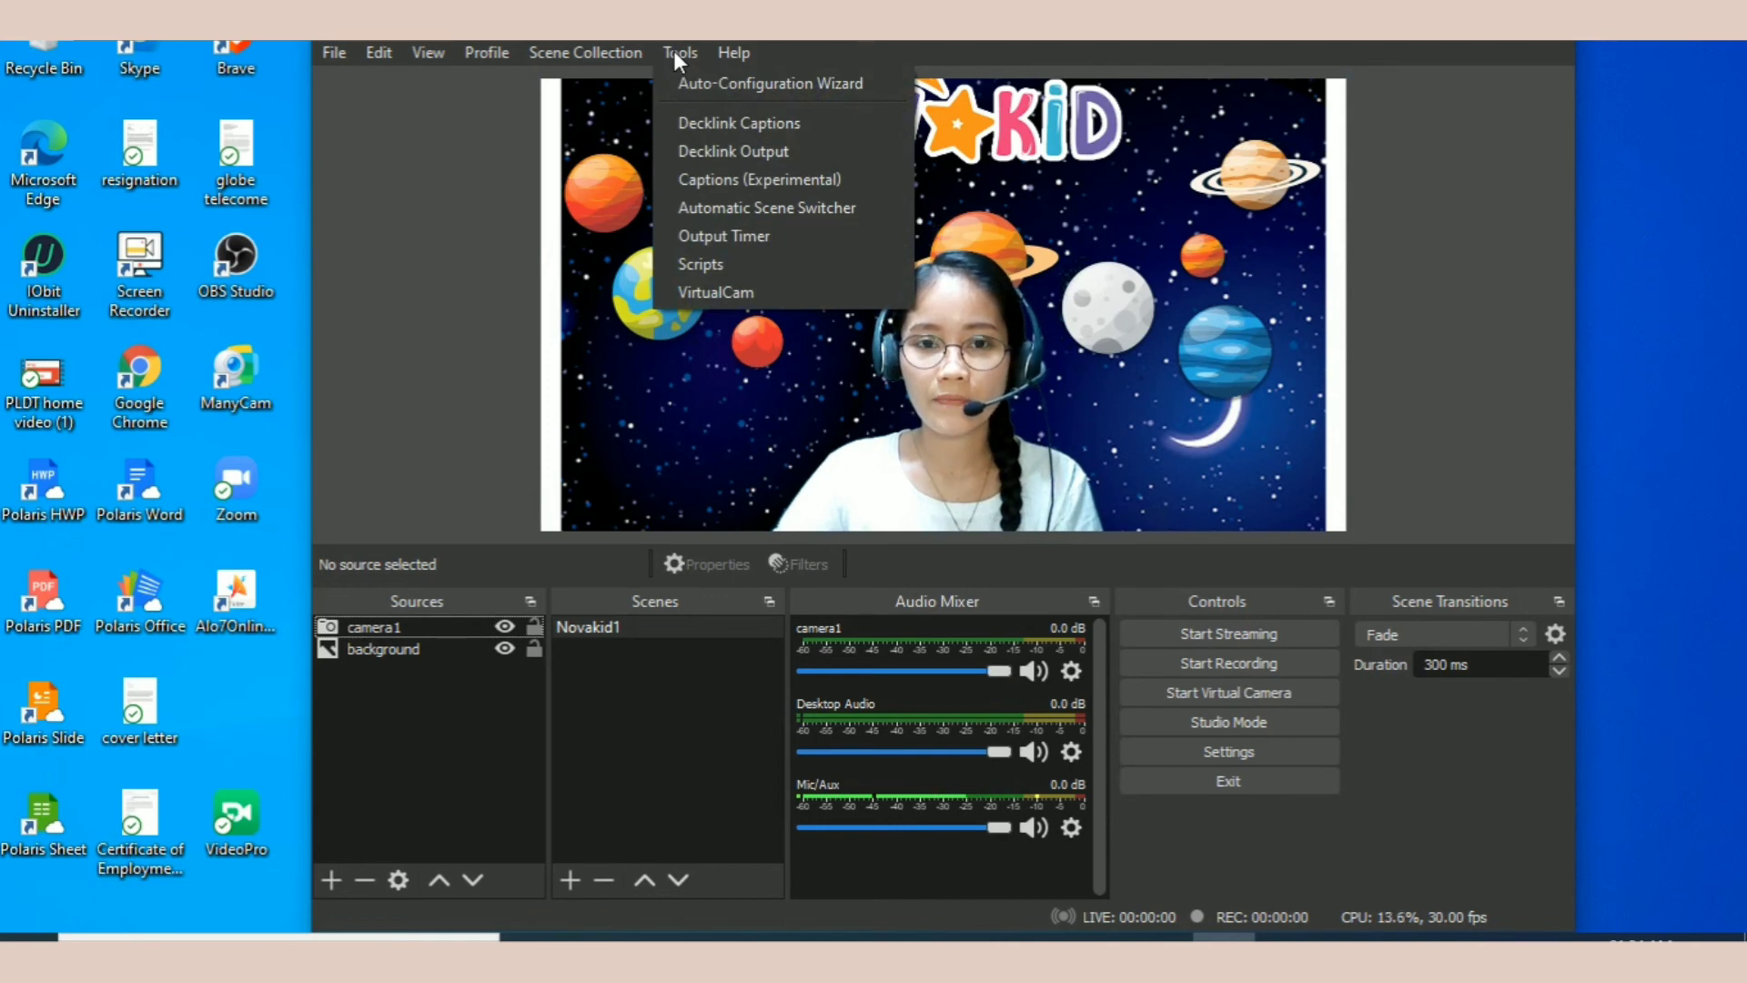
left_click(706, 293)
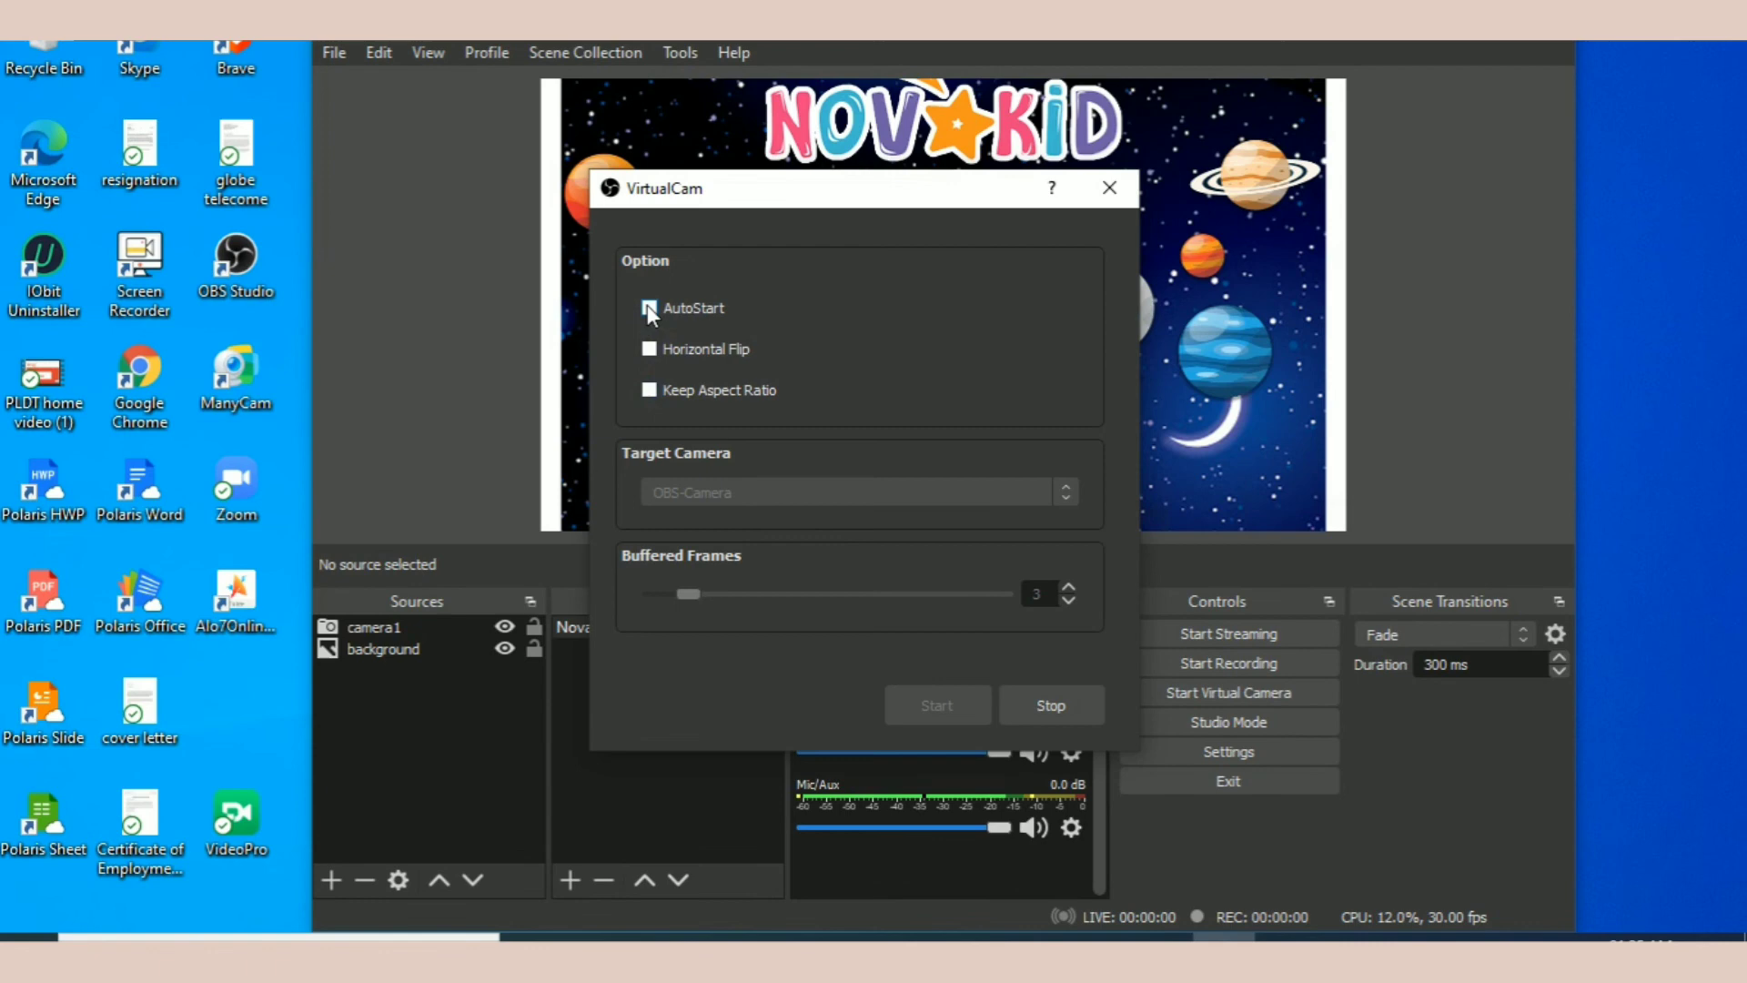
left_click(1110, 200)
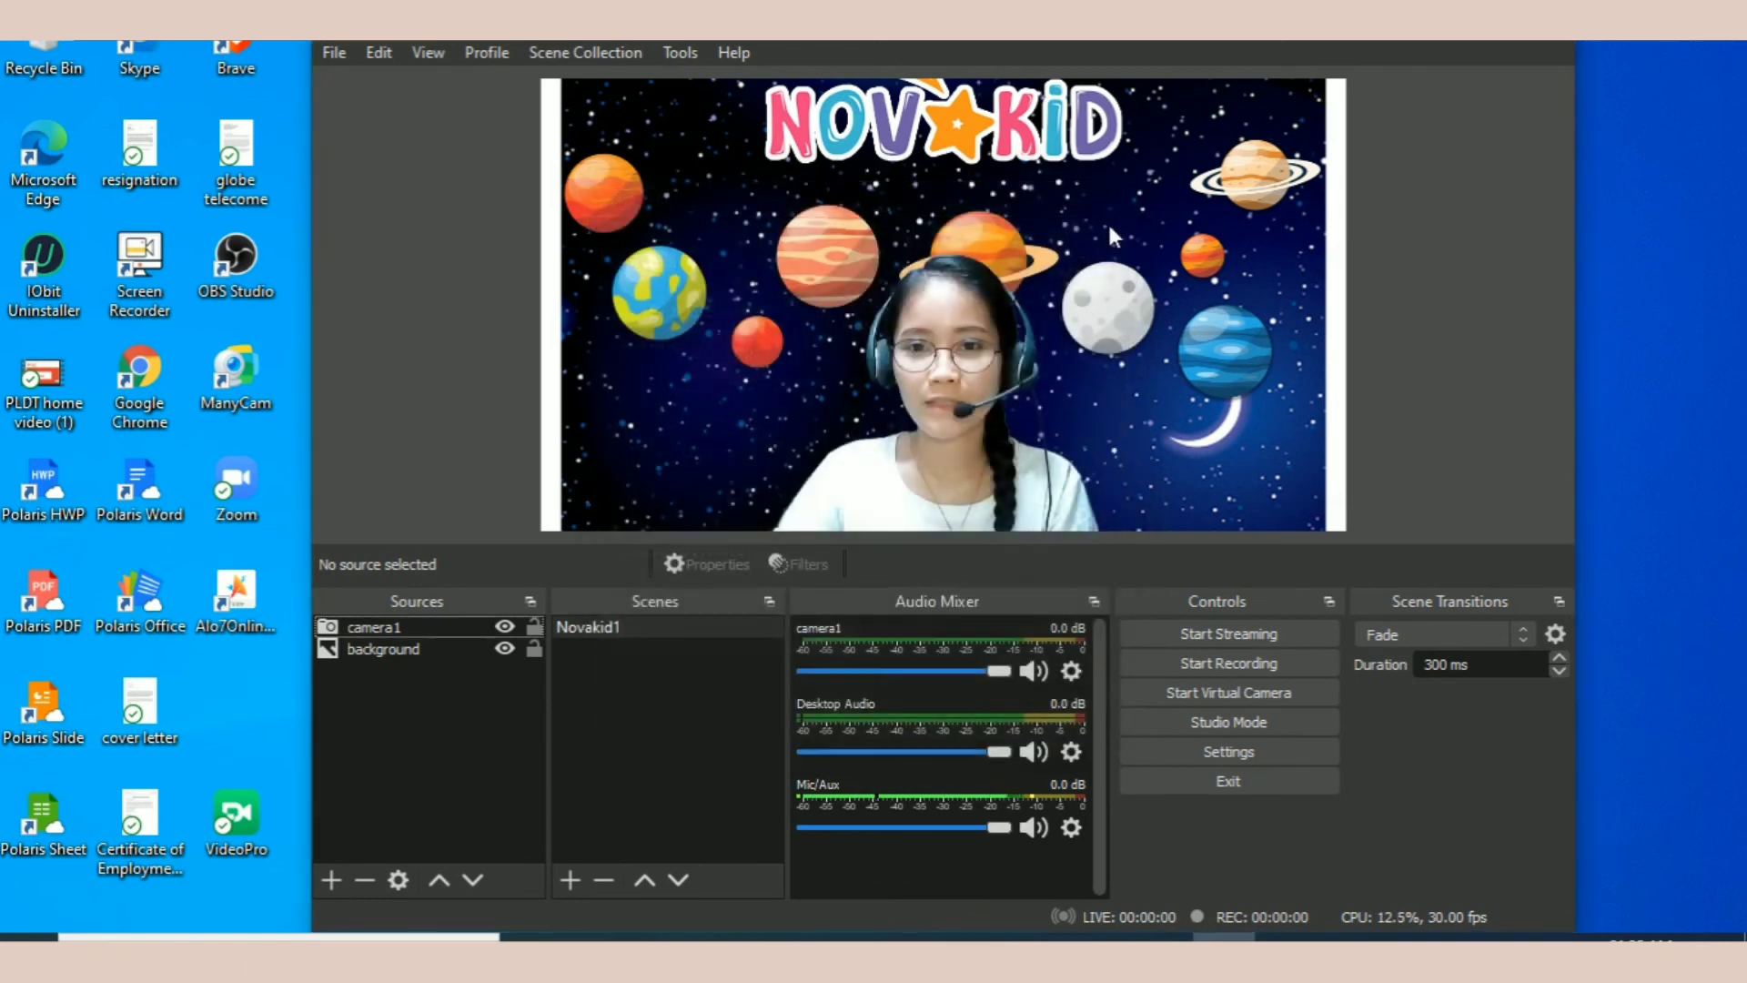
left_click(1254, 695)
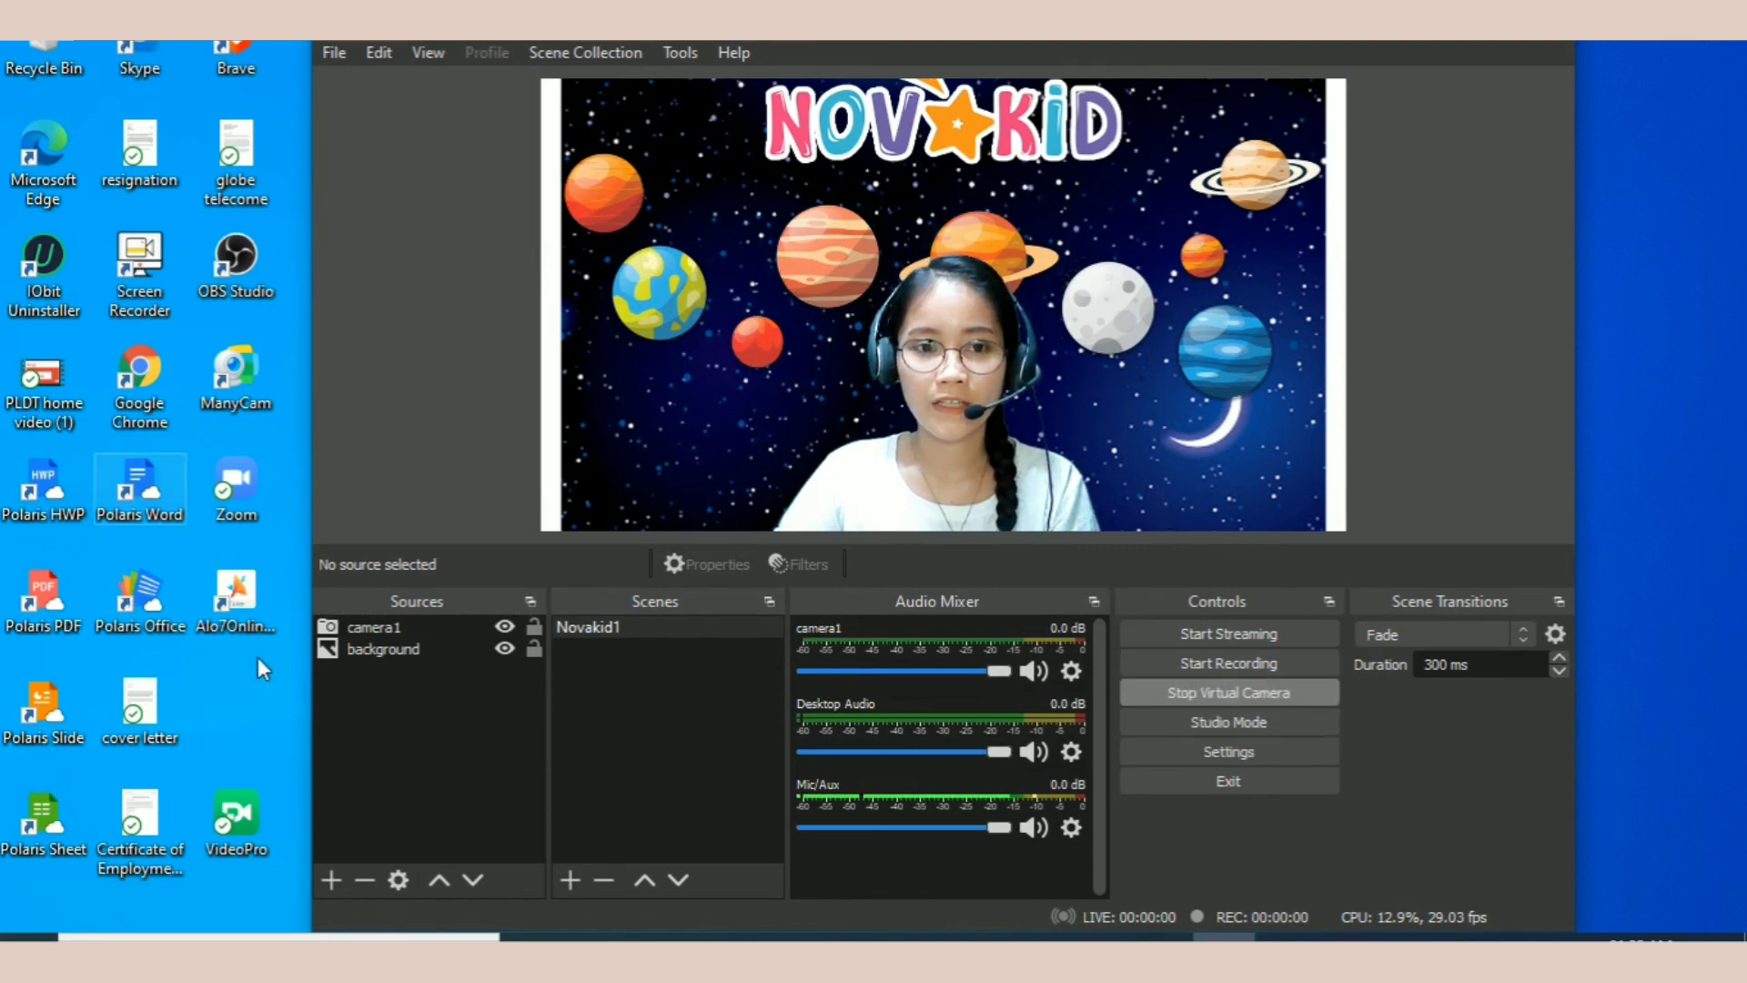
Minimise OBS, launch Zoom and go to its Video settings.
left_click(1509, 41)
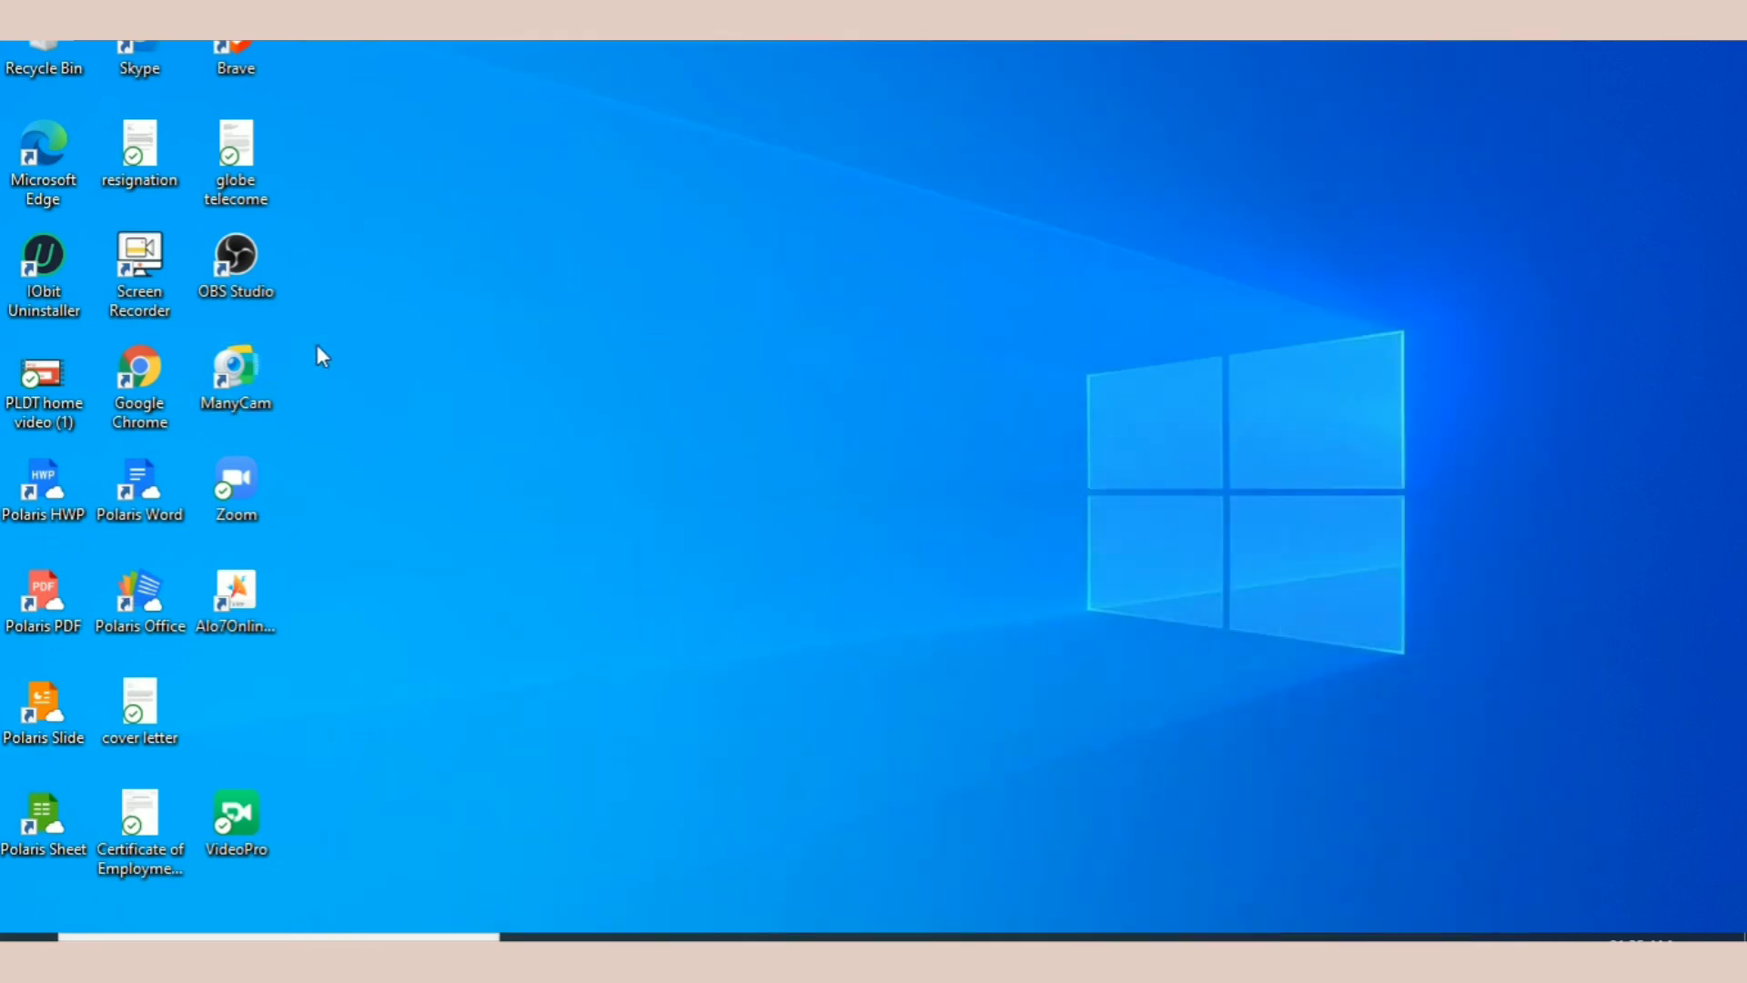
double_click(235, 483)
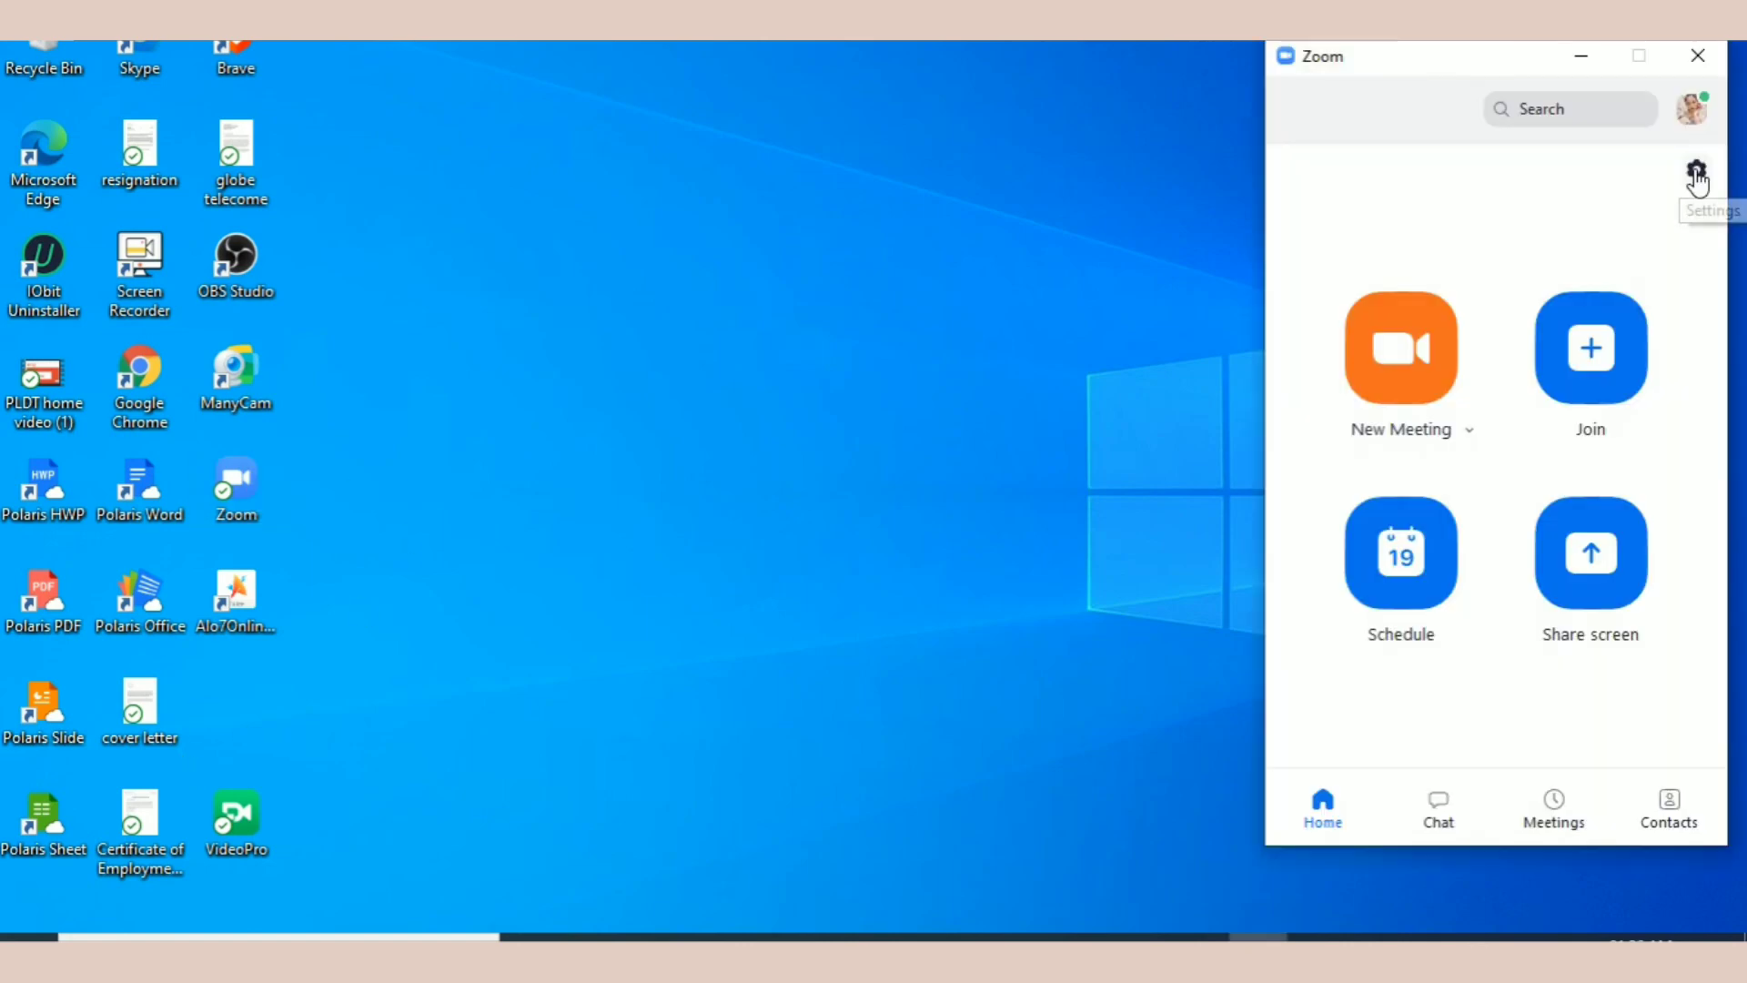
left_click(1696, 172)
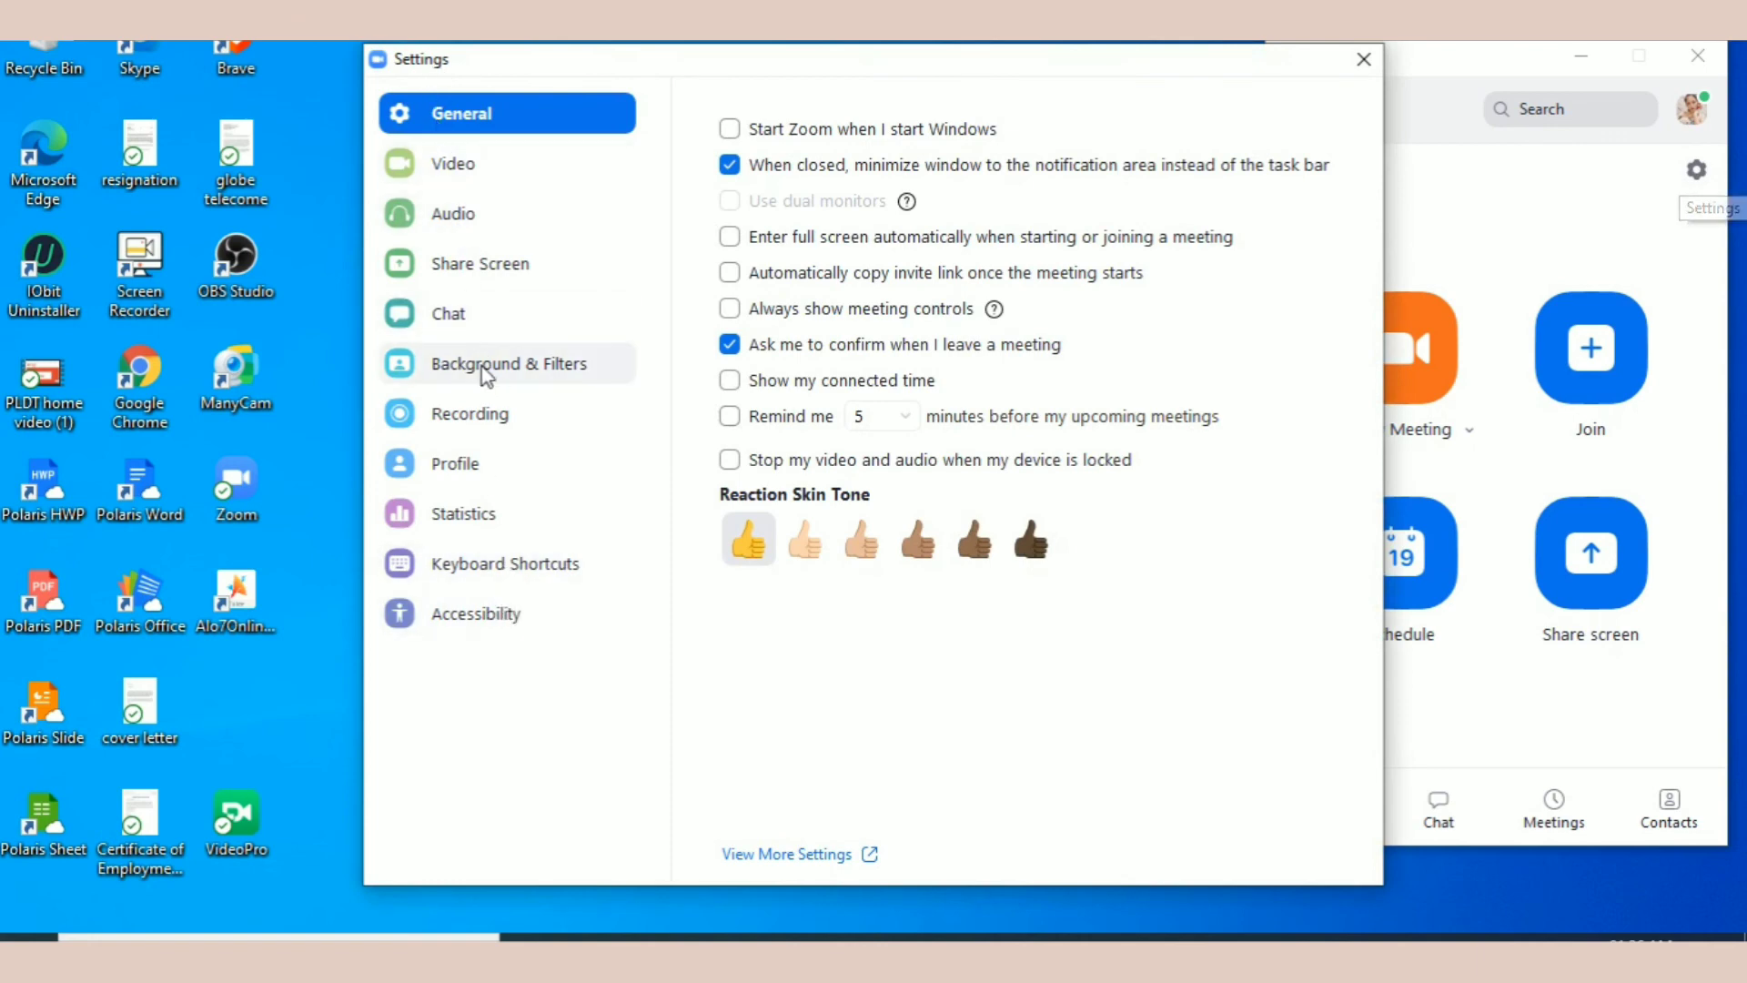
left_click(485, 168)
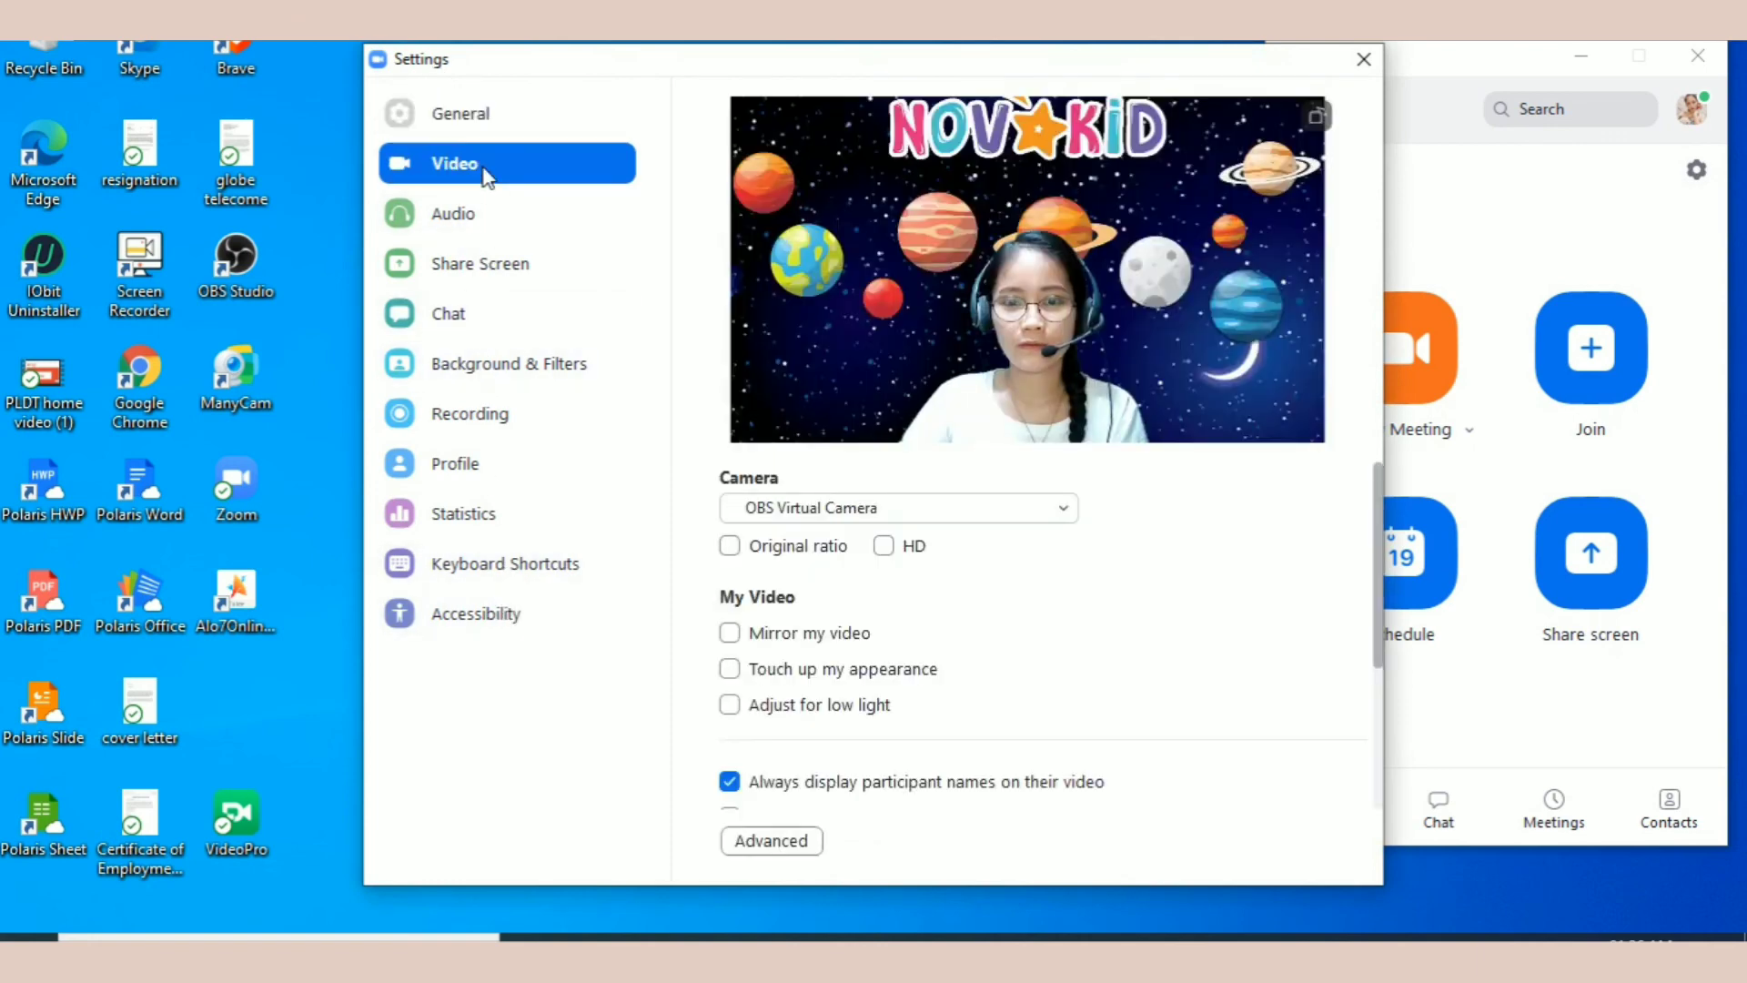
Keep OBS Virtual Camera as Zoom's camera and review the Novakid scene preview.
left_click(985, 510)
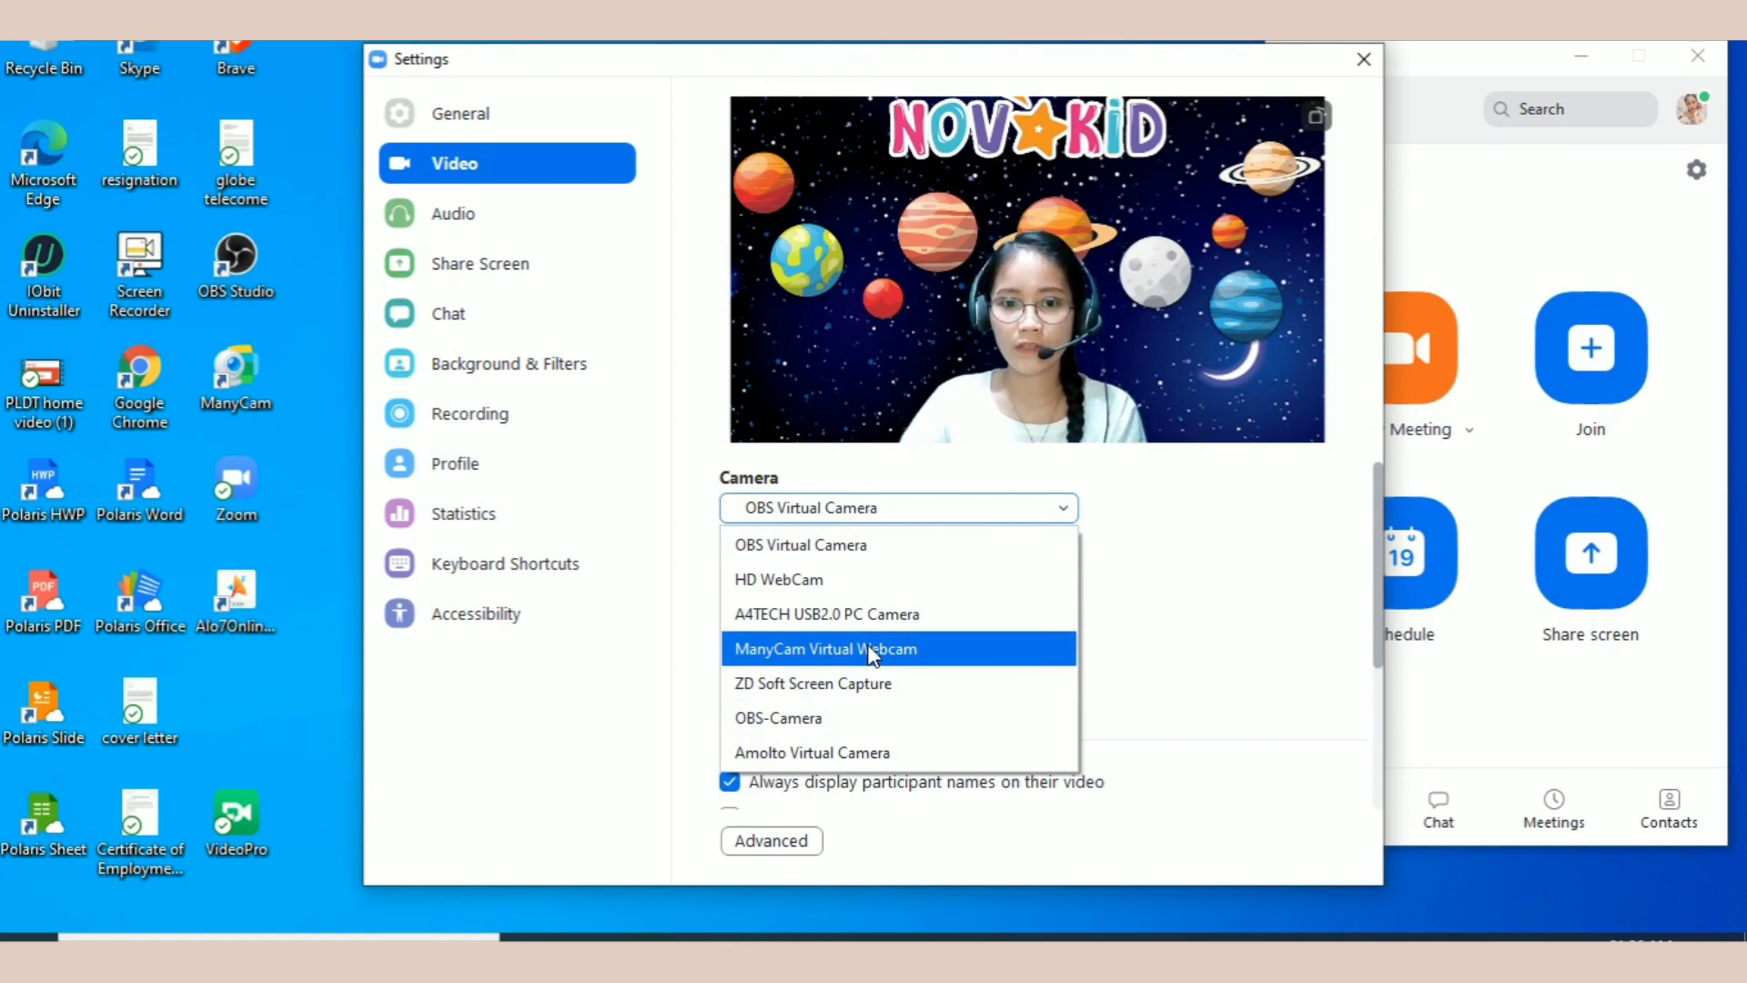
left_click(1264, 641)
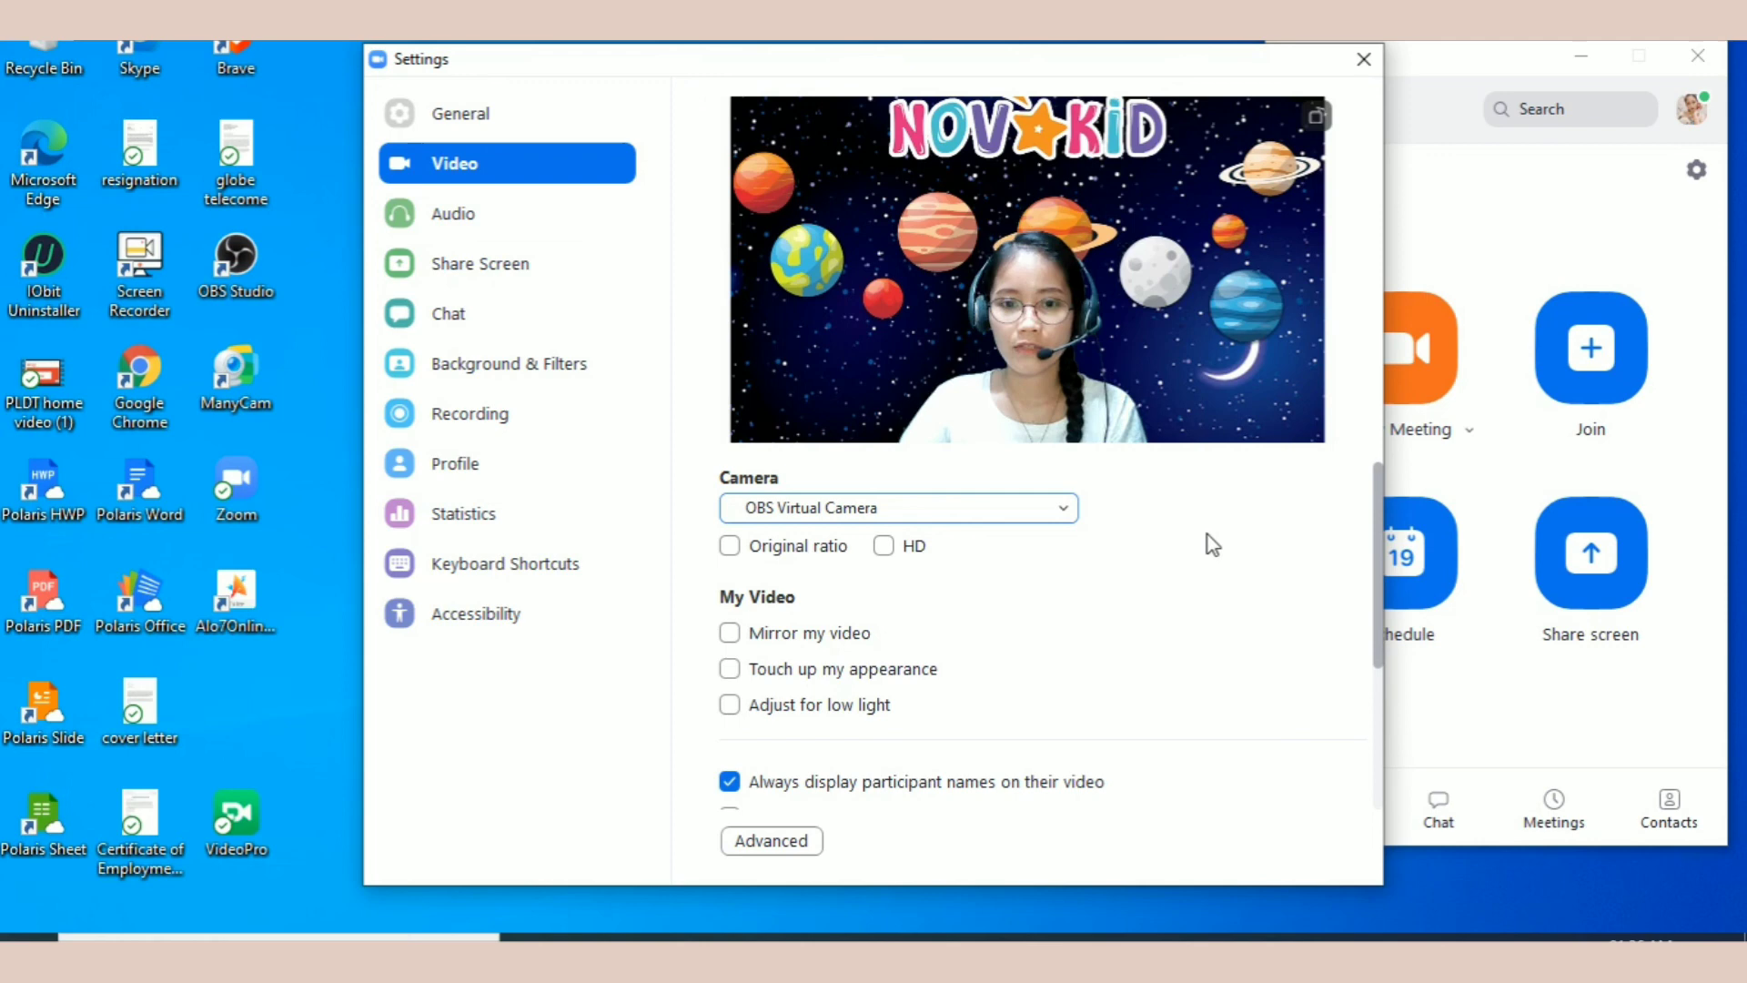
left_click(908, 510)
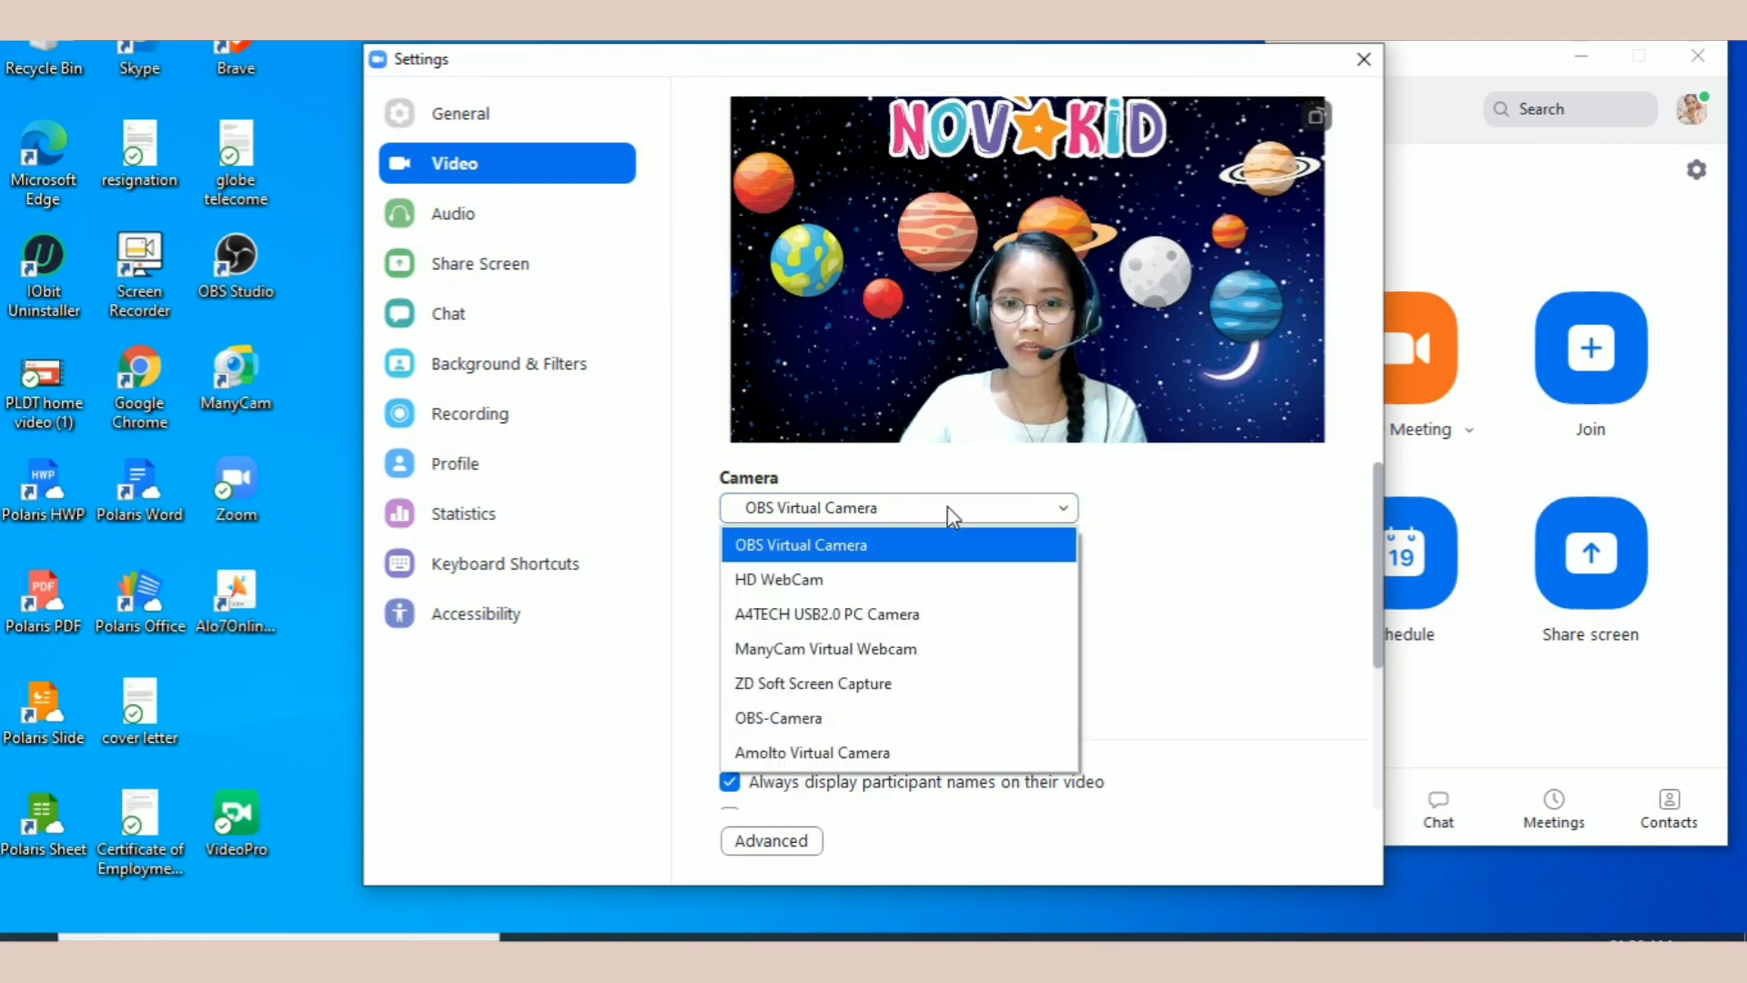
left_click(843, 551)
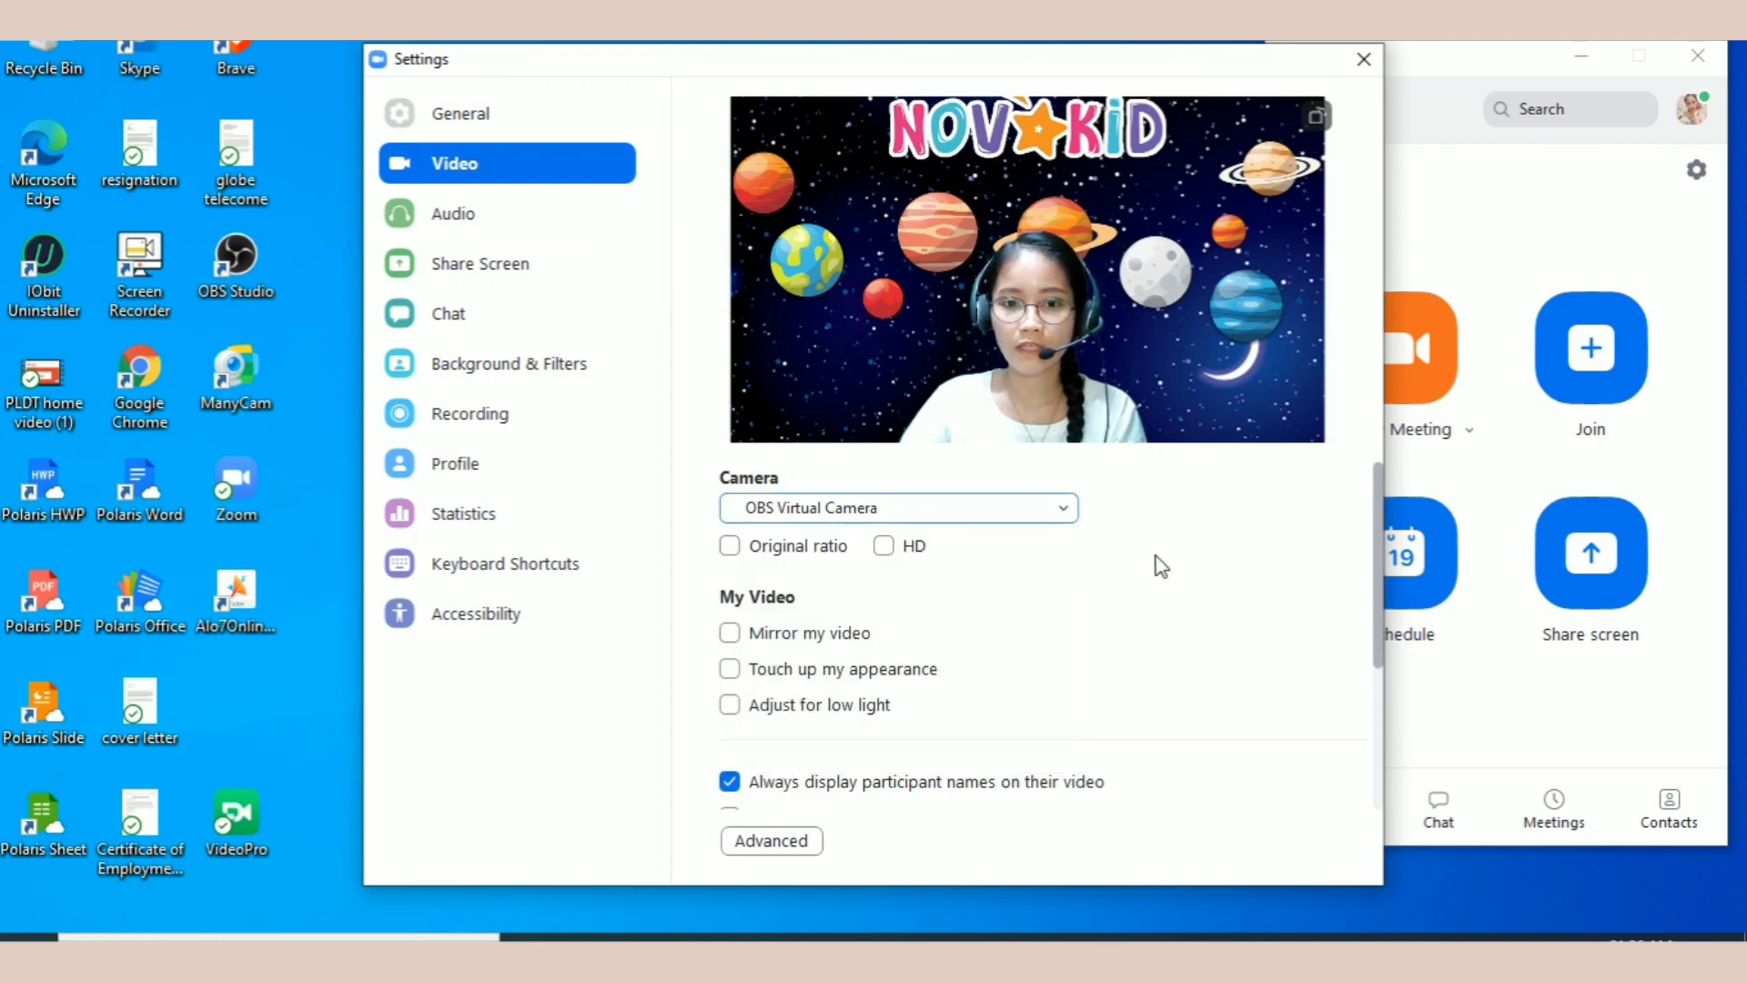
scroll(1161, 566, "down", 3)
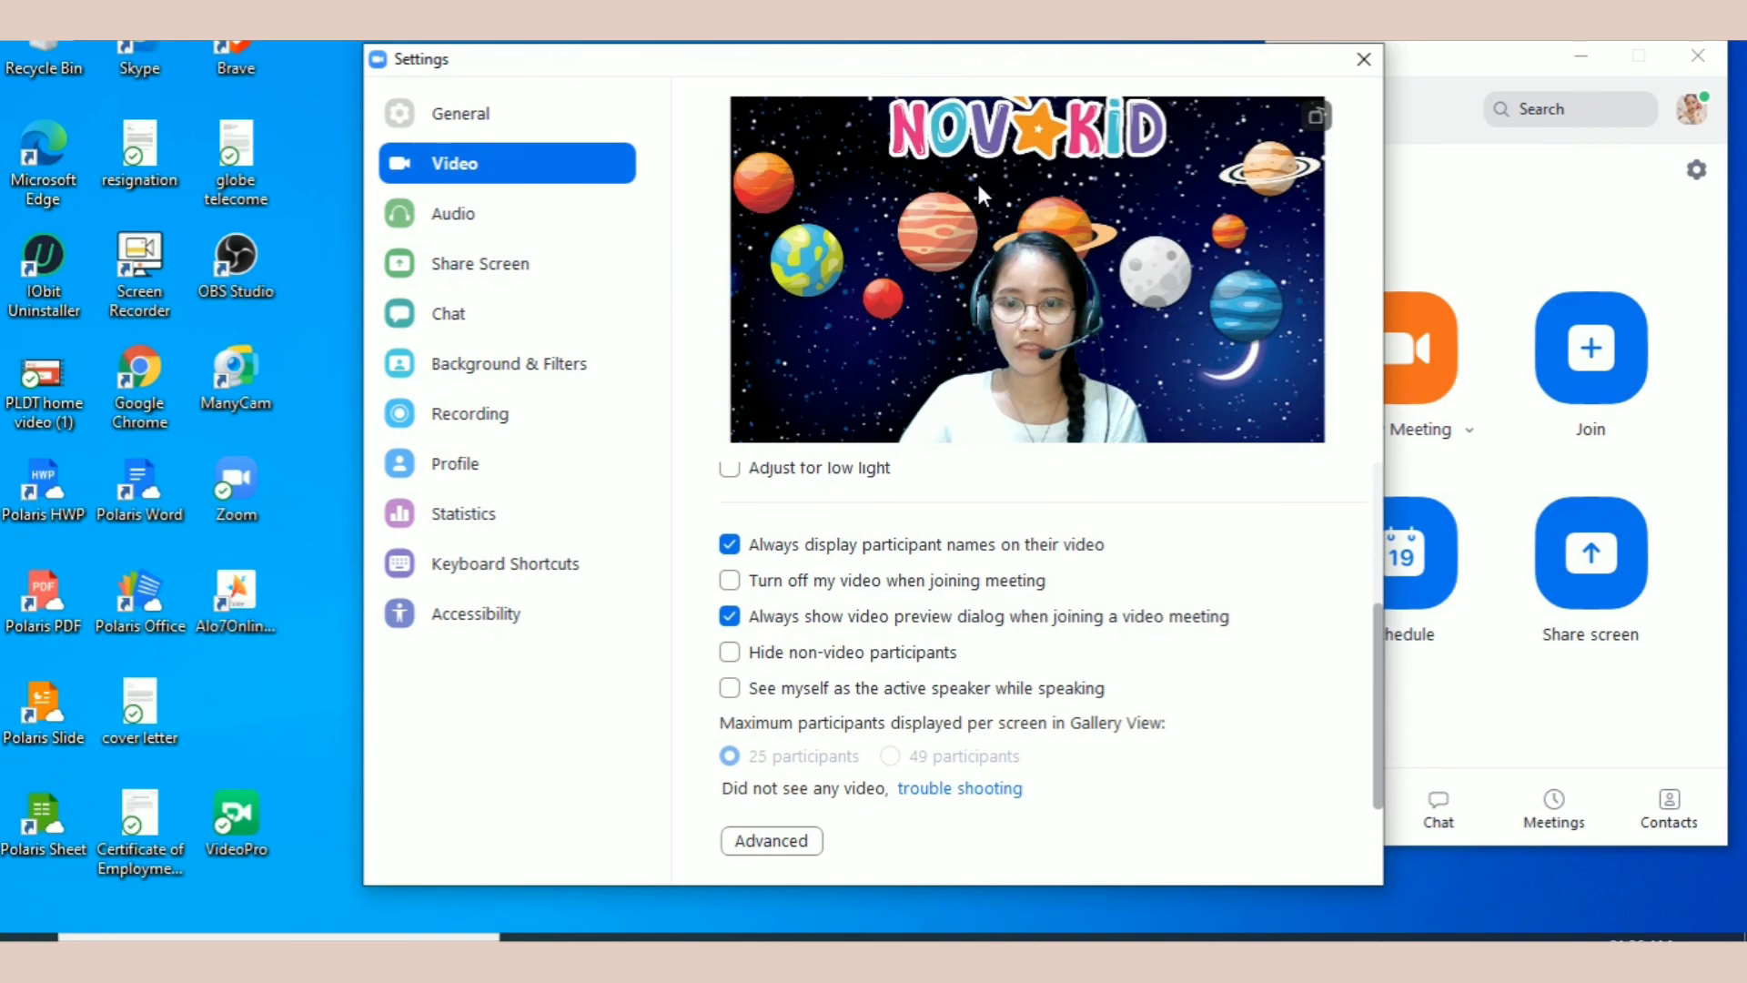
scroll(1037, 644, "up", 3)
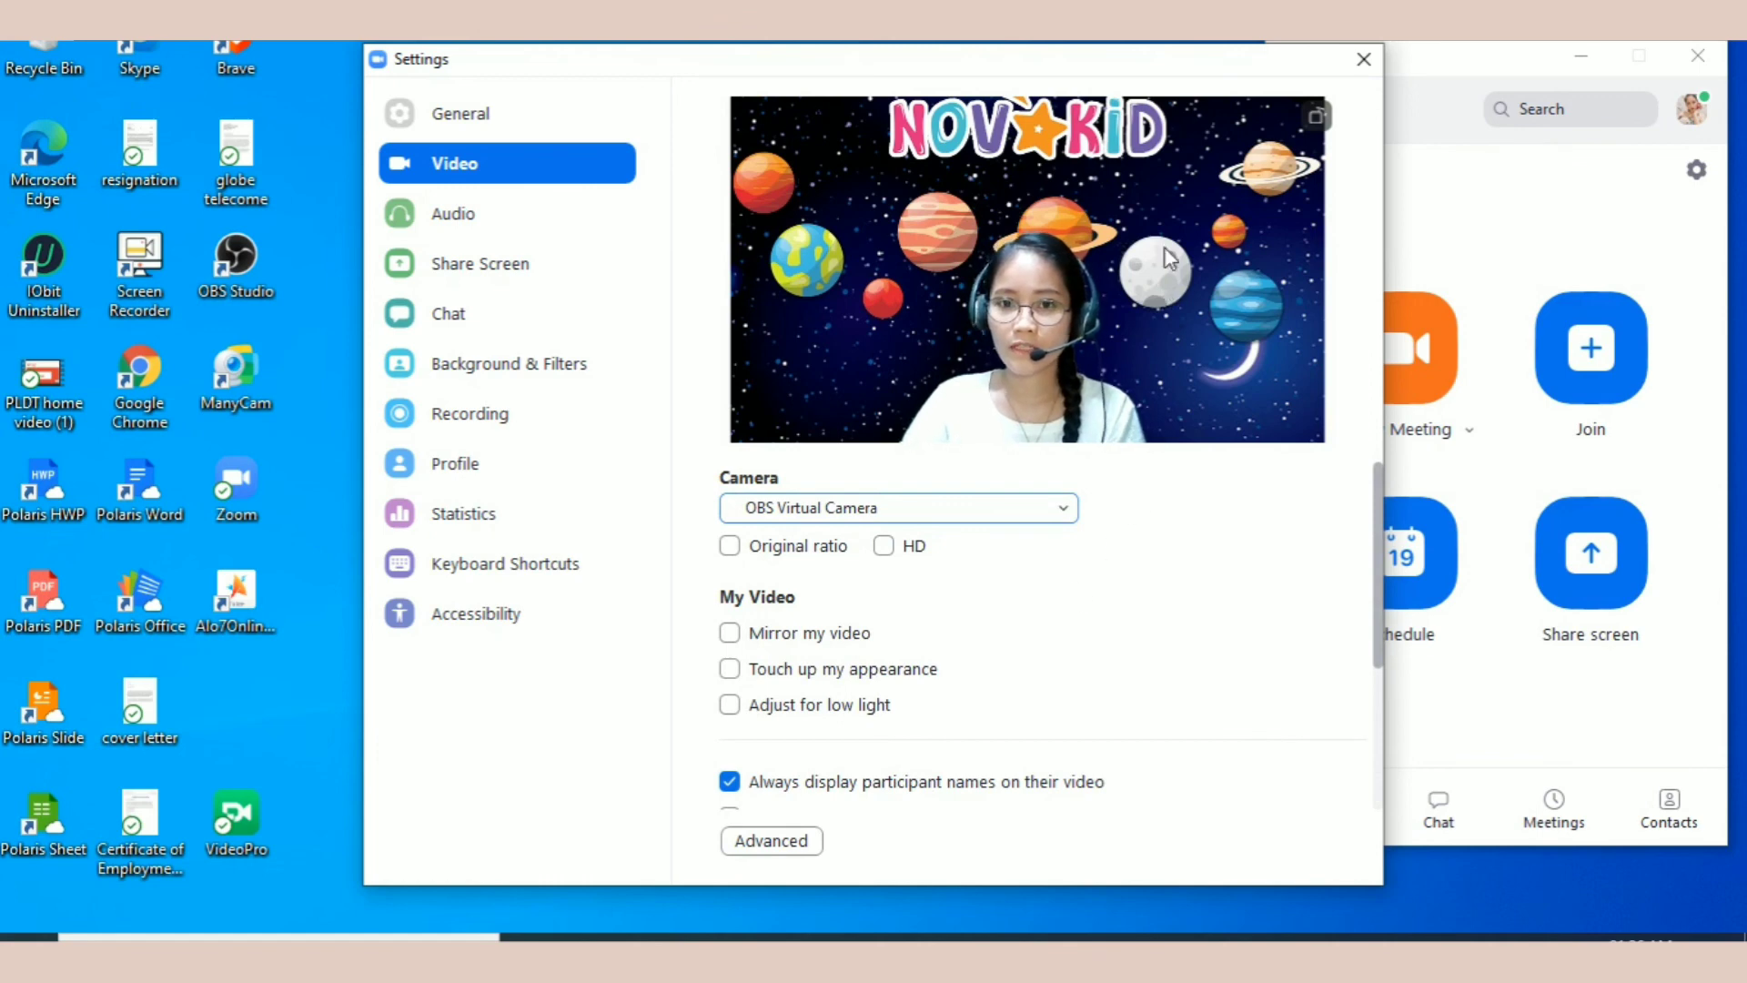
scroll(1081, 631, "down", 3)
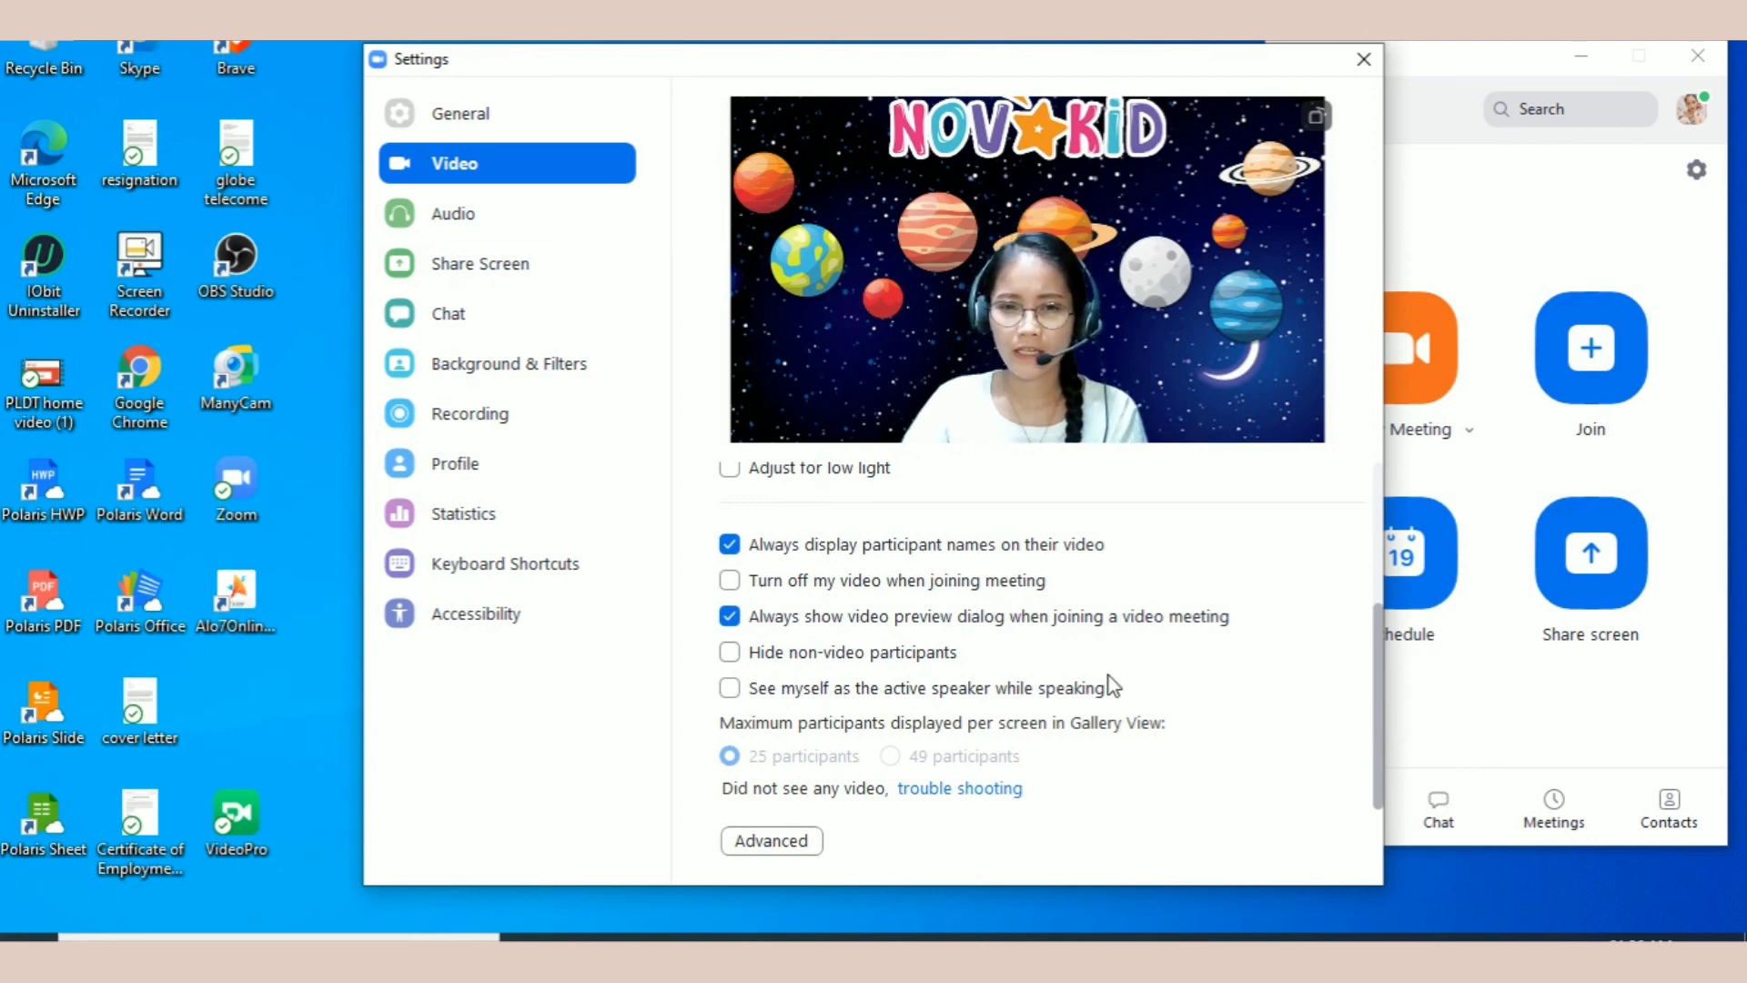
scroll(1152, 674, "up", 3)
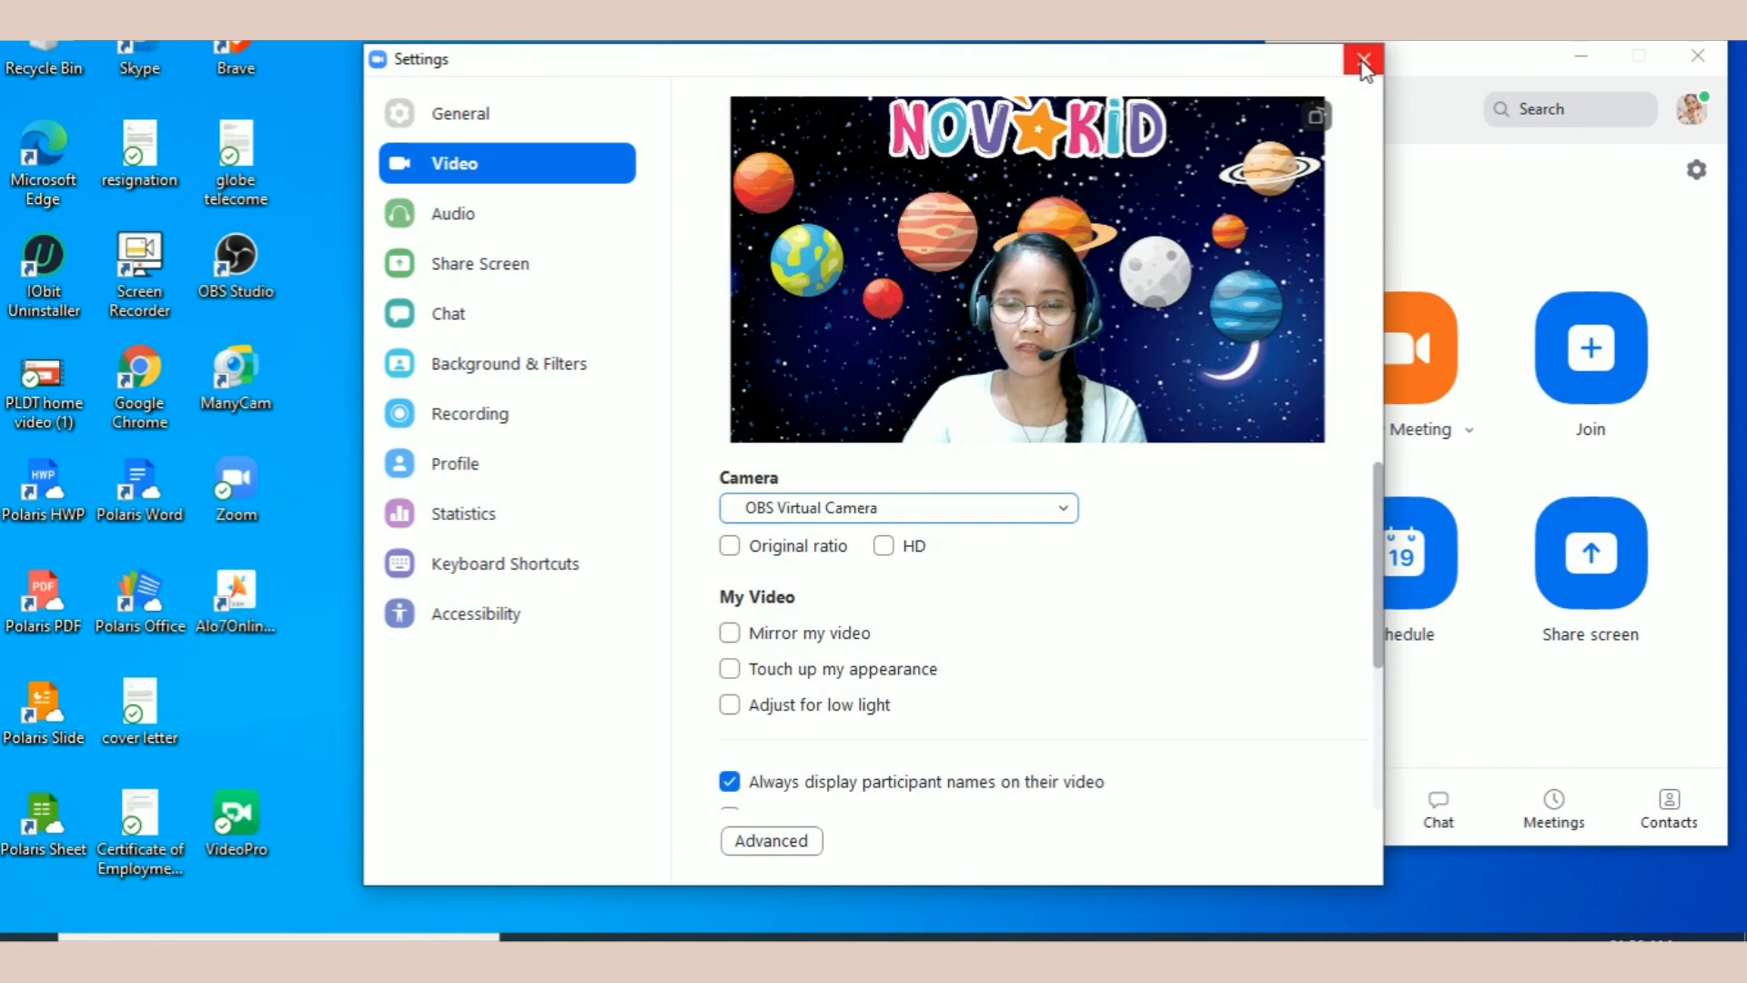
left_click(1363, 62)
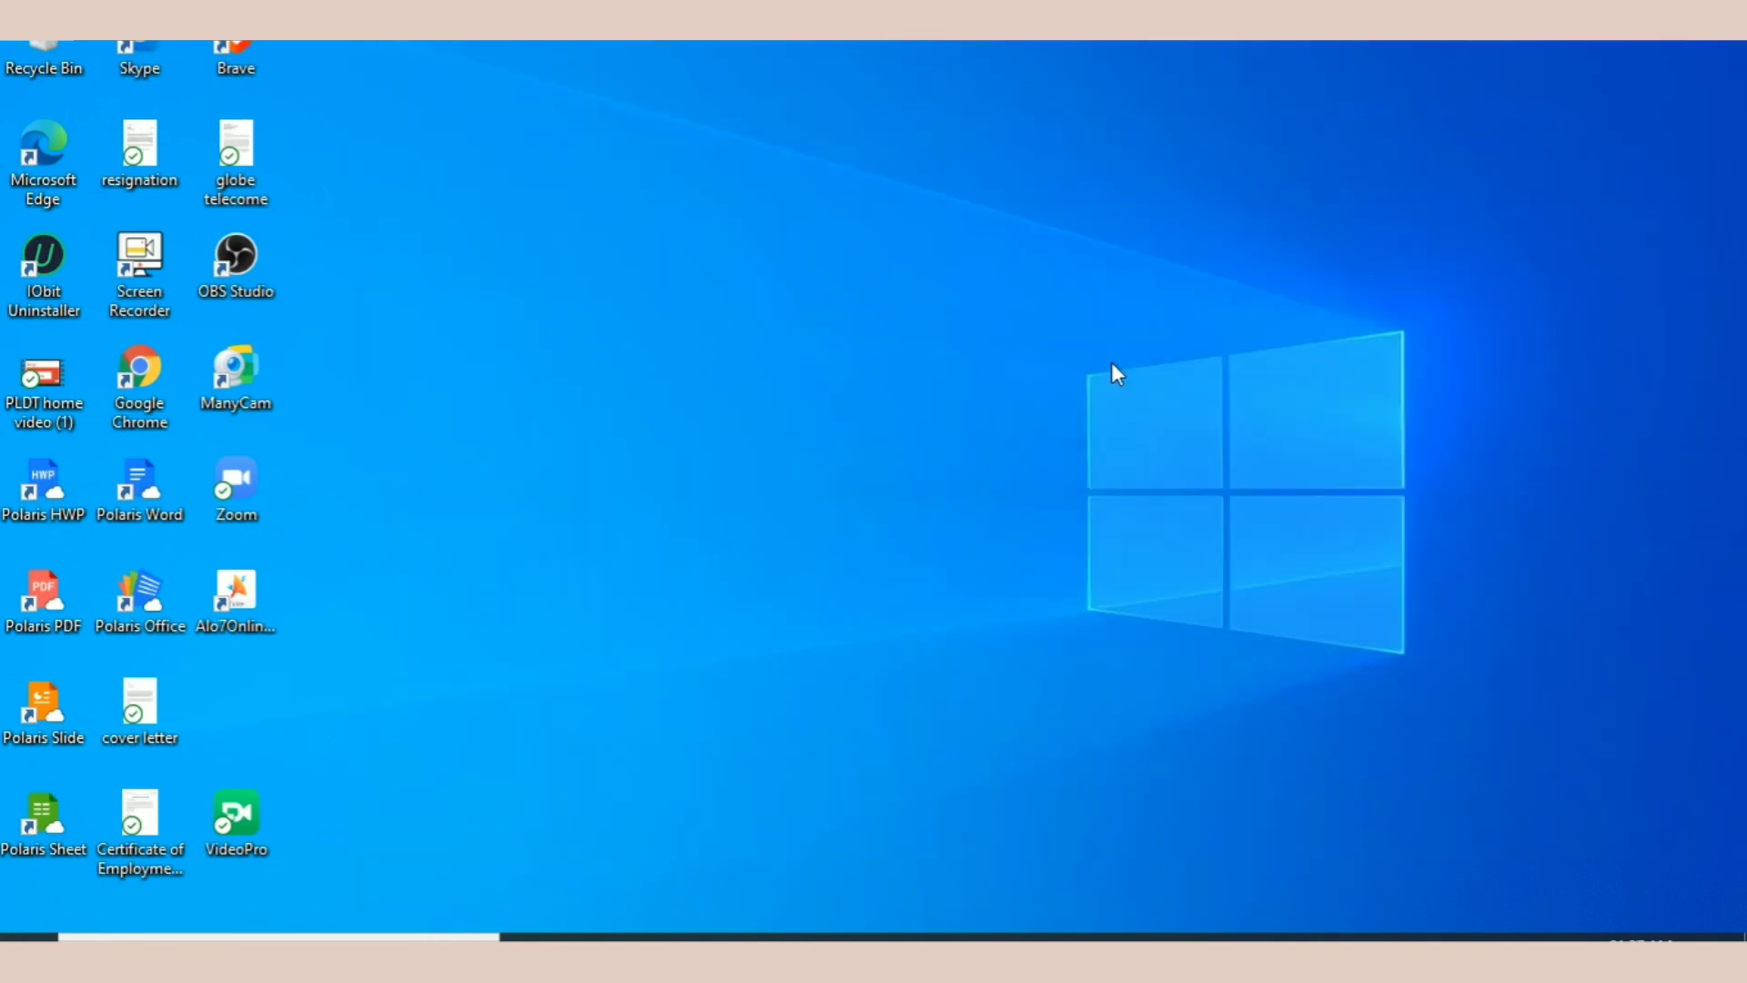